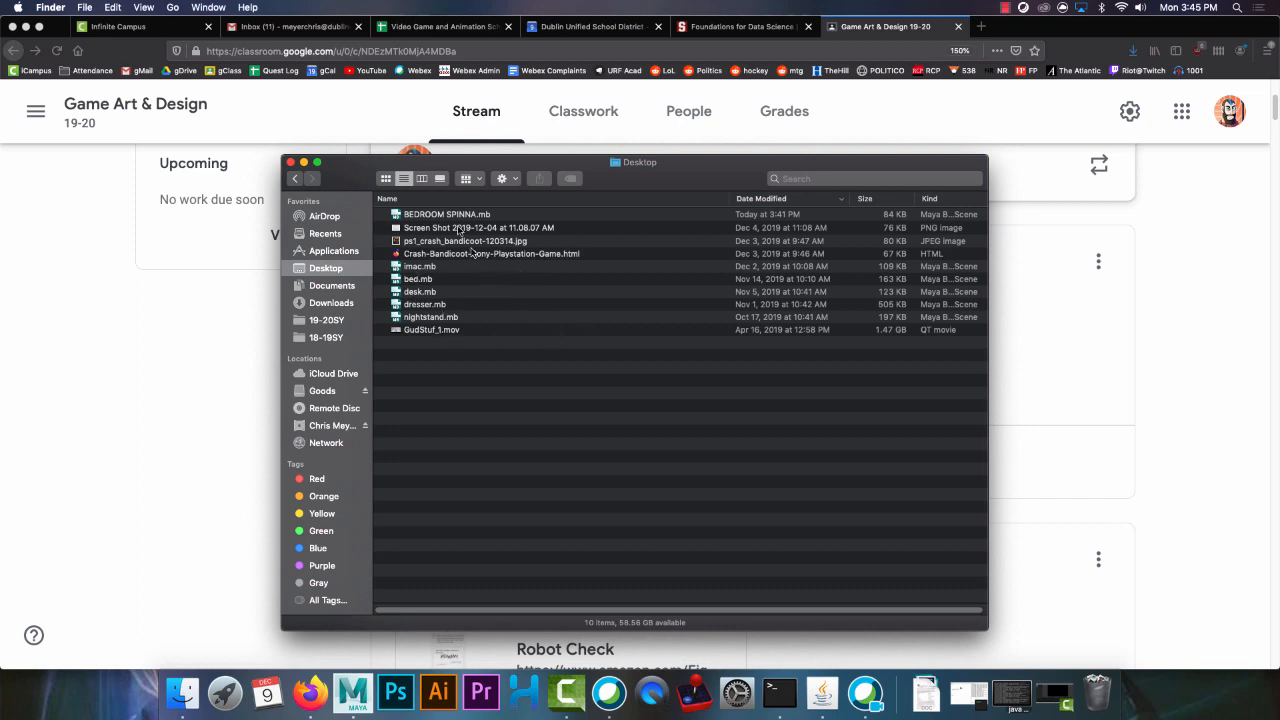
View the BEDROOM SPINNA.mb attachment in the class stream, close its page, and return to the Desktop folder in Finder
{"action": "left_click", "coordinate": [213, 368]}
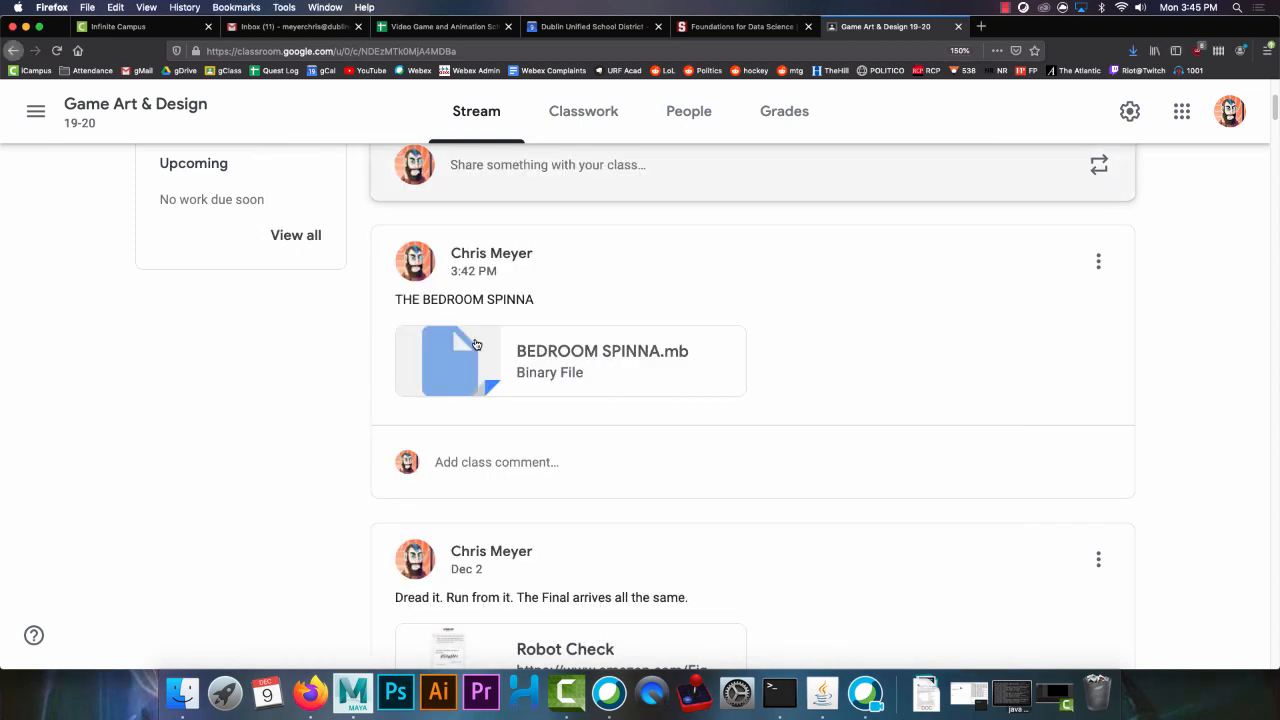
{"action": "left_click", "coordinate": [600, 354]}
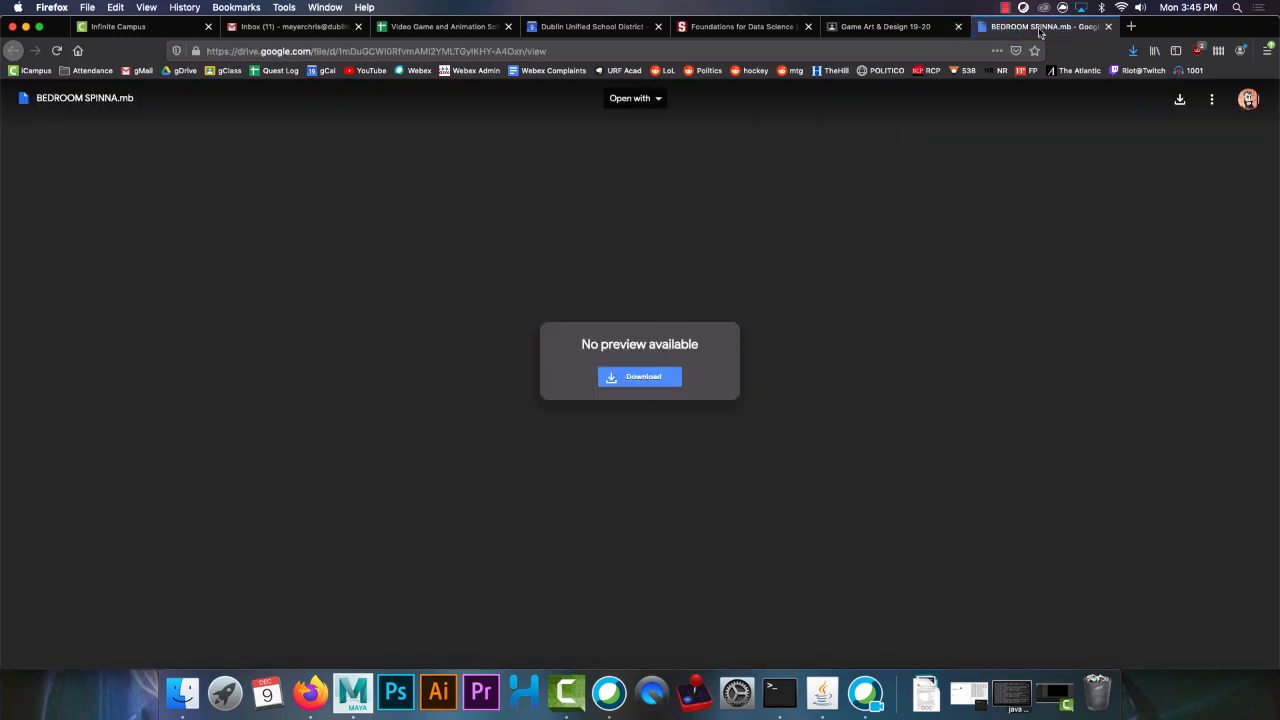
{"action": "left_click", "coordinate": [1108, 26]}
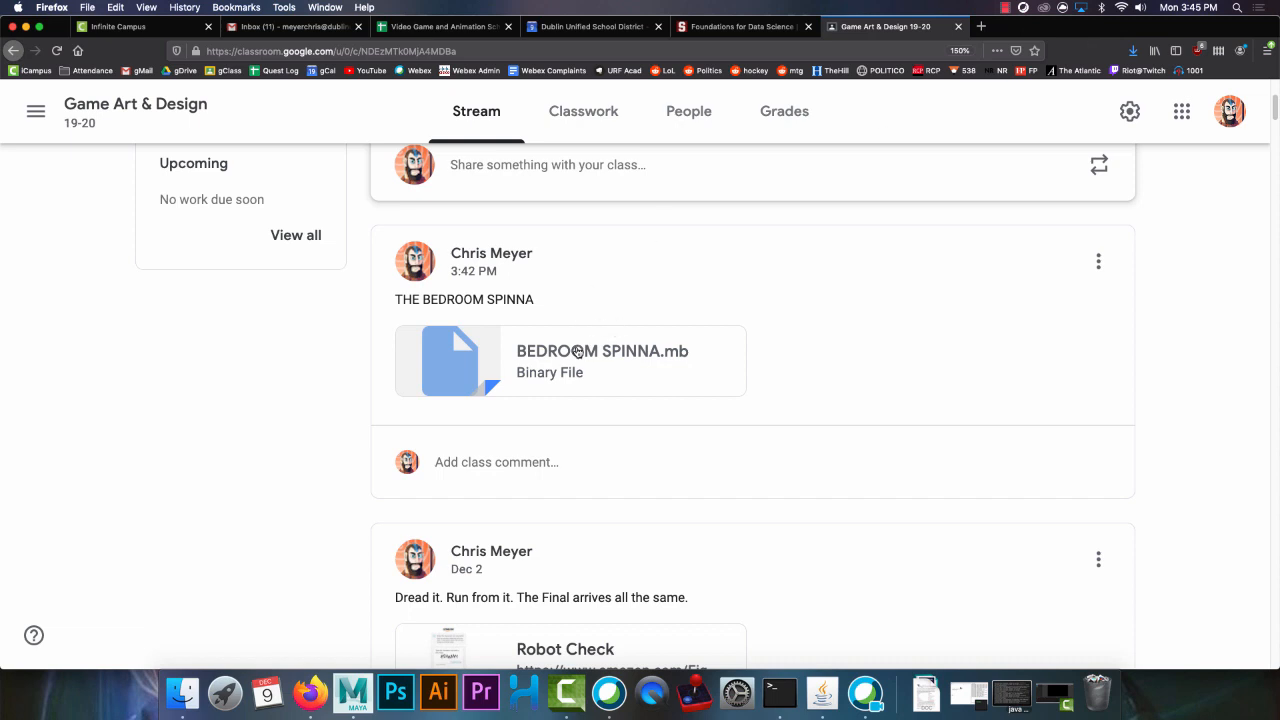
{"action": "left_click", "coordinate": [183, 692]}
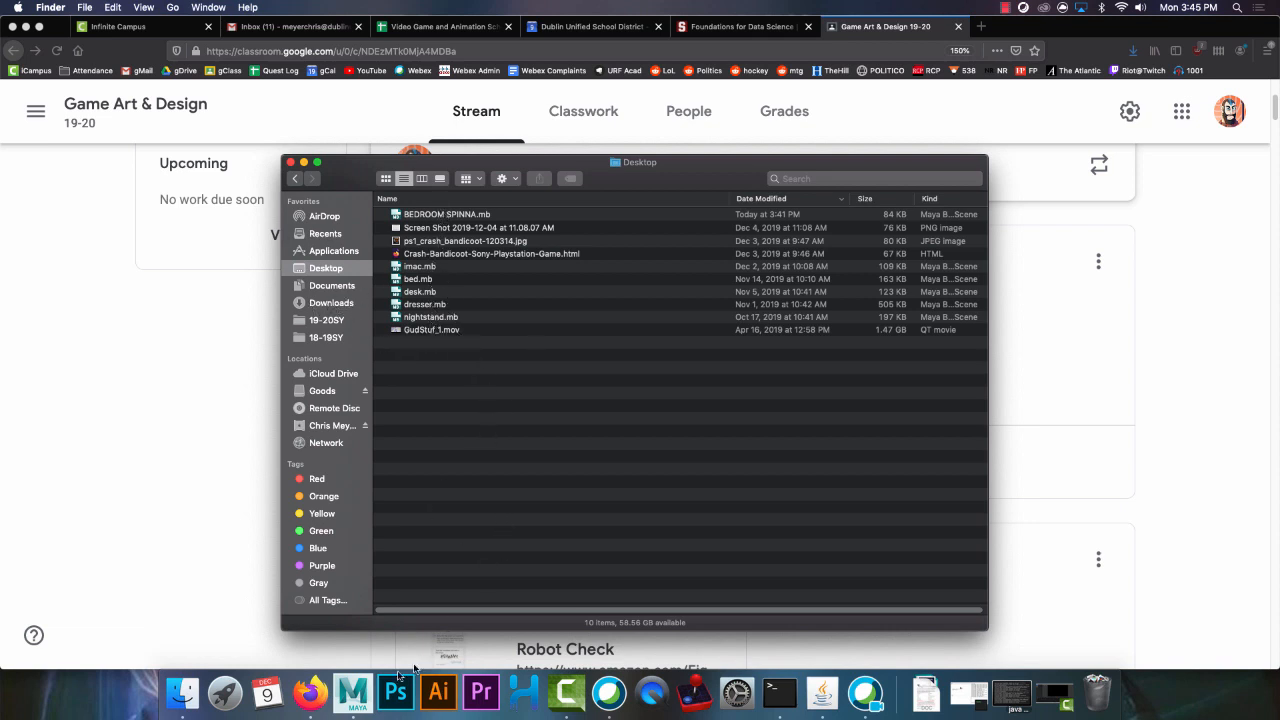
Switch to Maya and start a new empty scene, discarding the changes to the open bedroom scene
{"action": "left_click", "coordinate": [352, 692]}
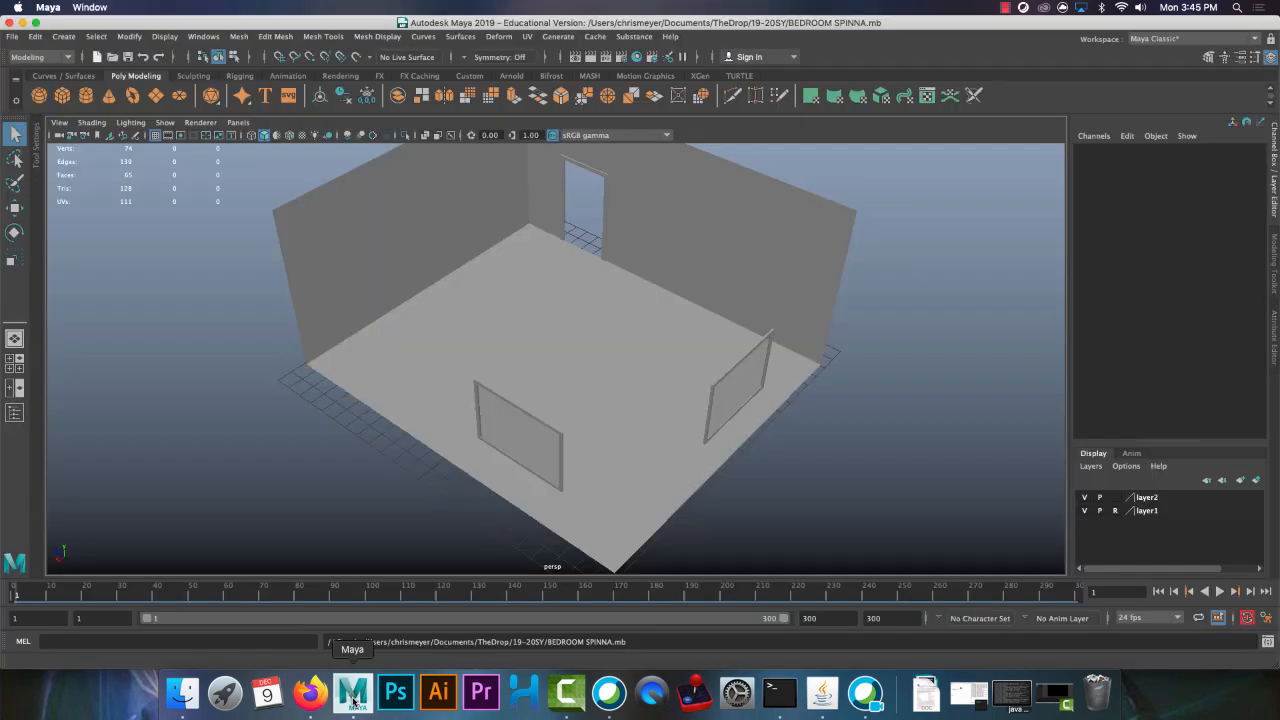
{"action": "left_click_drag", "start_coordinate": [414, 307], "coordinate": [474, 303], "text": "alt"}
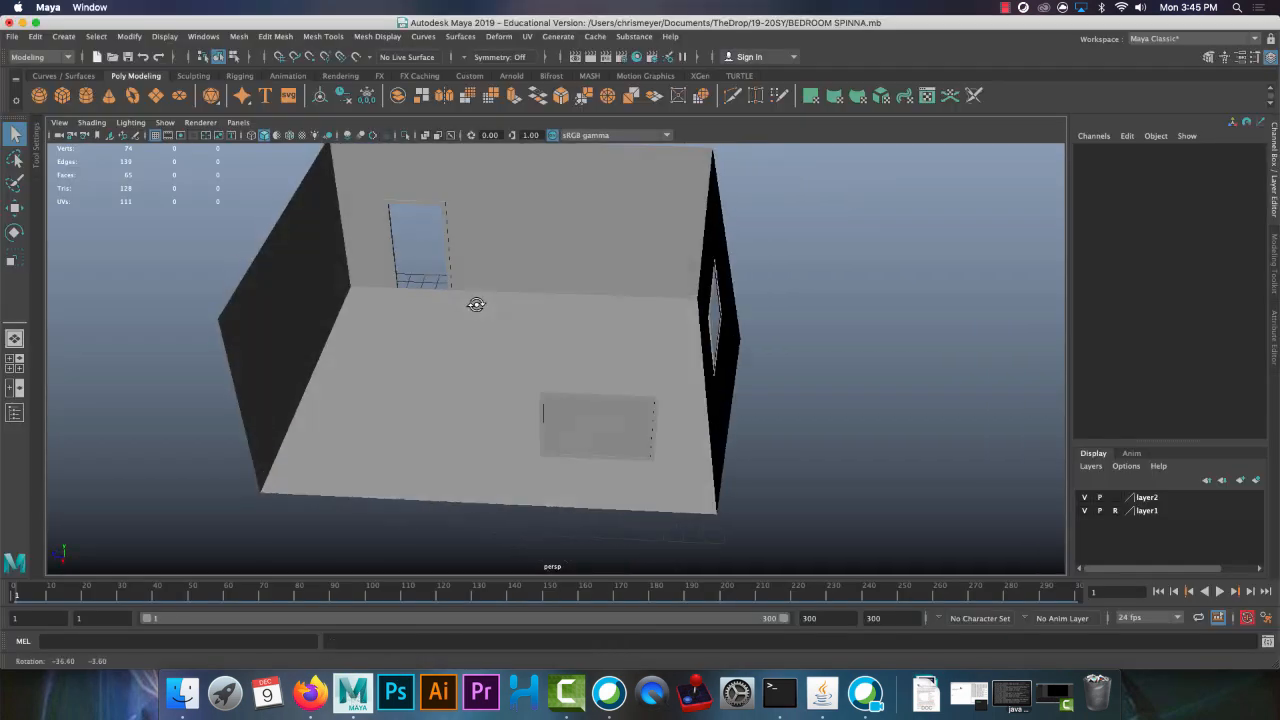
{"action": "left_click", "coordinate": [101, 57]}
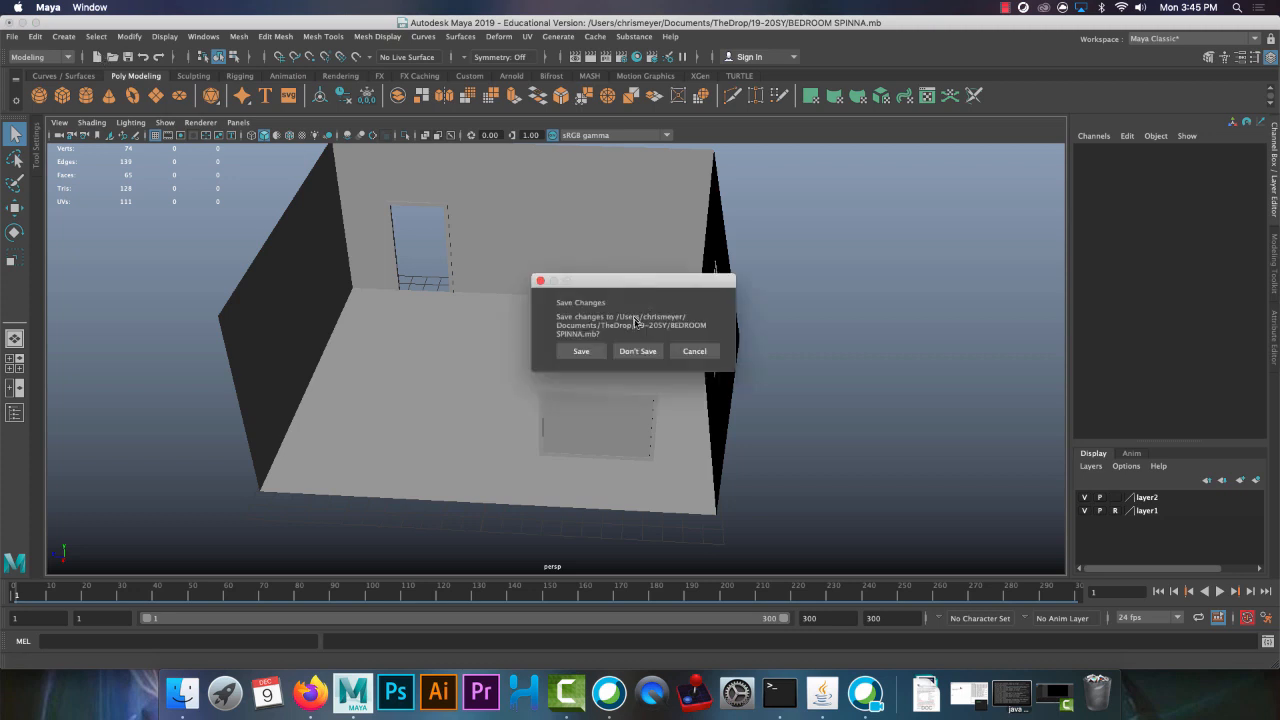
{"action": "left_click", "coordinate": [637, 350]}
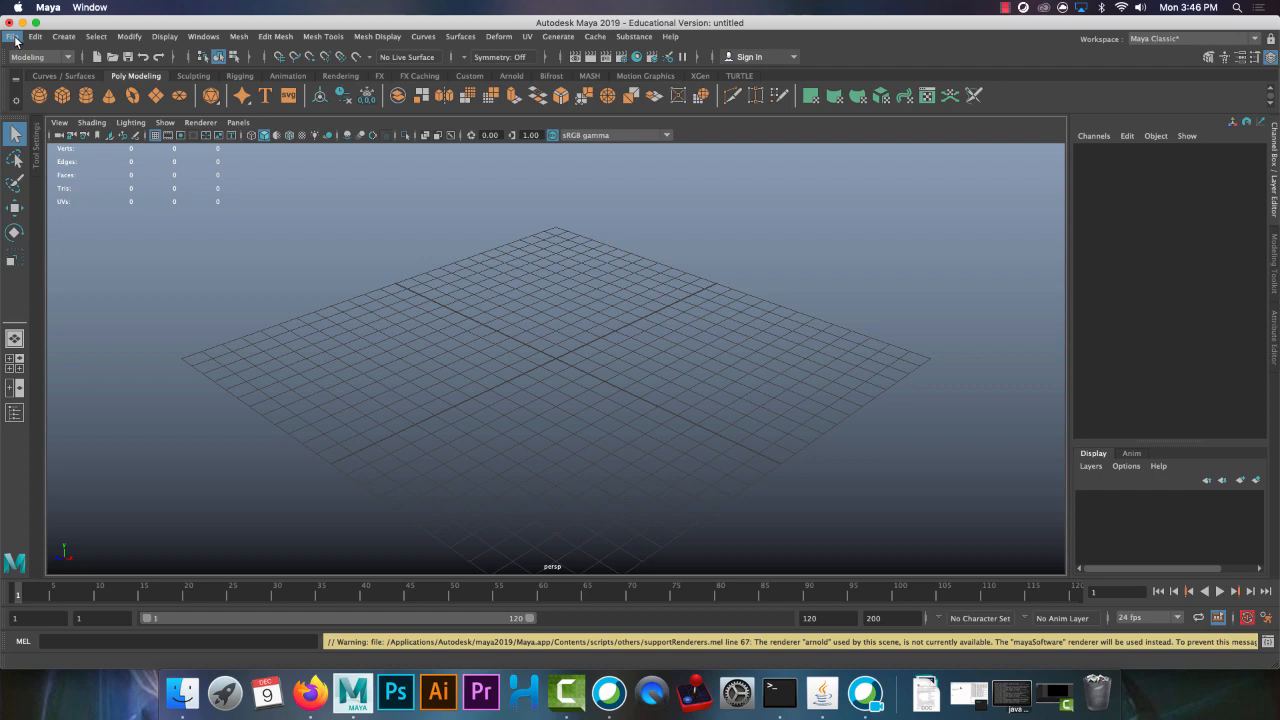
Start a new project in the Project Window and name it with the owner's surname followed by BedroomProject
{"action": "left_click", "coordinate": [15, 38]}
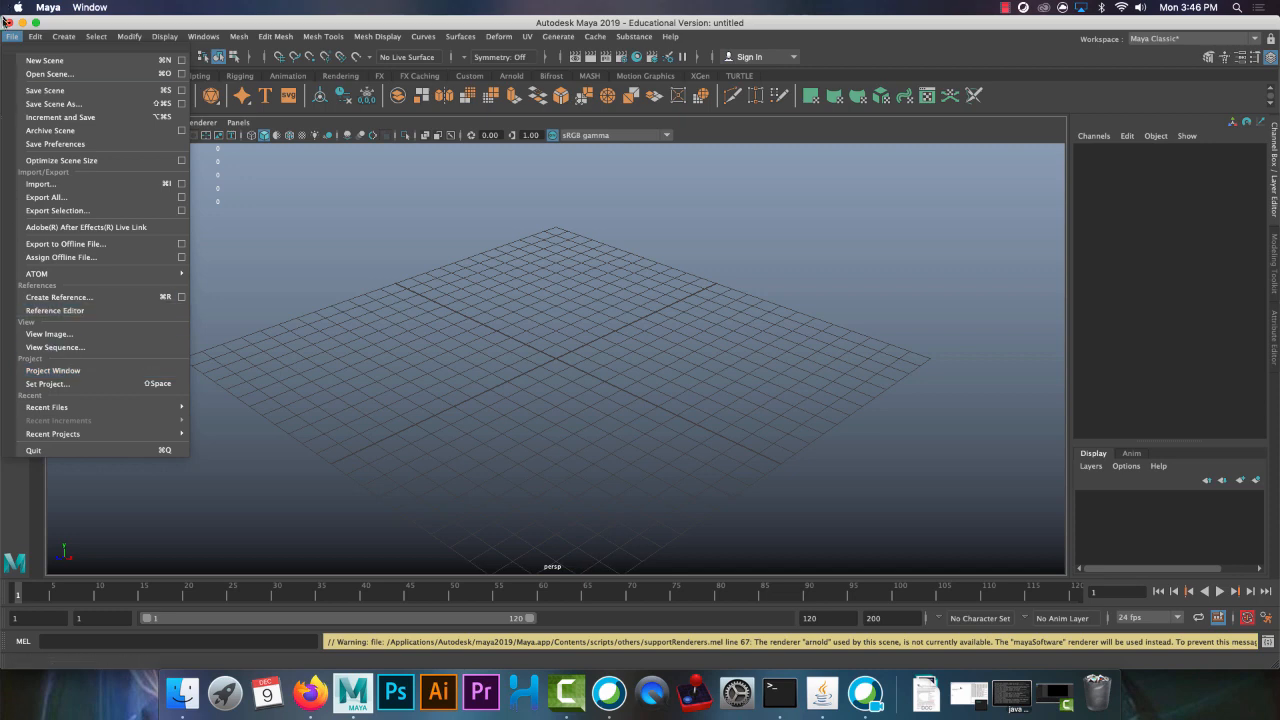
{"action": "left_click", "coordinate": [178, 374]}
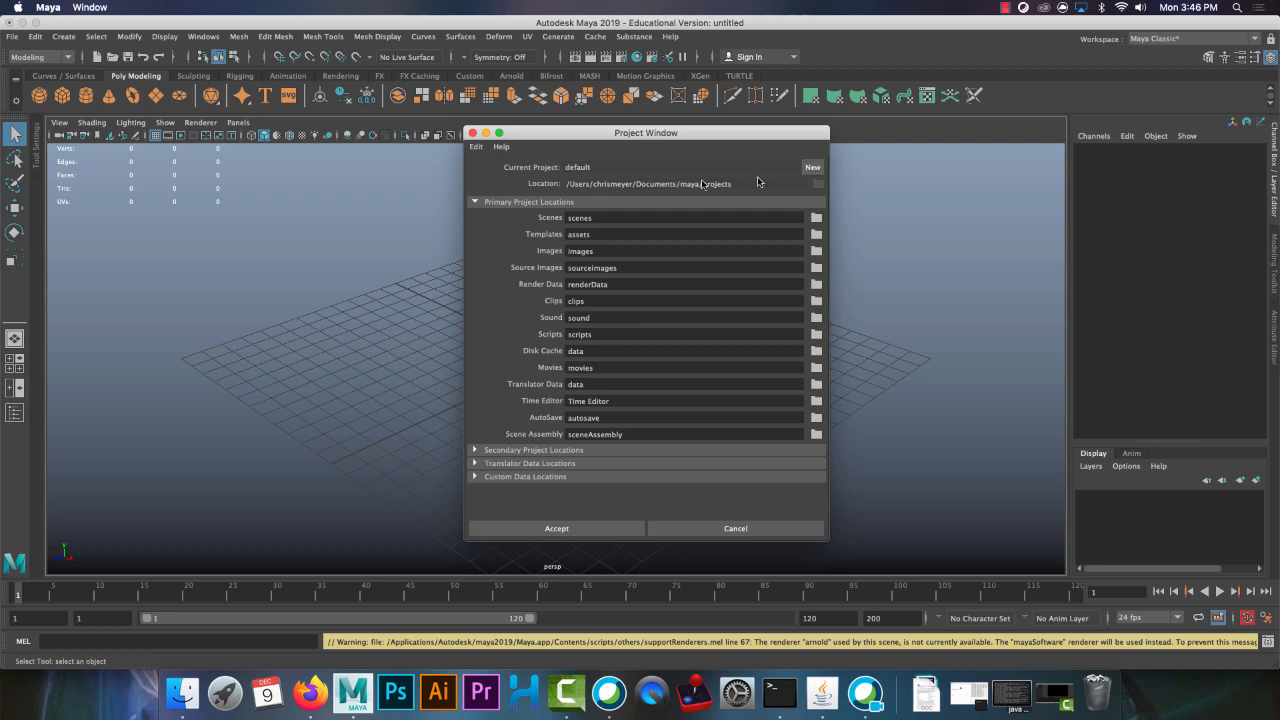
{"action": "left_click", "coordinate": [811, 170]}
{"action": "double_click", "coordinate": [621, 166]}
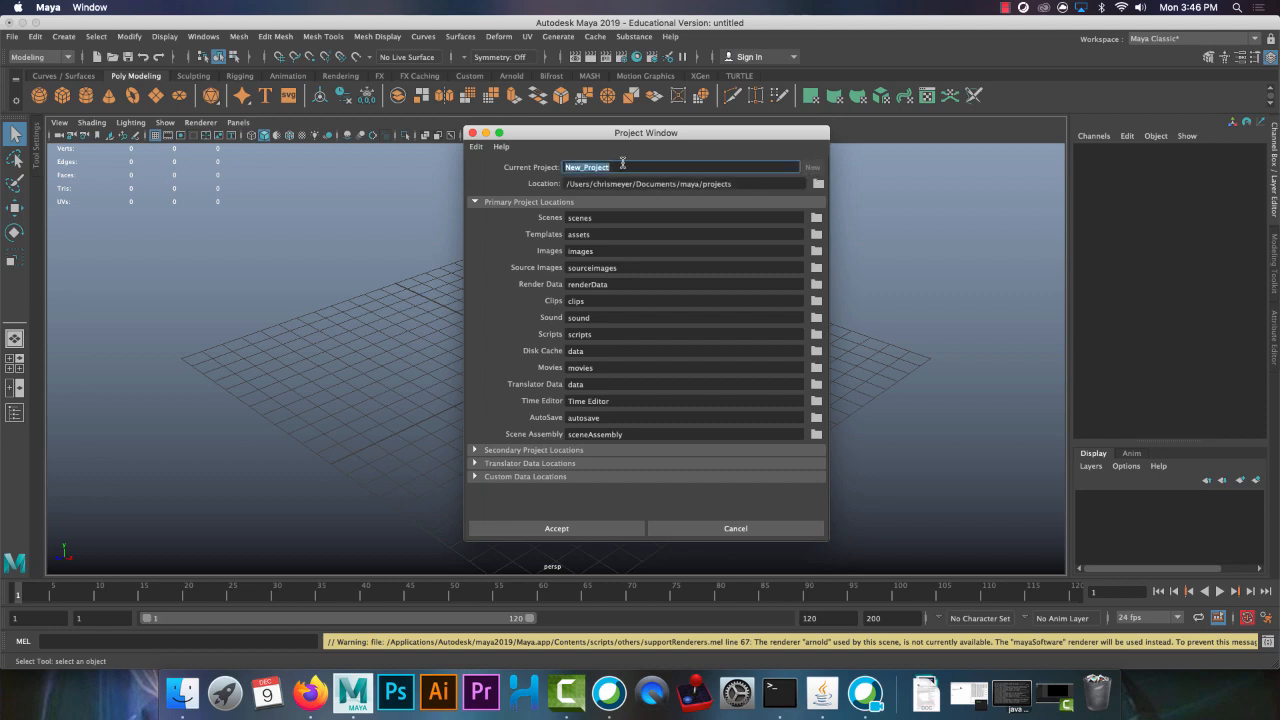
{"action": "type", "text": "MeyerBedroom"}
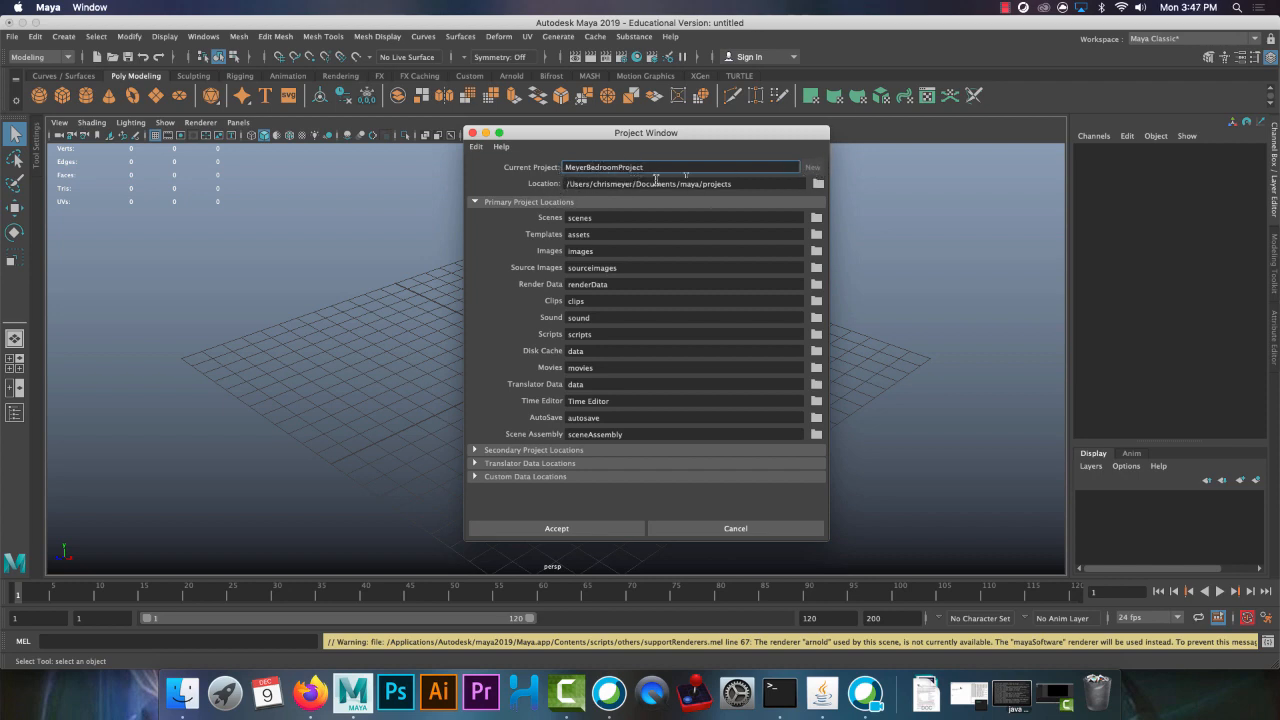
Set the new project's location to the Desktop folder and accept the settings to create the project
{"action": "left_click", "coordinate": [818, 185]}
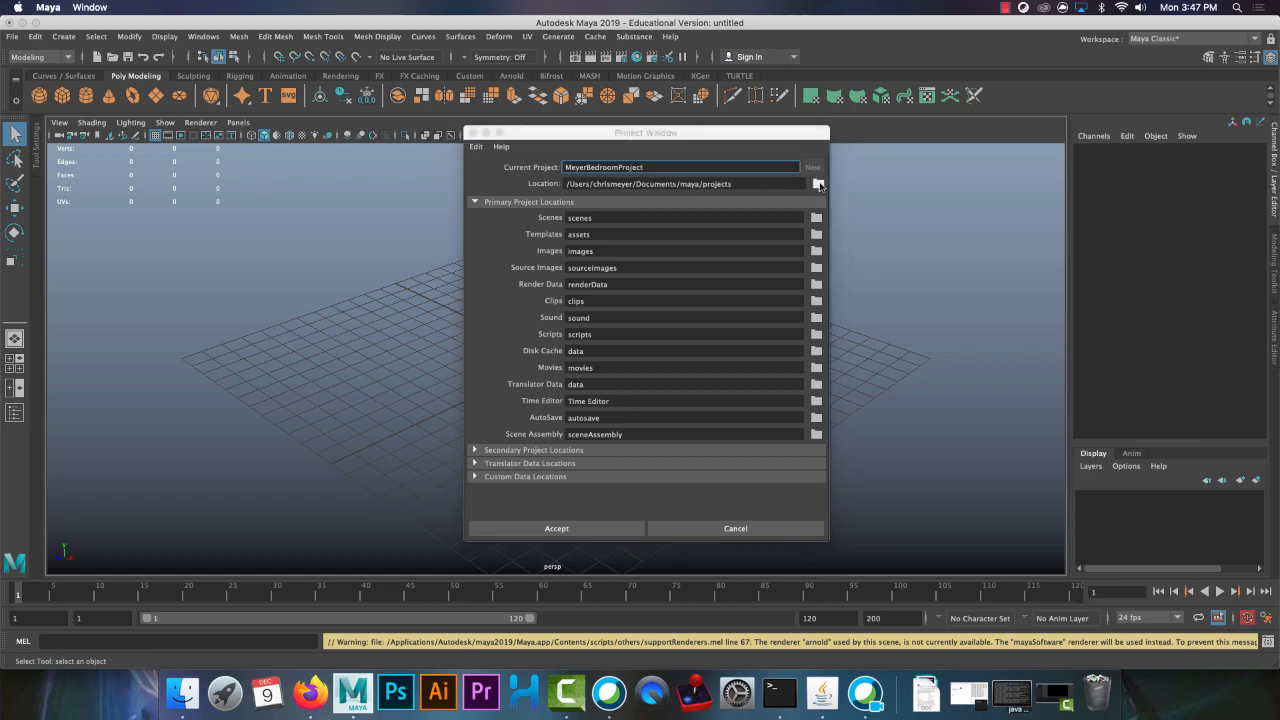
{"action": "scroll", "coordinate": [176, 226], "scroll_direction": "down", "scroll_amount": 3}
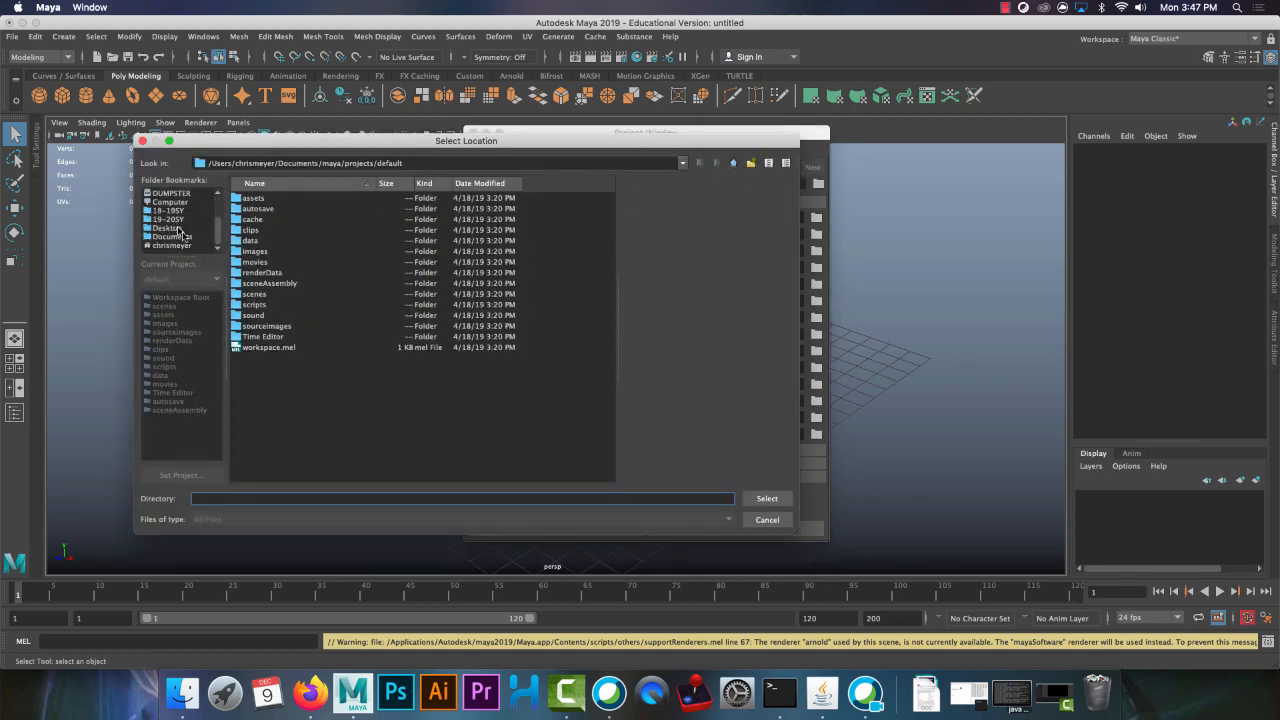
{"action": "left_click", "coordinate": [178, 228]}
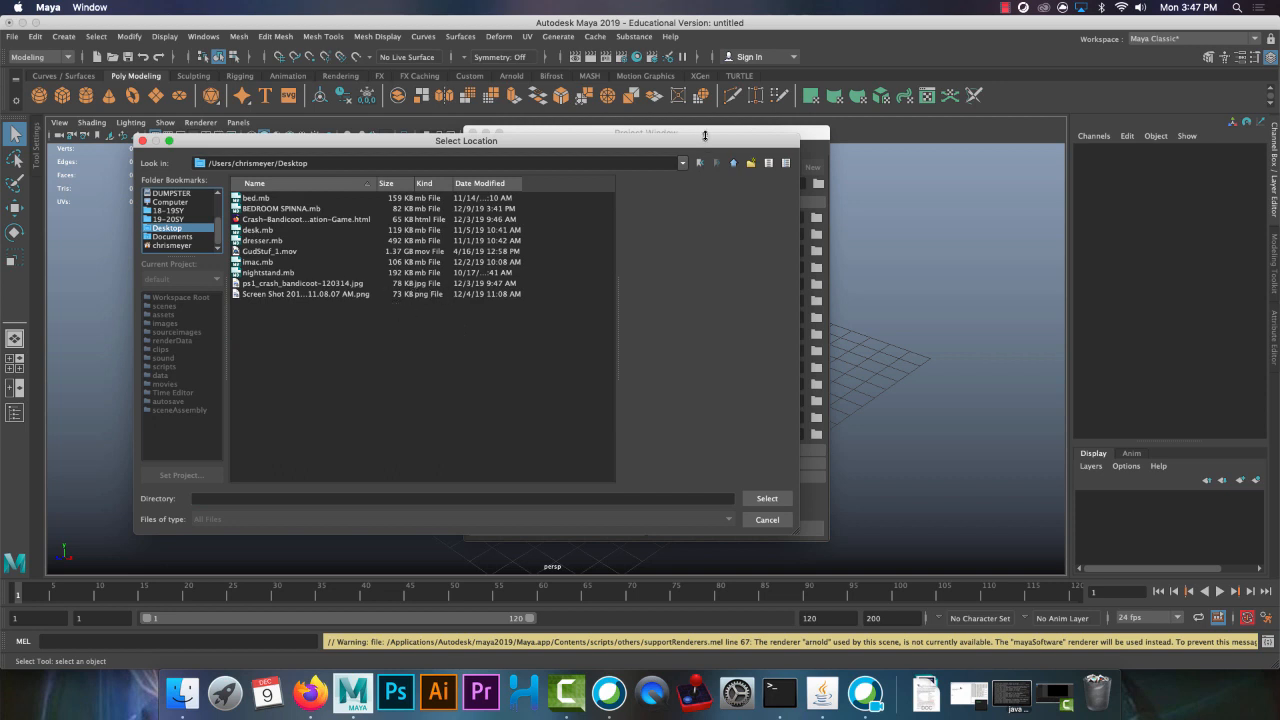
{"action": "left_click_drag", "start_coordinate": [571, 147], "coordinate": [591, 207]}
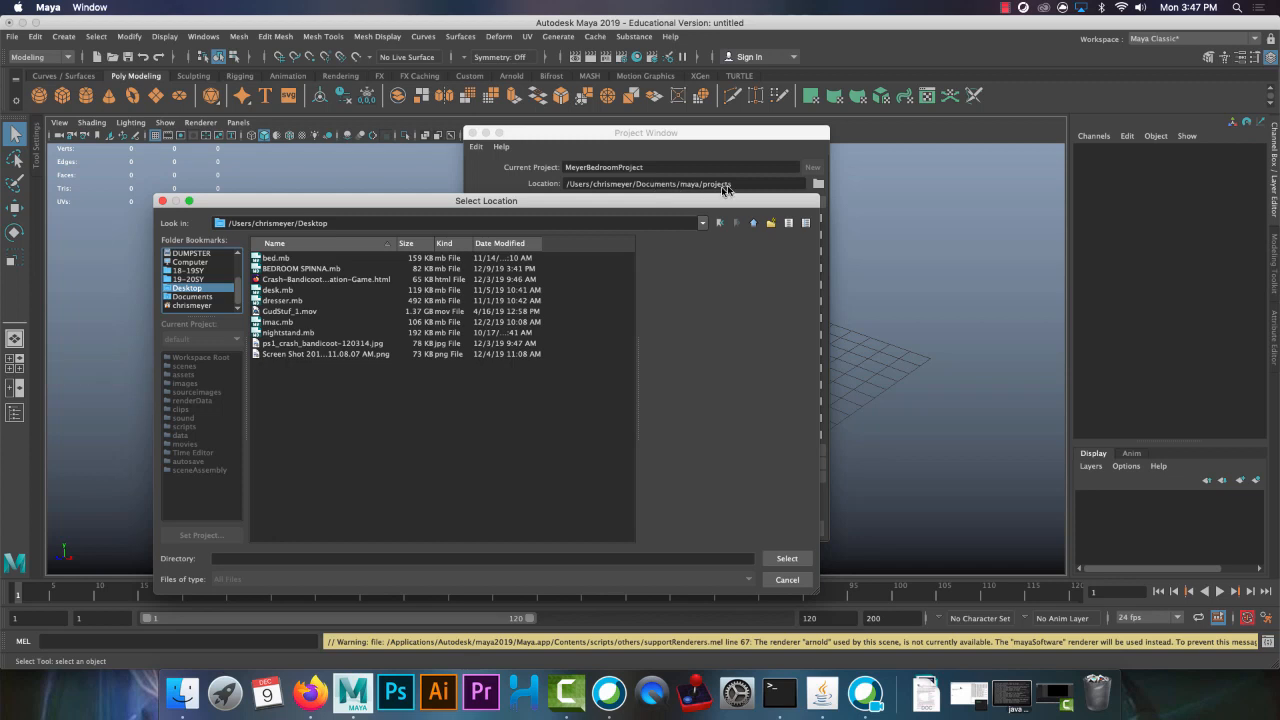
{"action": "left_click", "coordinate": [210, 297]}
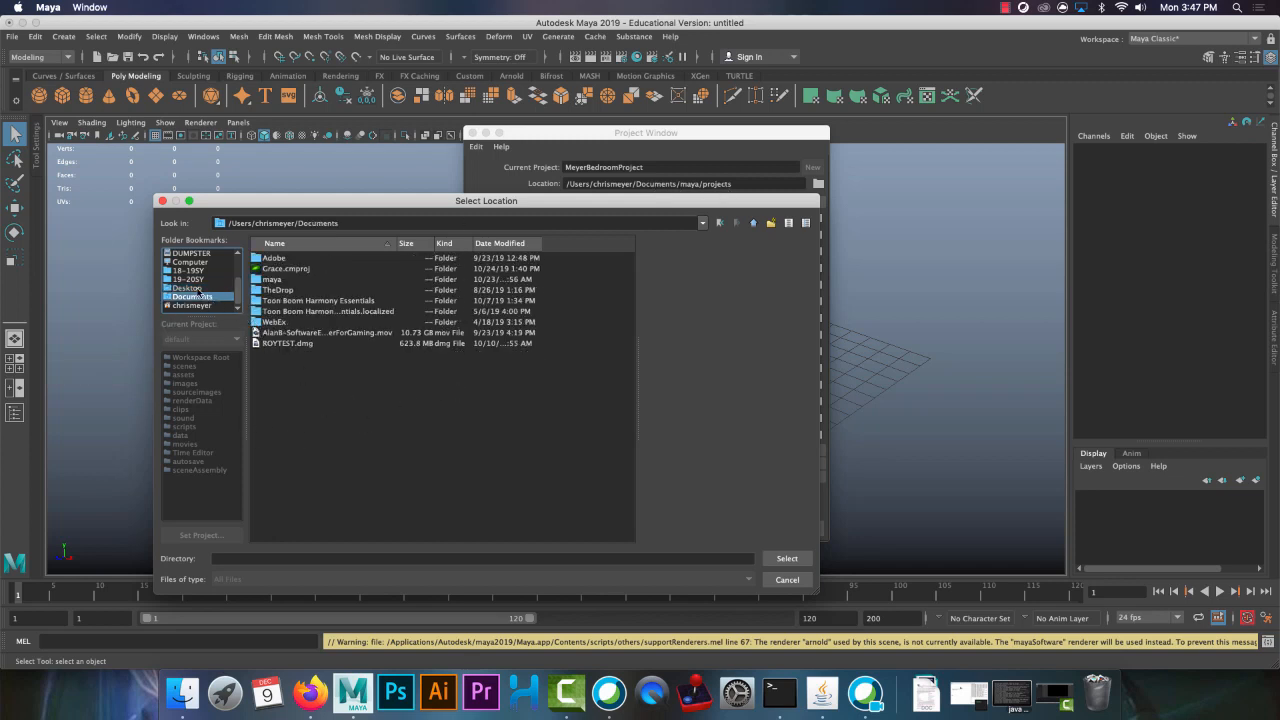
{"action": "left_click", "coordinate": [188, 288]}
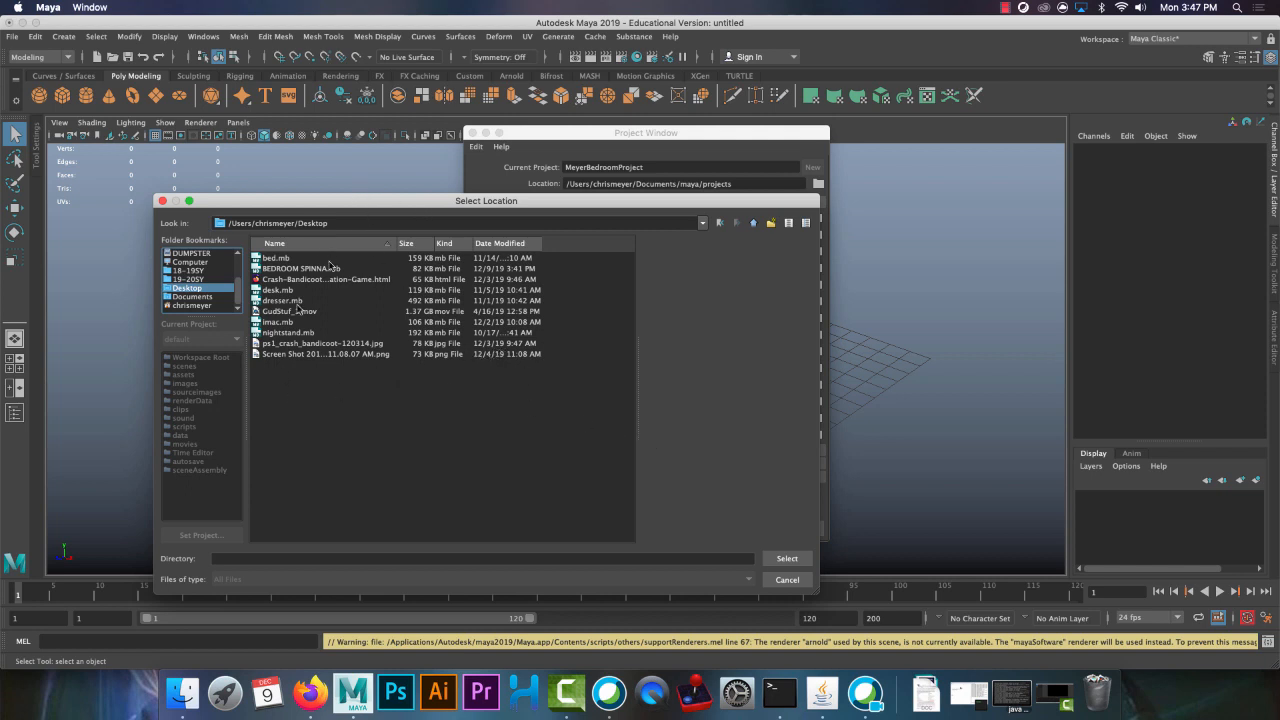
{"action": "left_click", "coordinate": [784, 558]}
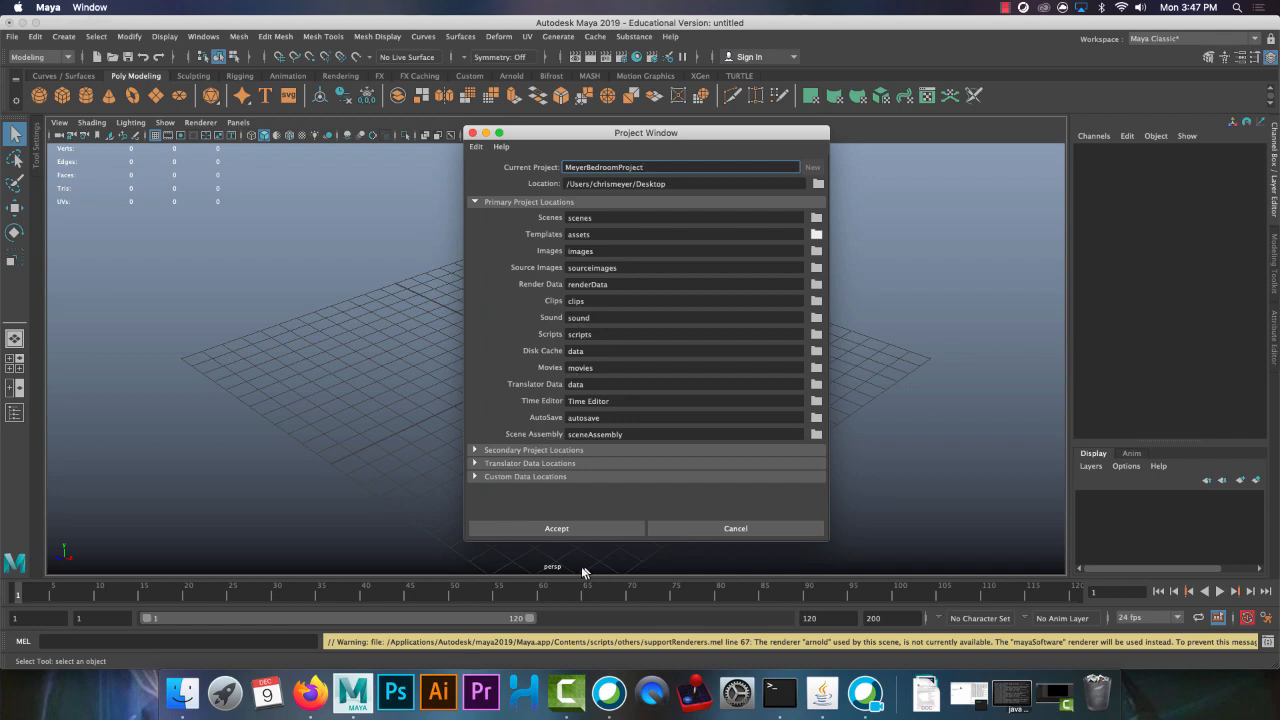
{"action": "left_click", "coordinate": [536, 528]}
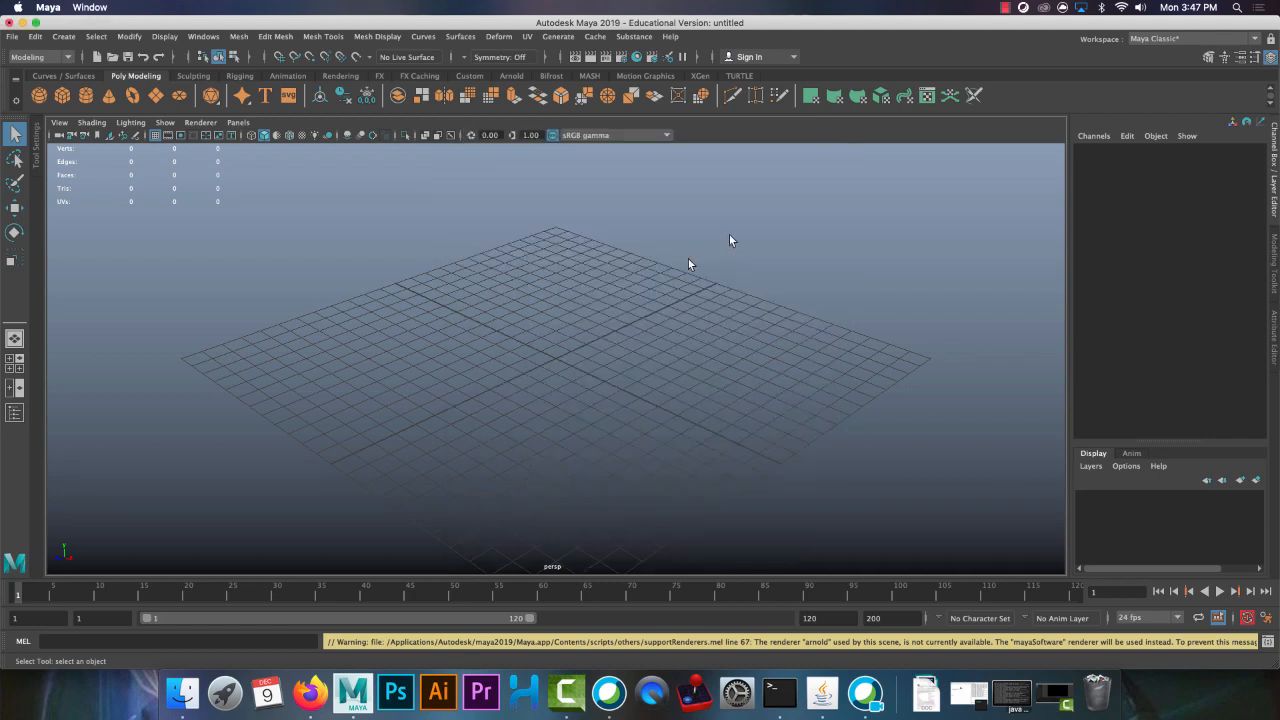
Switch to Finder and examine the new project folder on the Desktop, including the contents of its scenes subfolder
{"action": "left_click", "coordinate": [183, 692]}
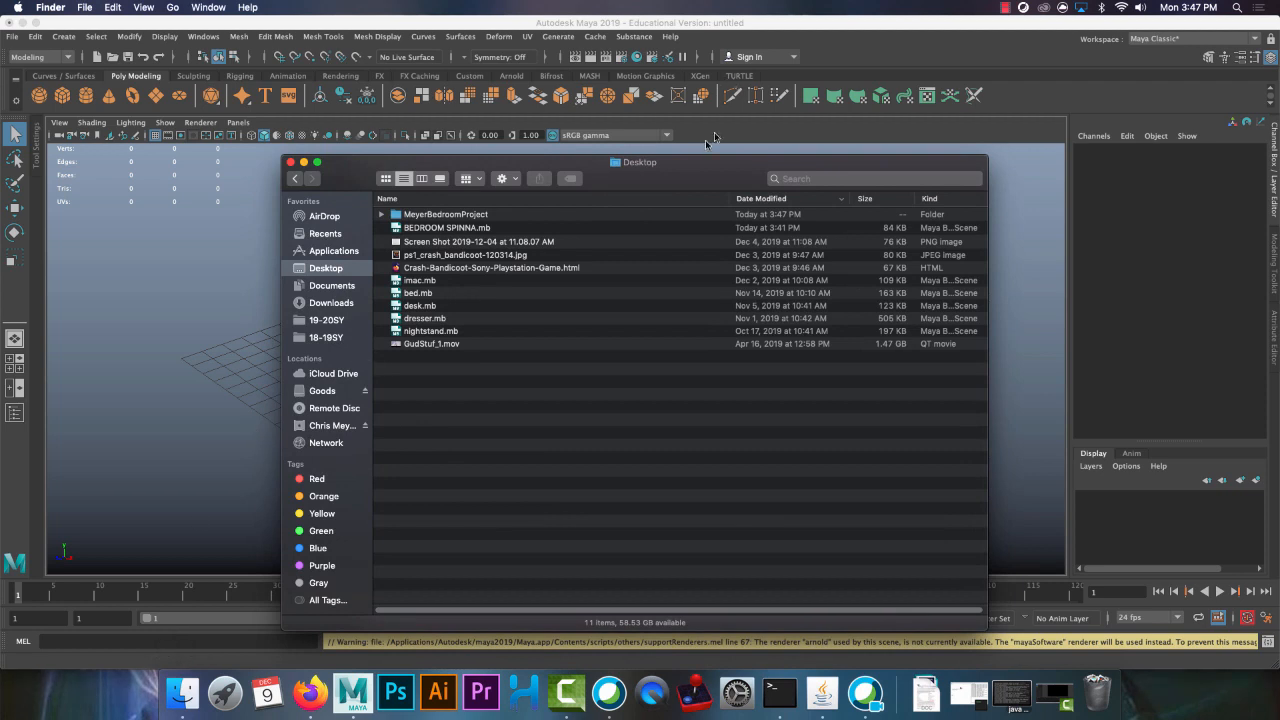
{"action": "left_click_drag", "start_coordinate": [686, 158], "coordinate": [680, 89]}
{"action": "left_click", "coordinate": [470, 148]}
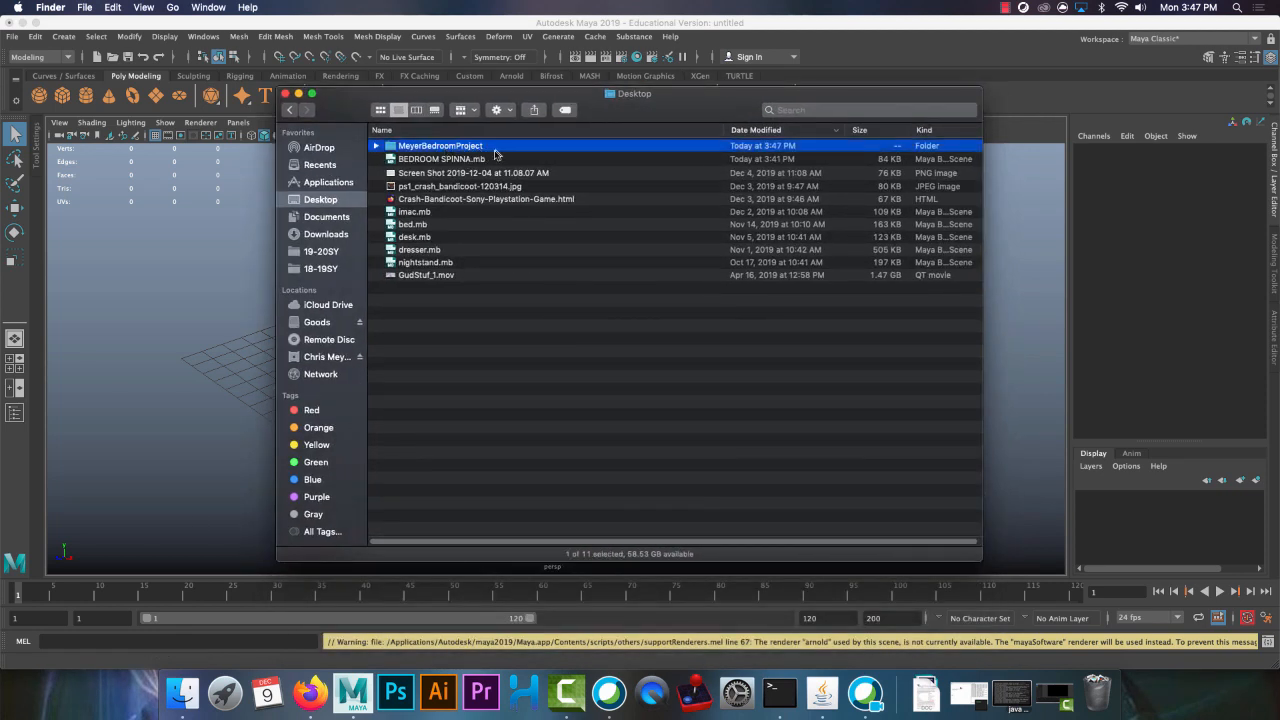
{"action": "left_click", "coordinate": [376, 146]}
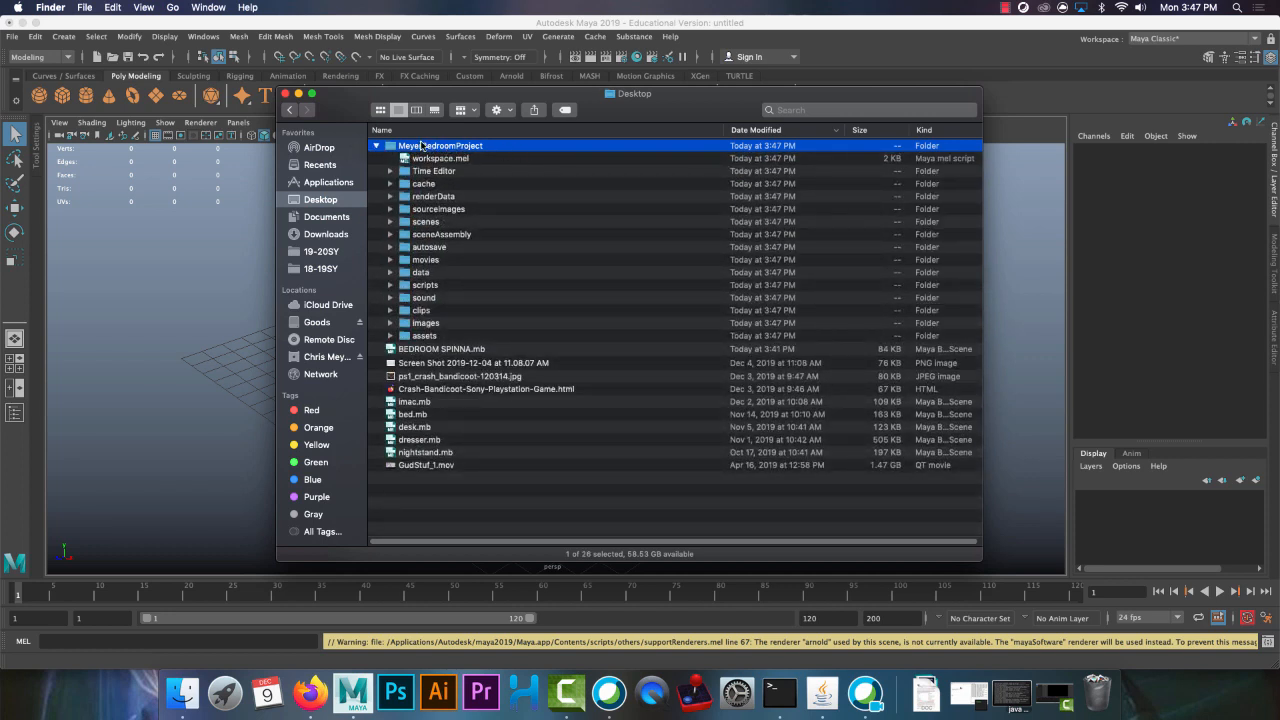
{"action": "double_click", "coordinate": [424, 146]}
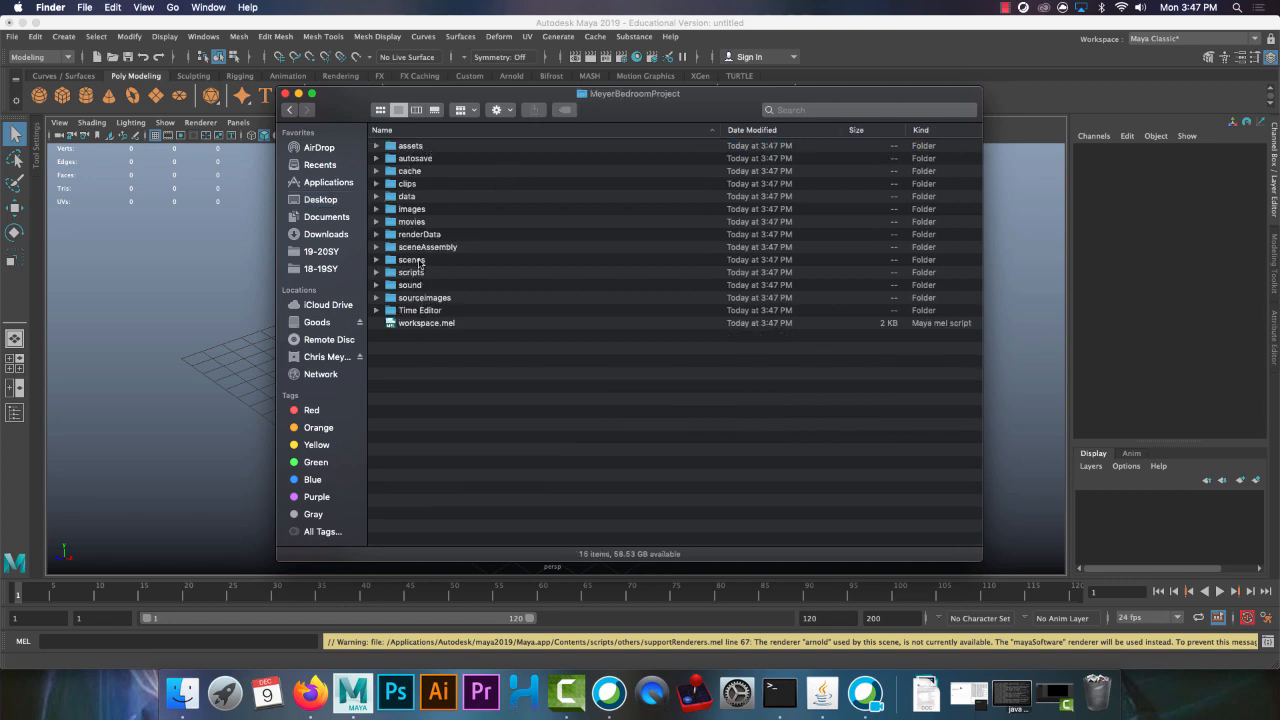
{"action": "left_click", "coordinate": [376, 260]}
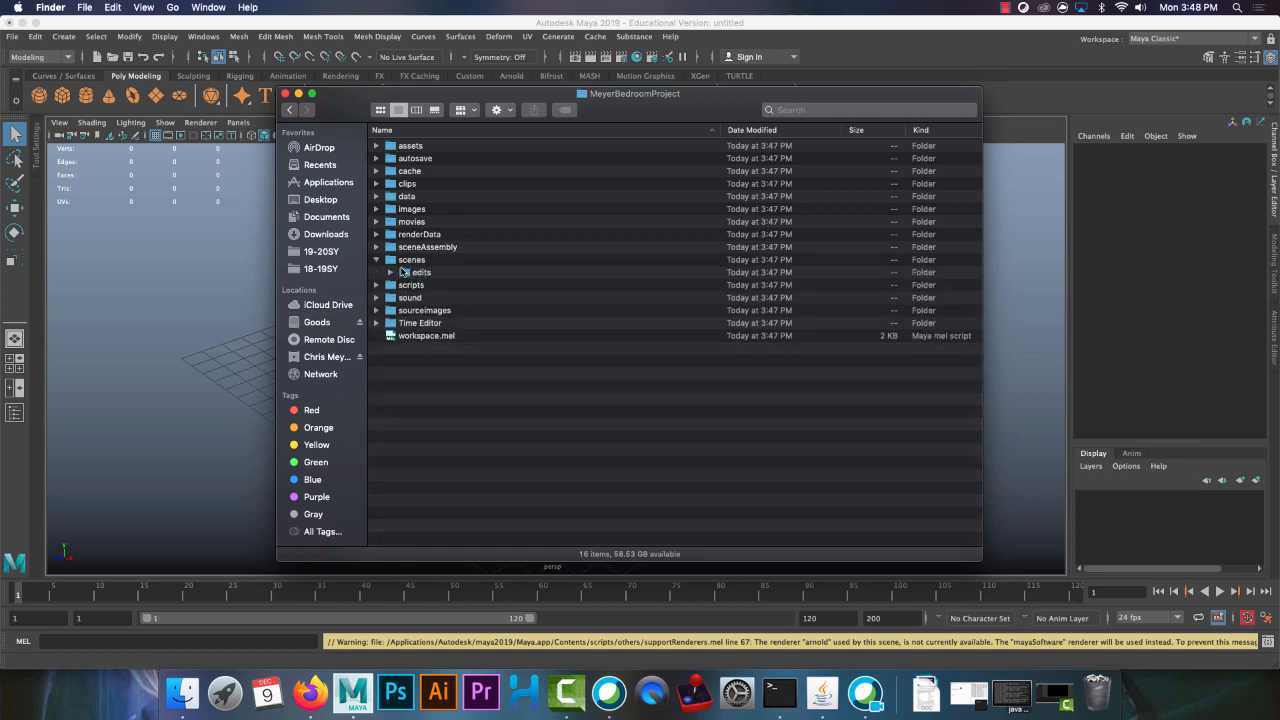
{"action": "left_click", "coordinate": [405, 261]}
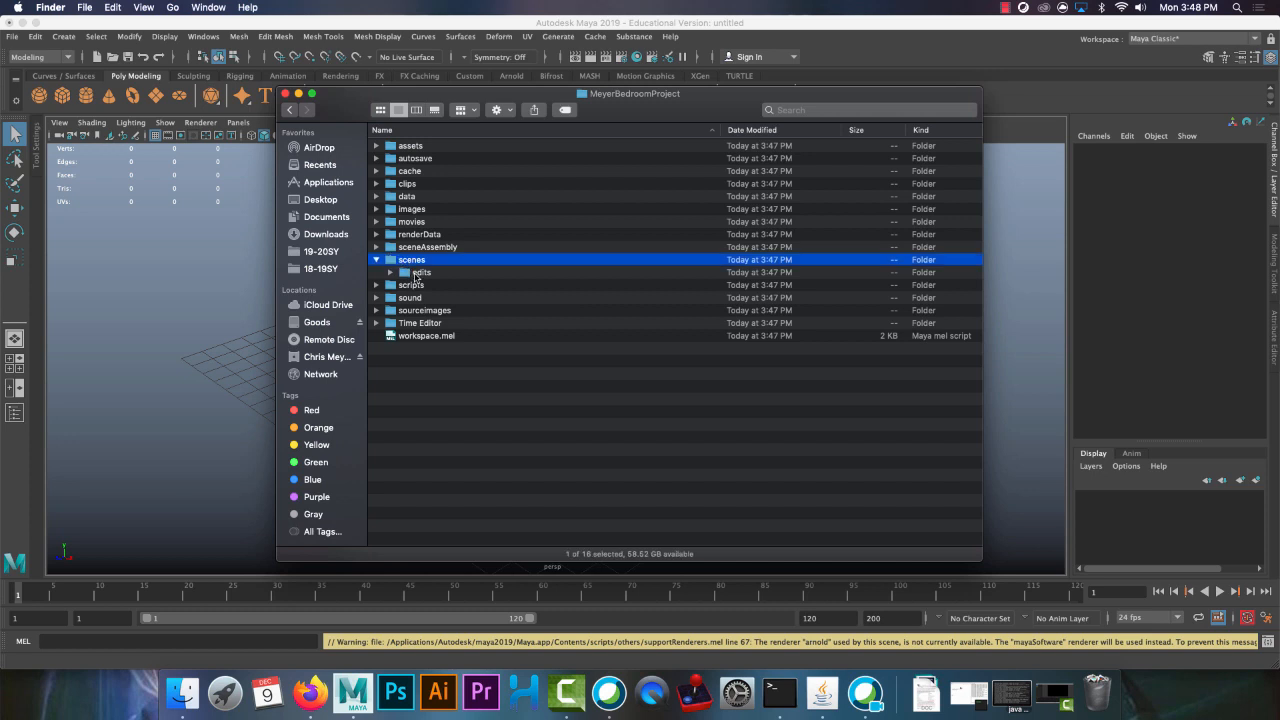
Move BEDROOM SPINNA.mb, imac.mb, bed.mb, desk.mb, dresser.mb and nightstand.mb from the Desktop into the new project's scenes folder
{"action": "left_click", "coordinate": [291, 111]}
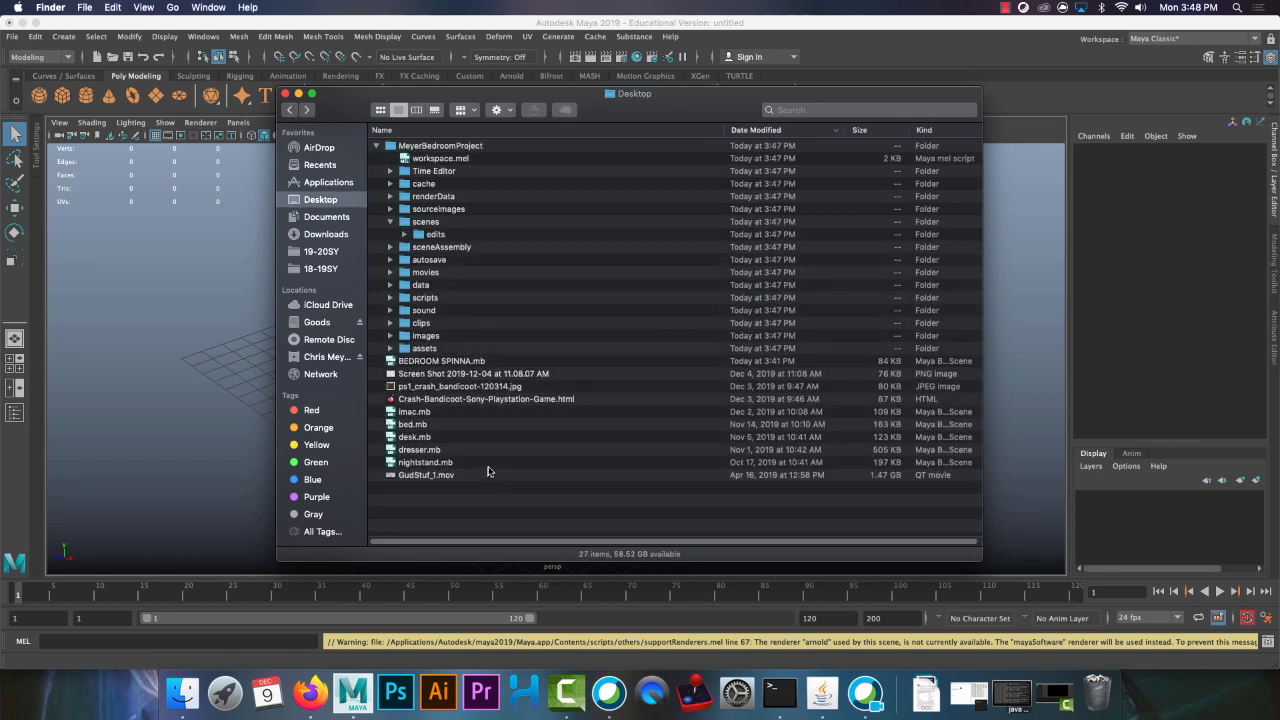
{"action": "left_click", "coordinate": [433, 463]}
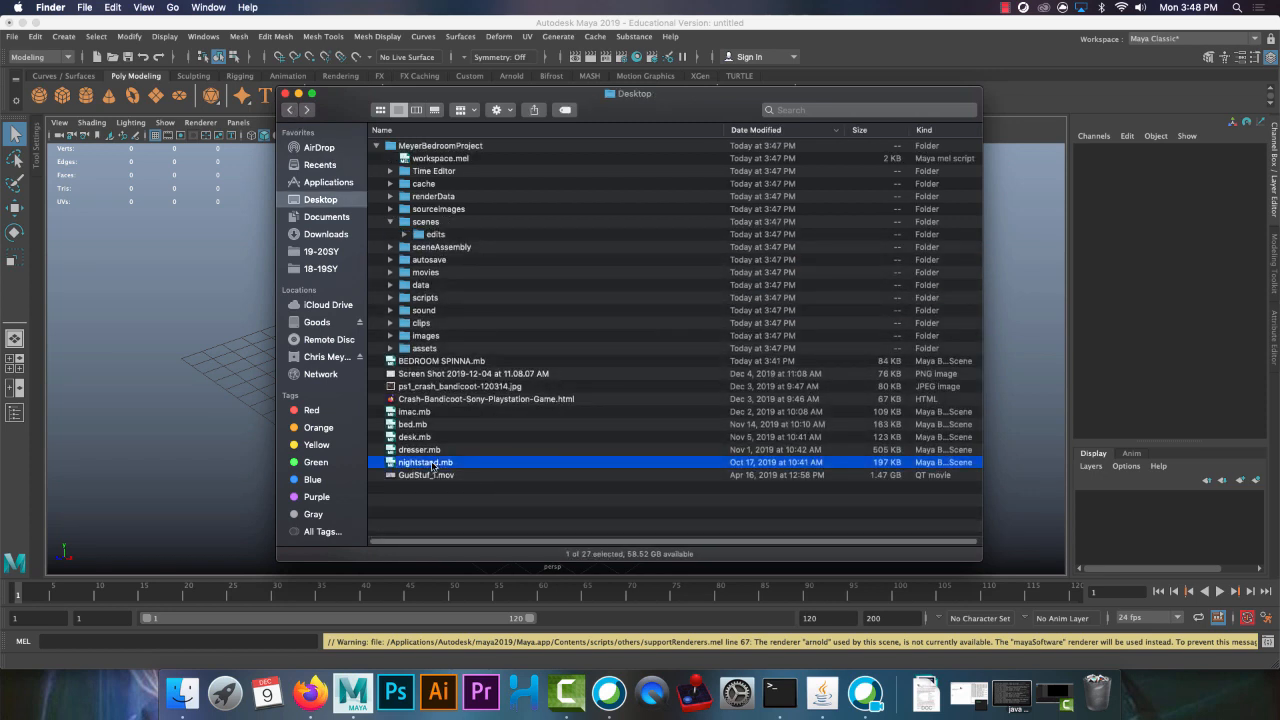
{"action": "left_click", "coordinate": [423, 413], "text": "shift"}
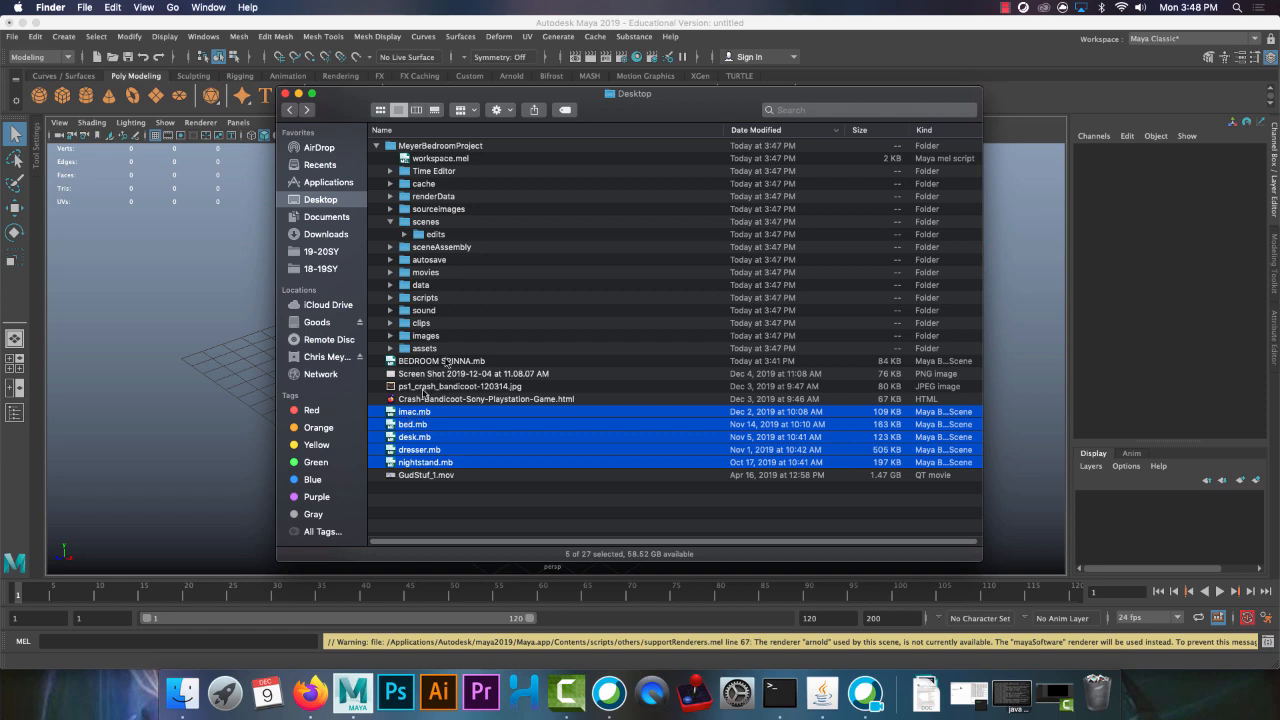
{"action": "left_click", "coordinate": [441, 364], "text": "super"}
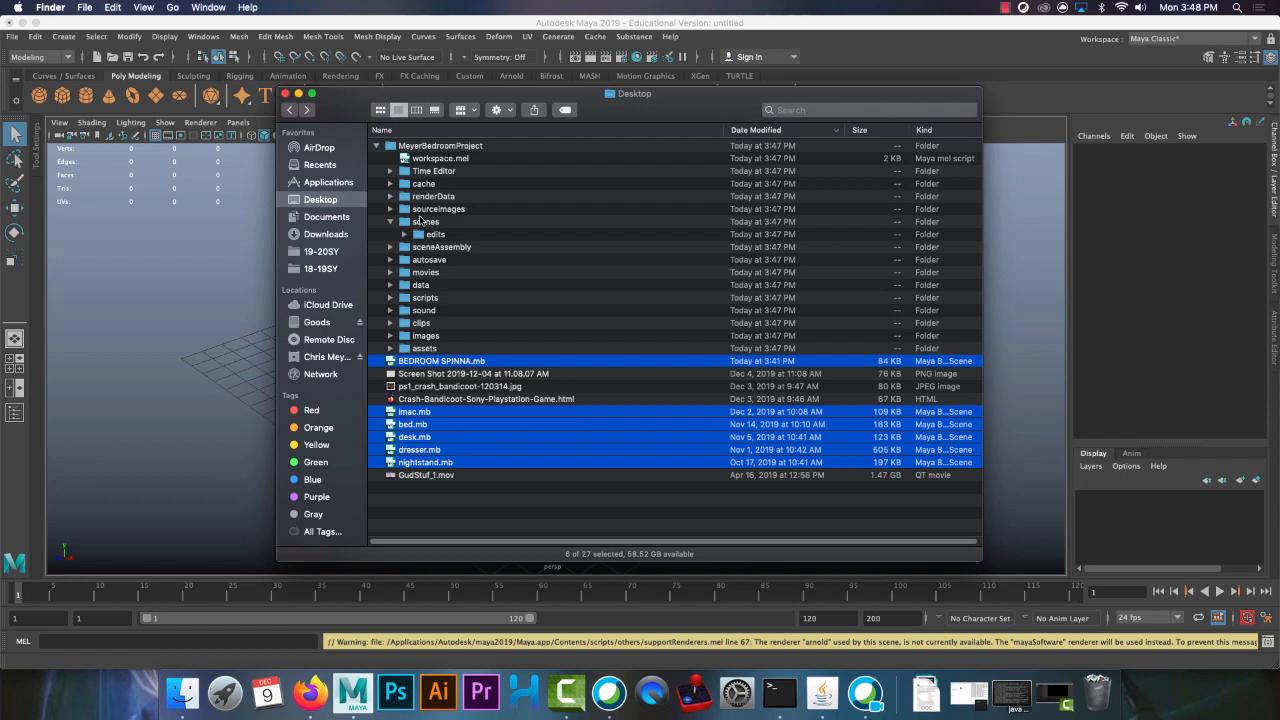
{"action": "left_click", "coordinate": [460, 462]}
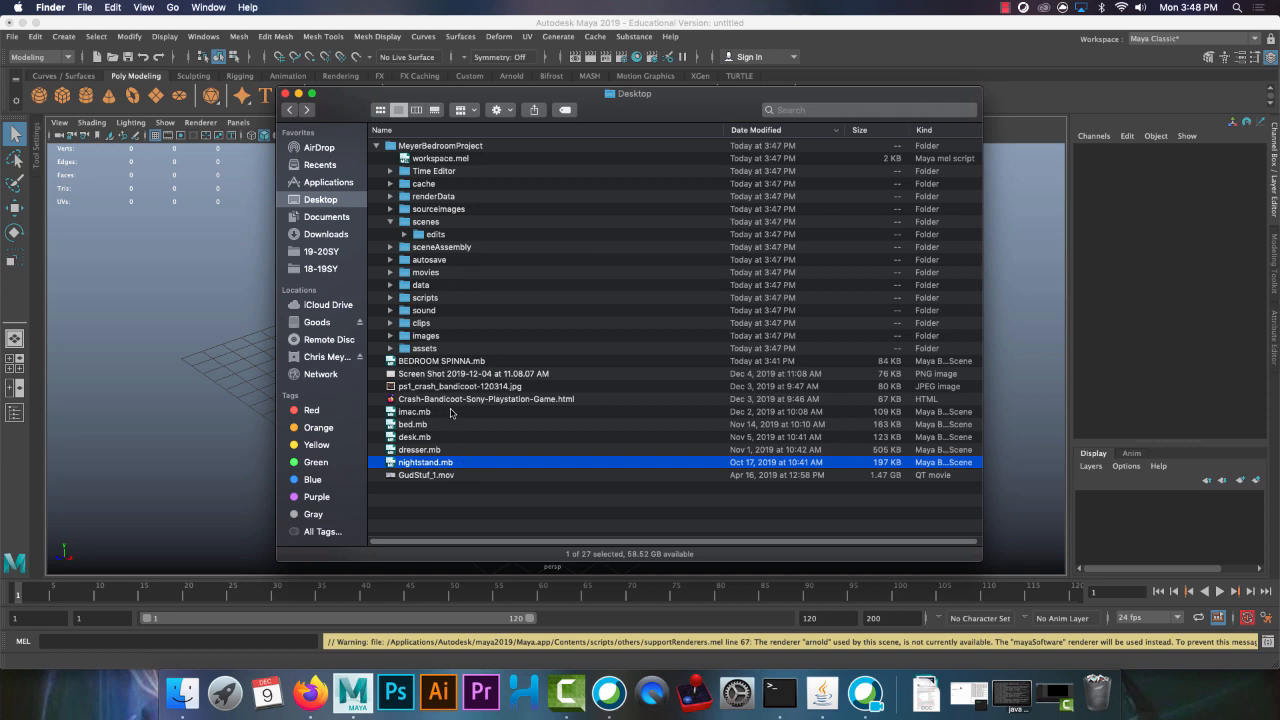
{"action": "left_click", "coordinate": [449, 414], "text": "shift"}
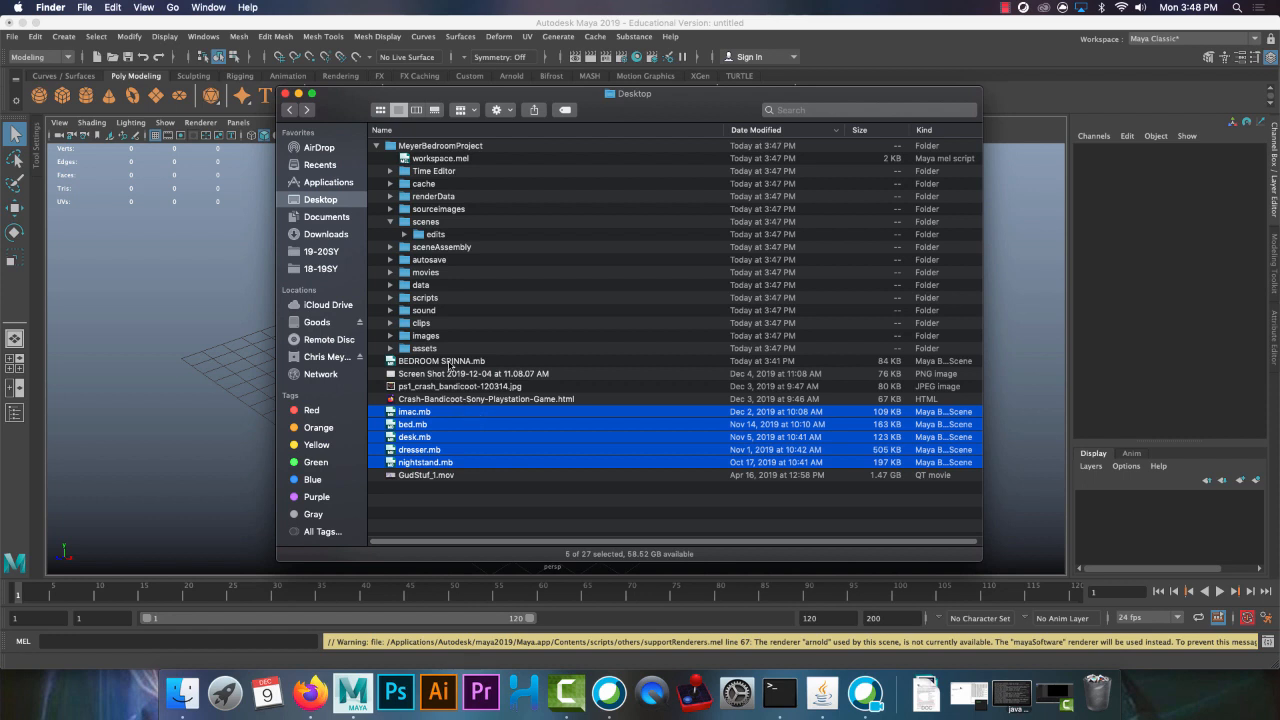
{"action": "left_click", "coordinate": [449, 361], "text": "super"}
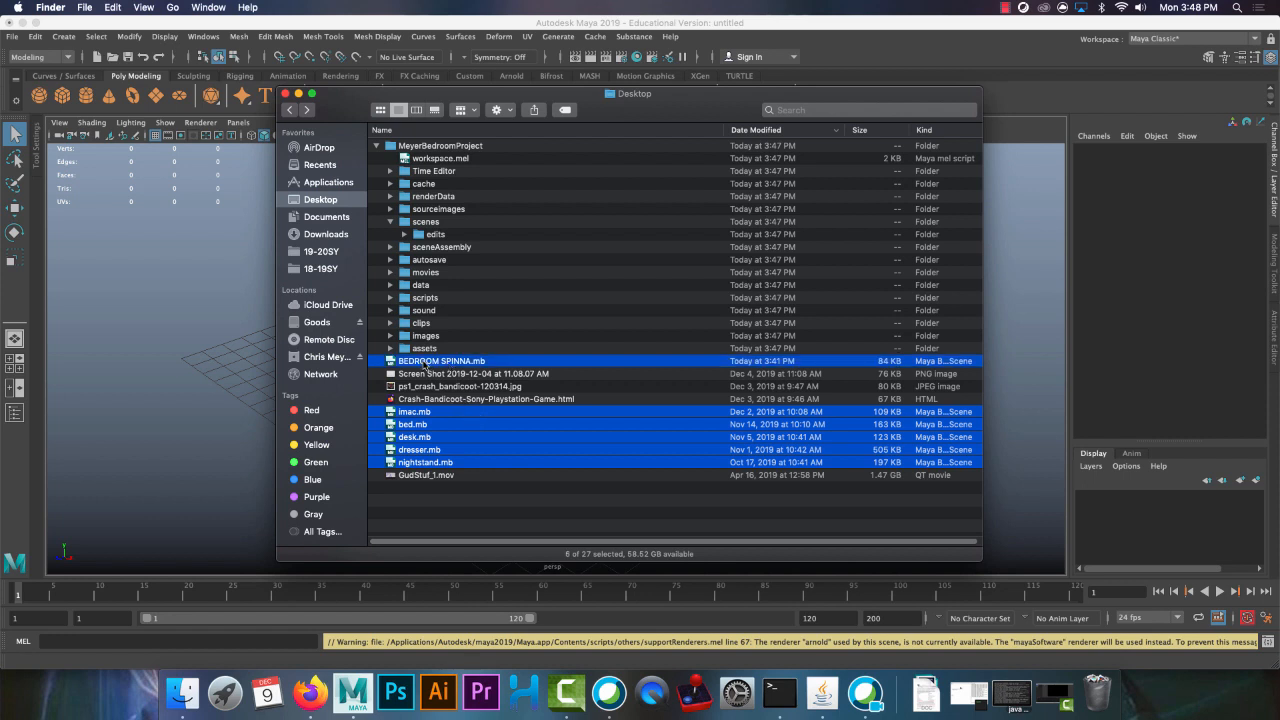
{"action": "left_click", "coordinate": [427, 412], "text": "super"}
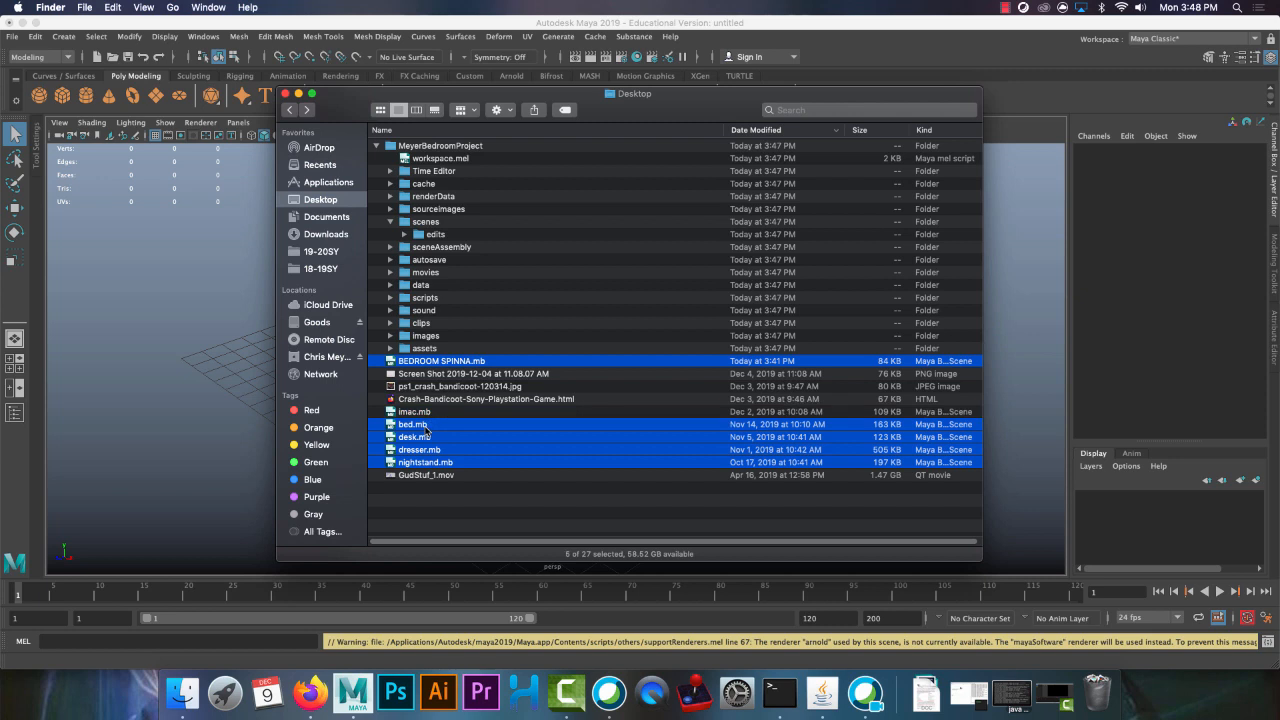
{"action": "left_click", "coordinate": [434, 413], "text": "super"}
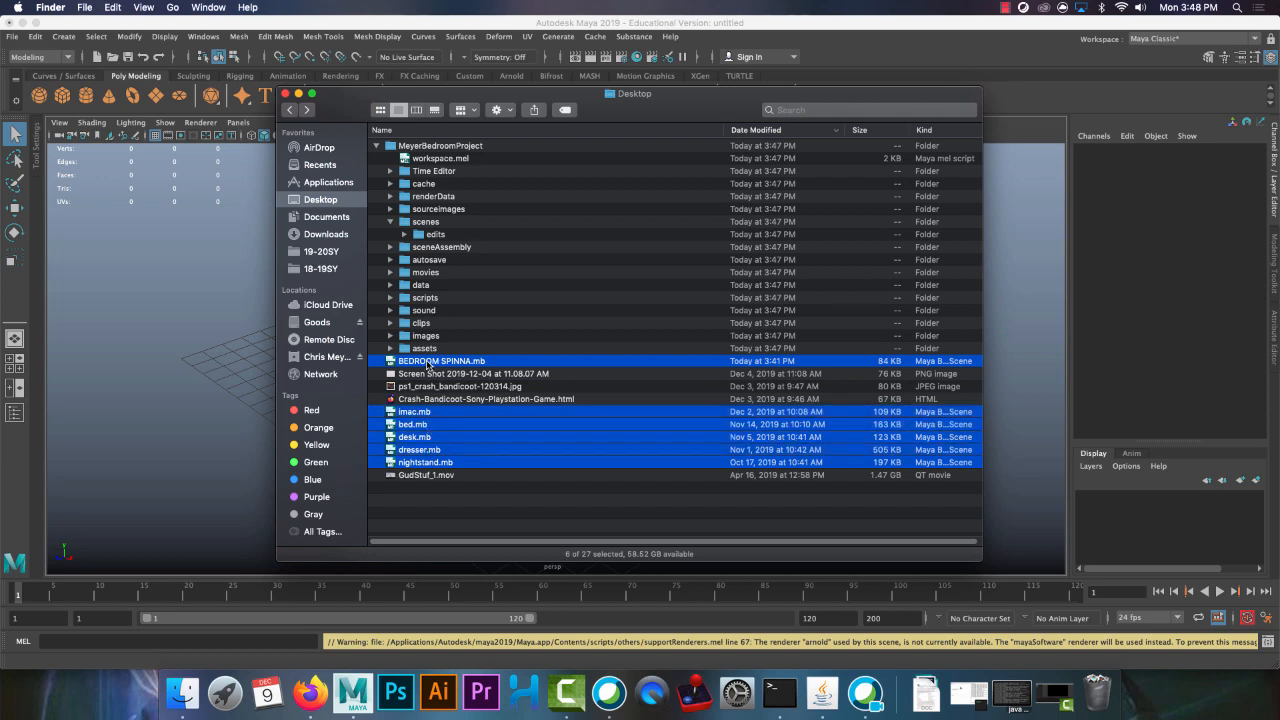
{"action": "left_click_drag", "start_coordinate": [428, 362], "coordinate": [426, 226]}
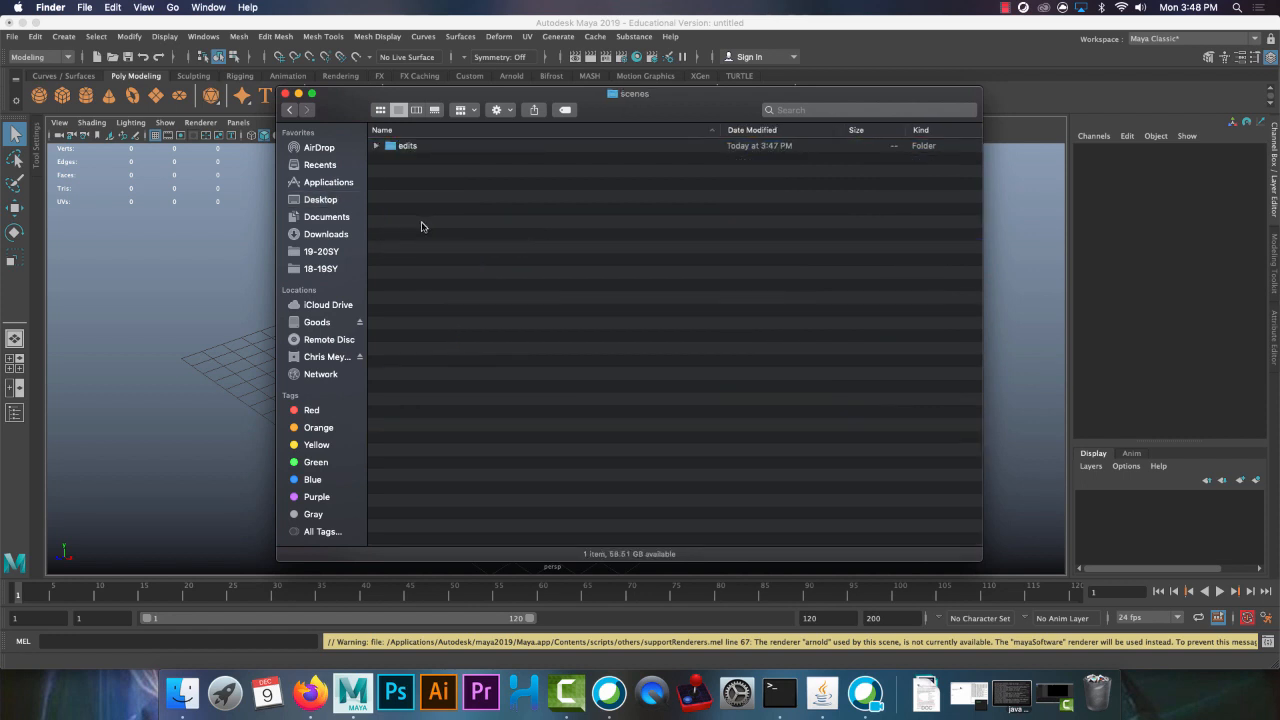
{"action": "left_click", "coordinate": [478, 298]}
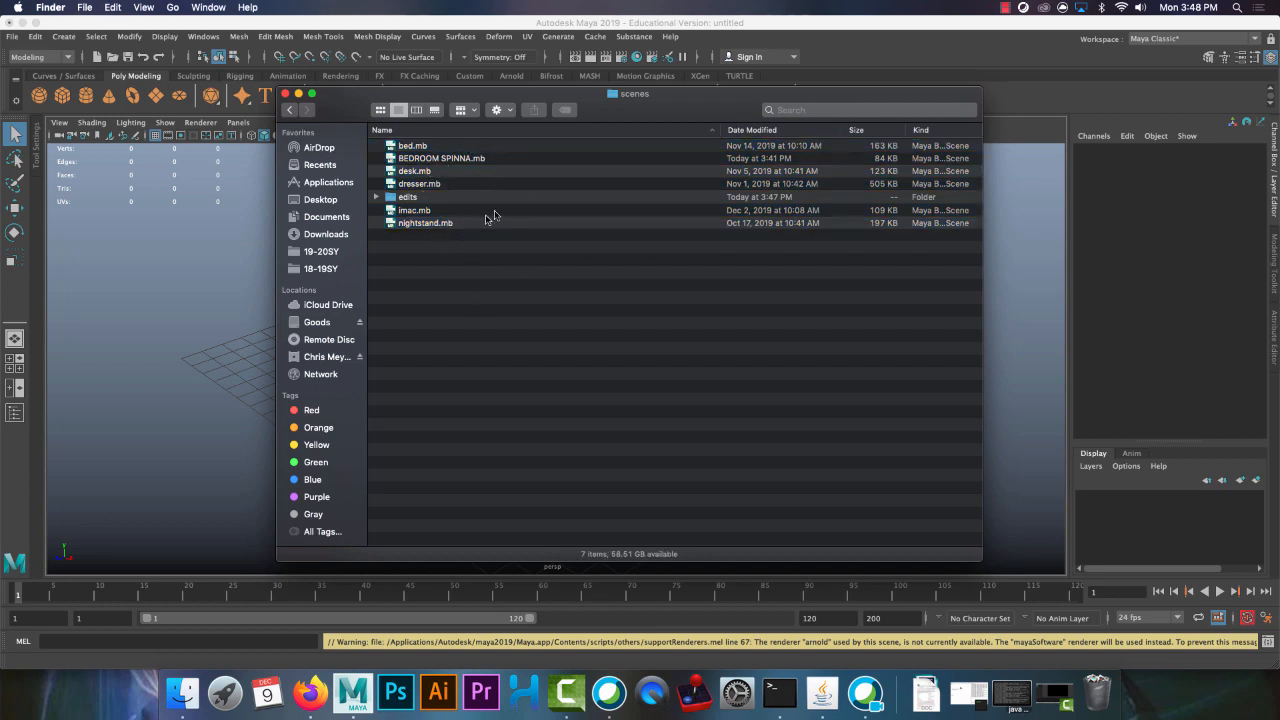
Switch to Maya and open bed.mb from the project's scenes folder
{"action": "left_click", "coordinate": [171, 288]}
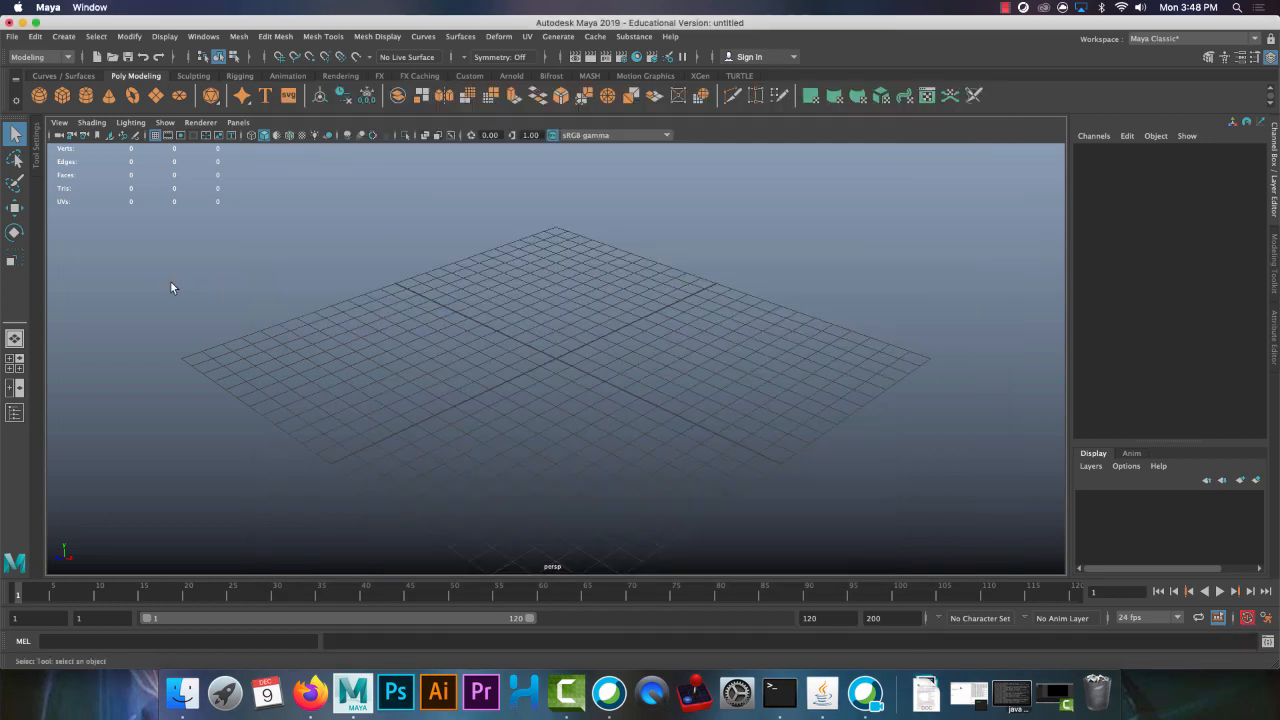
{"action": "left_click", "coordinate": [113, 57]}
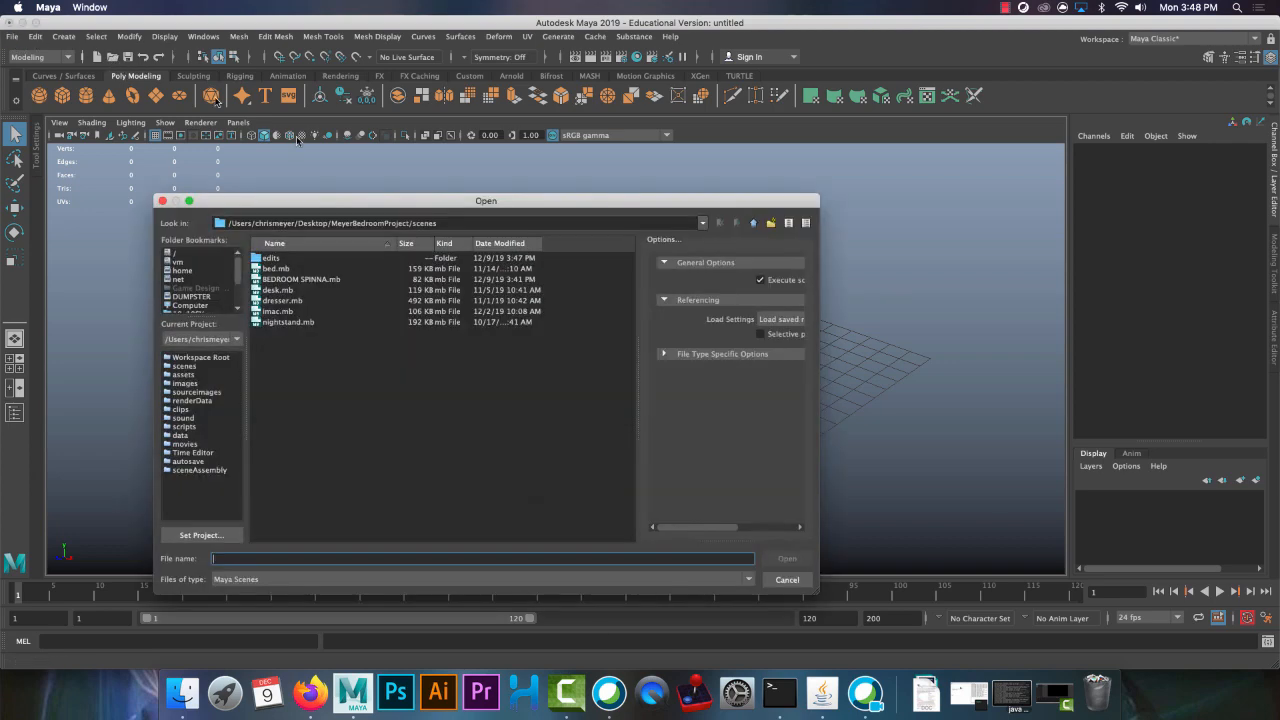
{"action": "double_click", "coordinate": [276, 269]}
{"action": "left_click", "coordinate": [633, 345]}
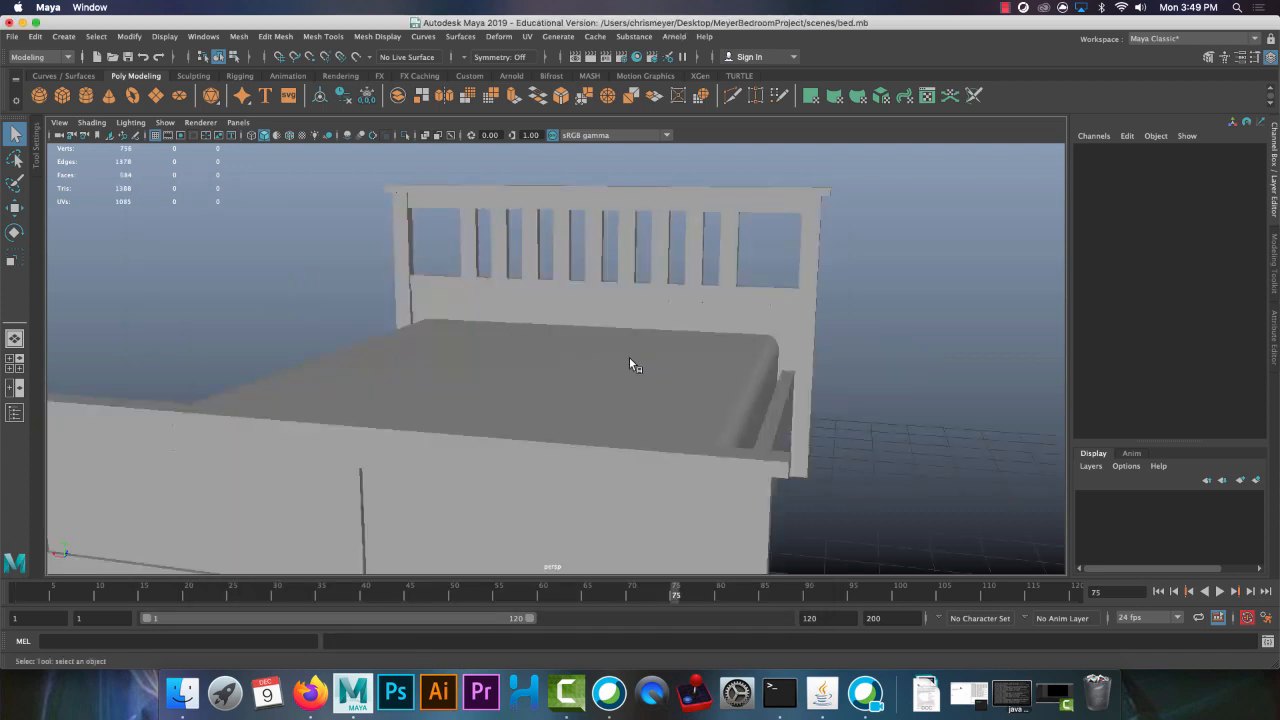
Examine the bed from several angles and check whether its headboard, mattress and footboard are separate objects
{"action": "scroll", "coordinate": [629, 357], "scroll_direction": "down", "scroll_amount": 5}
{"action": "left_click_drag", "start_coordinate": [632, 360], "coordinate": [800, 315], "text": "alt"}
{"action": "left_click", "coordinate": [800, 315]}
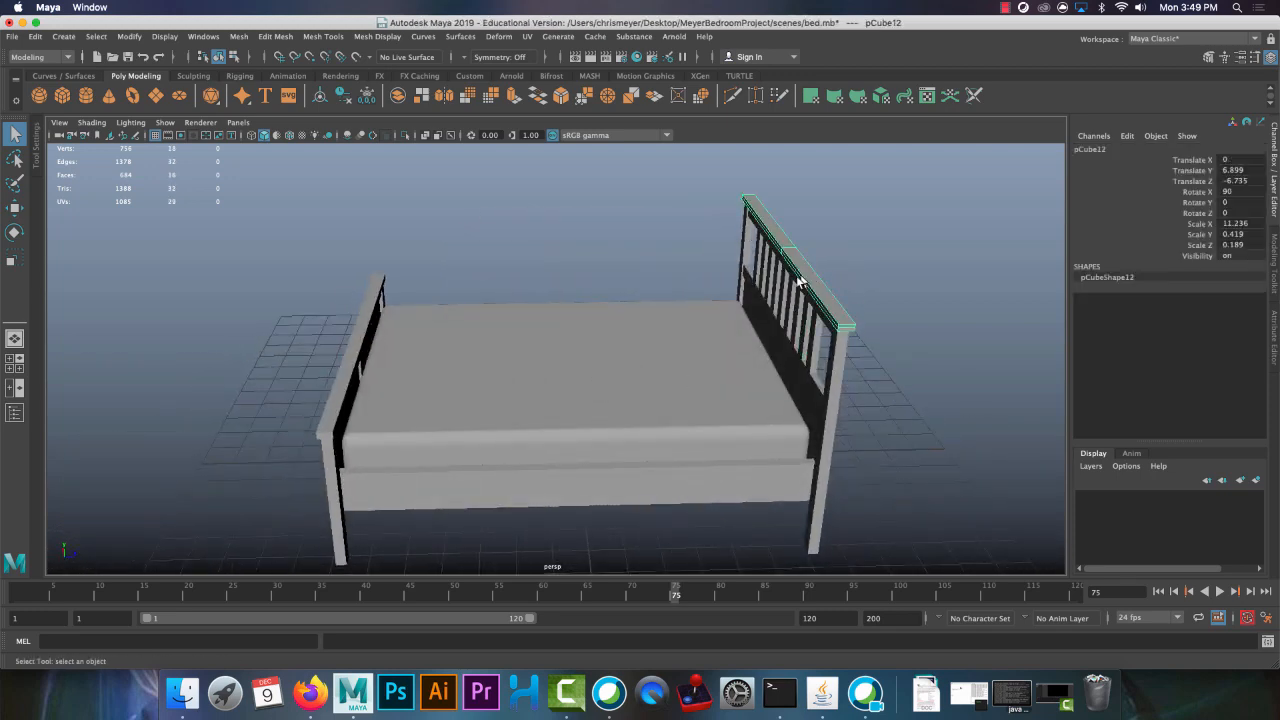
{"action": "left_click", "coordinate": [556, 400]}
{"action": "left_click", "coordinate": [353, 356]}
{"action": "left_click_drag", "start_coordinate": [353, 356], "coordinate": [506, 455], "text": "alt"}
{"action": "left_click", "coordinate": [531, 521]}
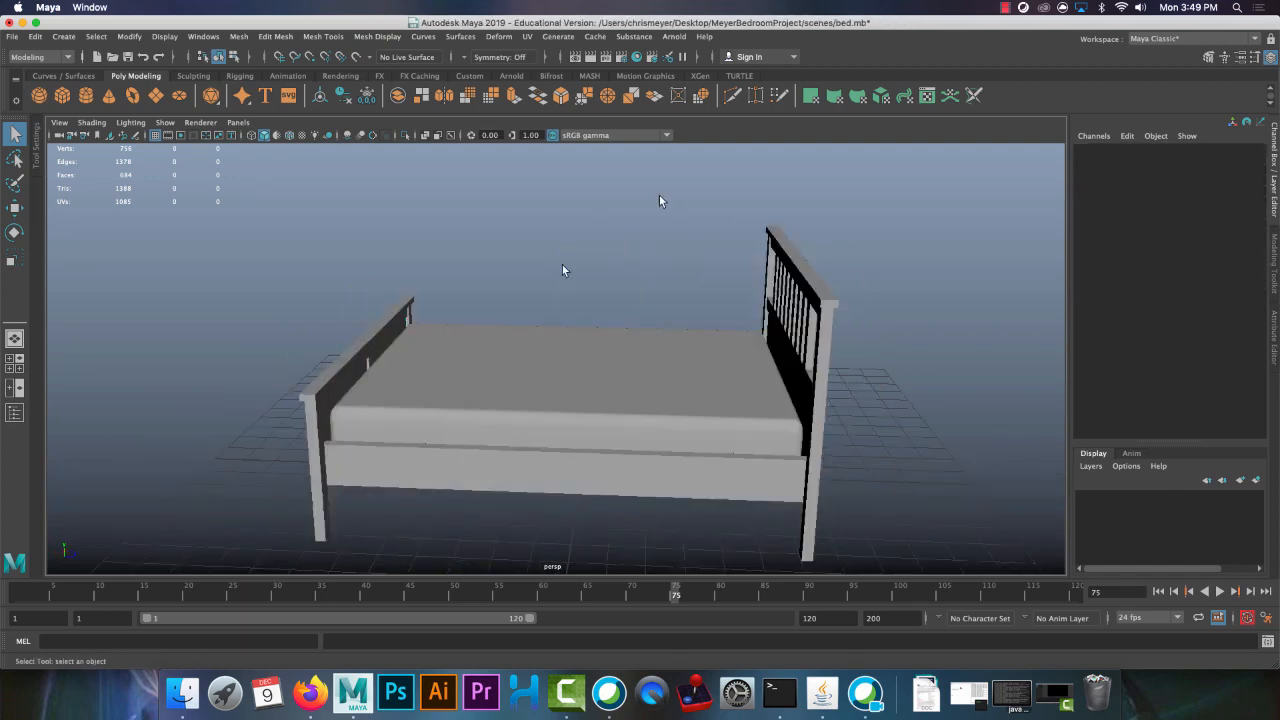
{"action": "left_click_drag", "start_coordinate": [283, 317], "coordinate": [454, 442], "text": "alt"}
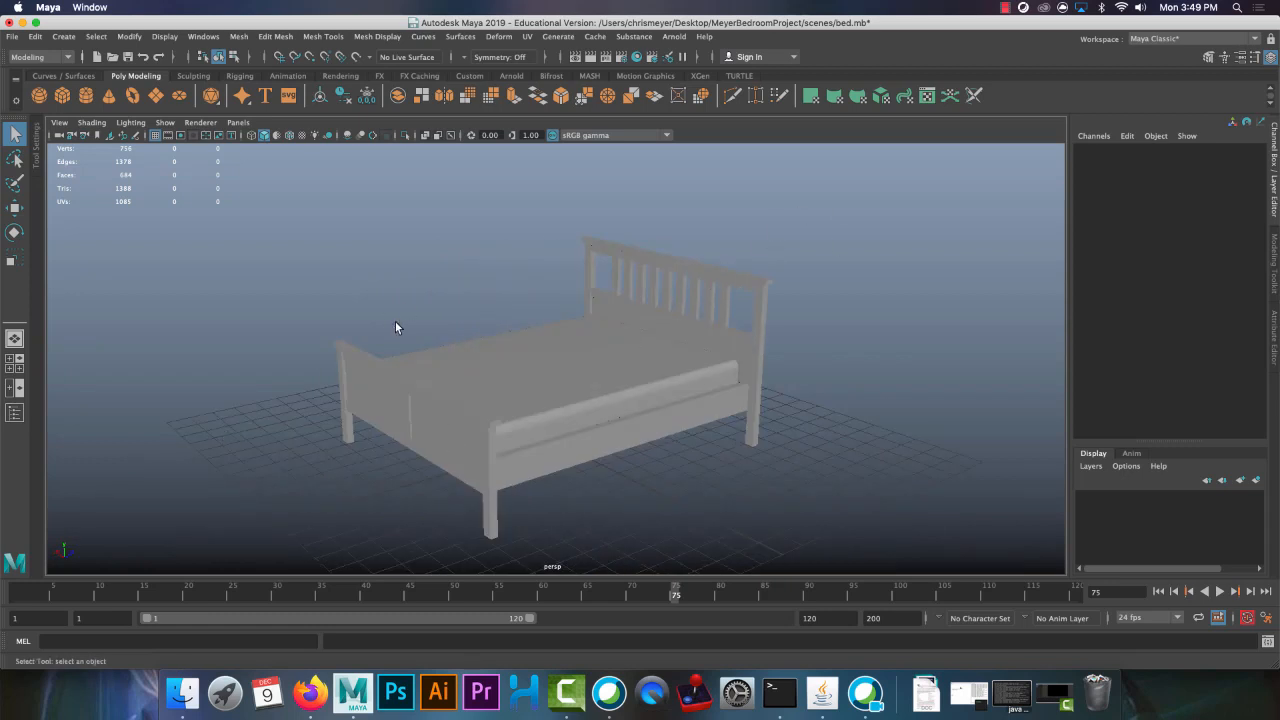
{"action": "left_click_drag", "start_coordinate": [371, 334], "coordinate": [293, 222], "text": "alt"}
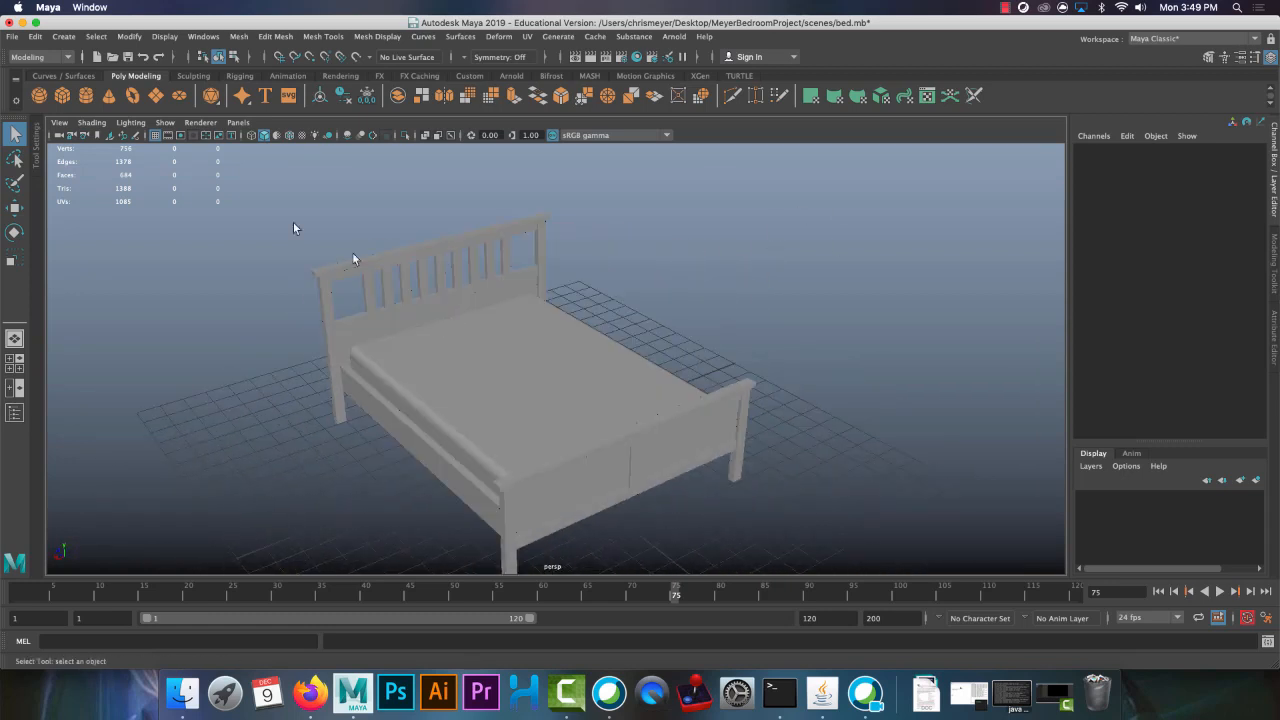
Combine all parts of the bed into a single mesh
{"action": "left_click_drag", "start_coordinate": [235, 155], "coordinate": [820, 609]}
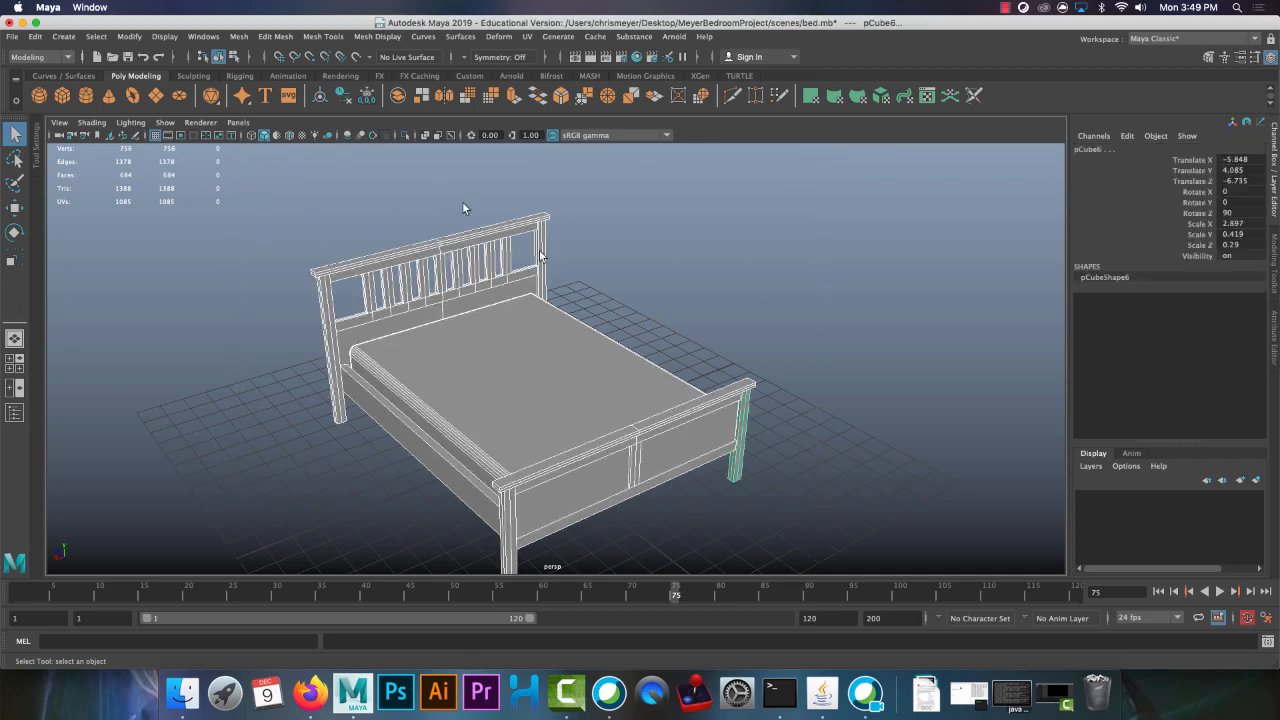
{"action": "left_click", "coordinate": [239, 37]}
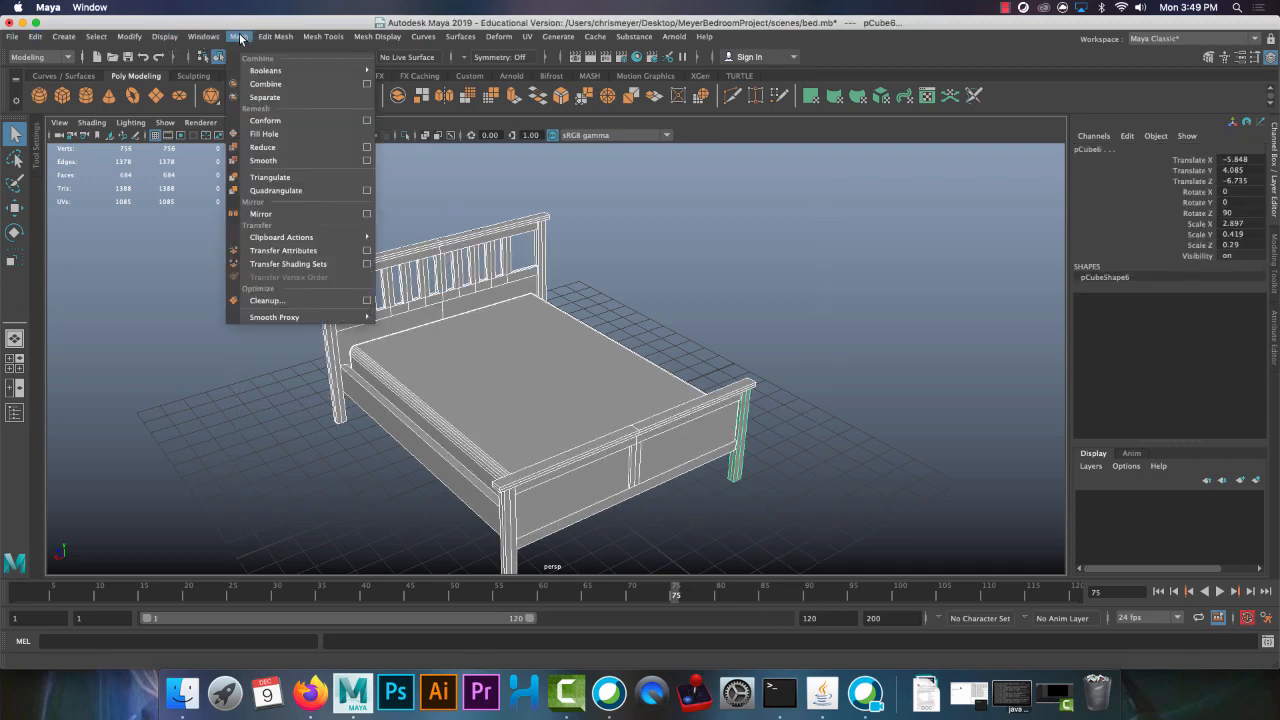
{"action": "left_click", "coordinate": [266, 84]}
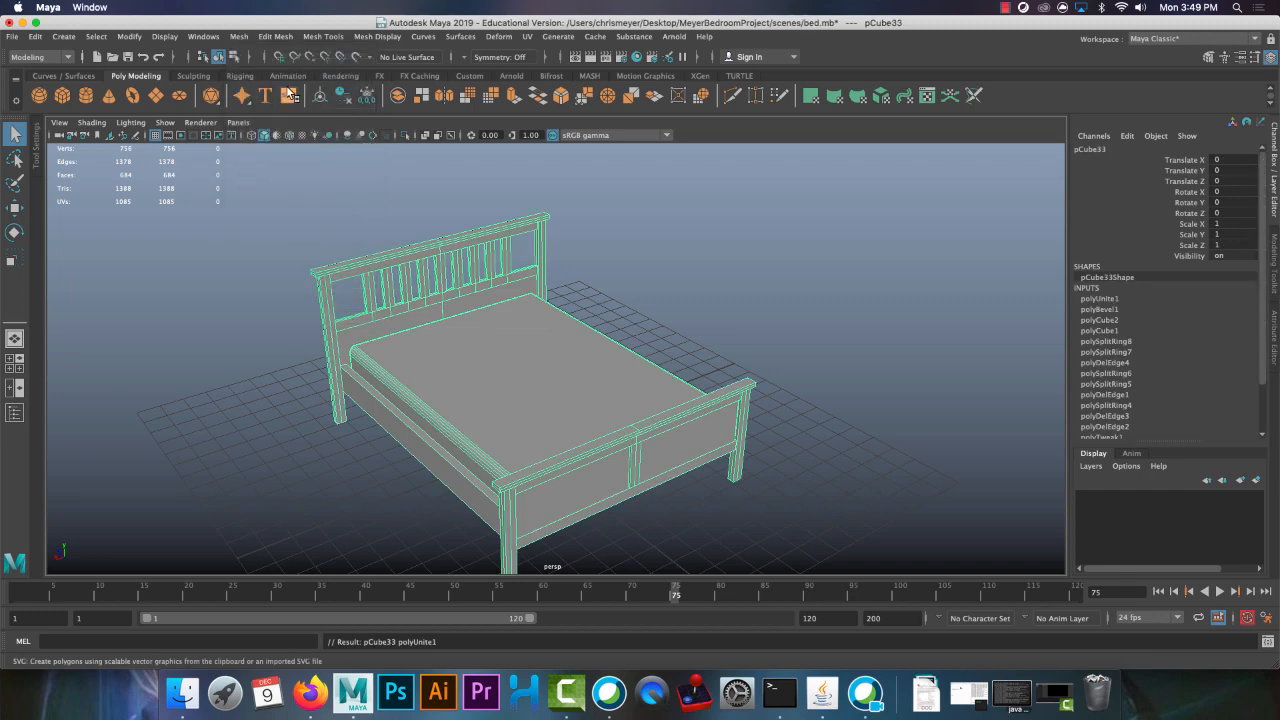
Delete the combined bed's construction history and save the bed scene
{"action": "left_click", "coordinate": [36, 38]}
{"action": "mouse_move", "coordinate": [86, 194]}
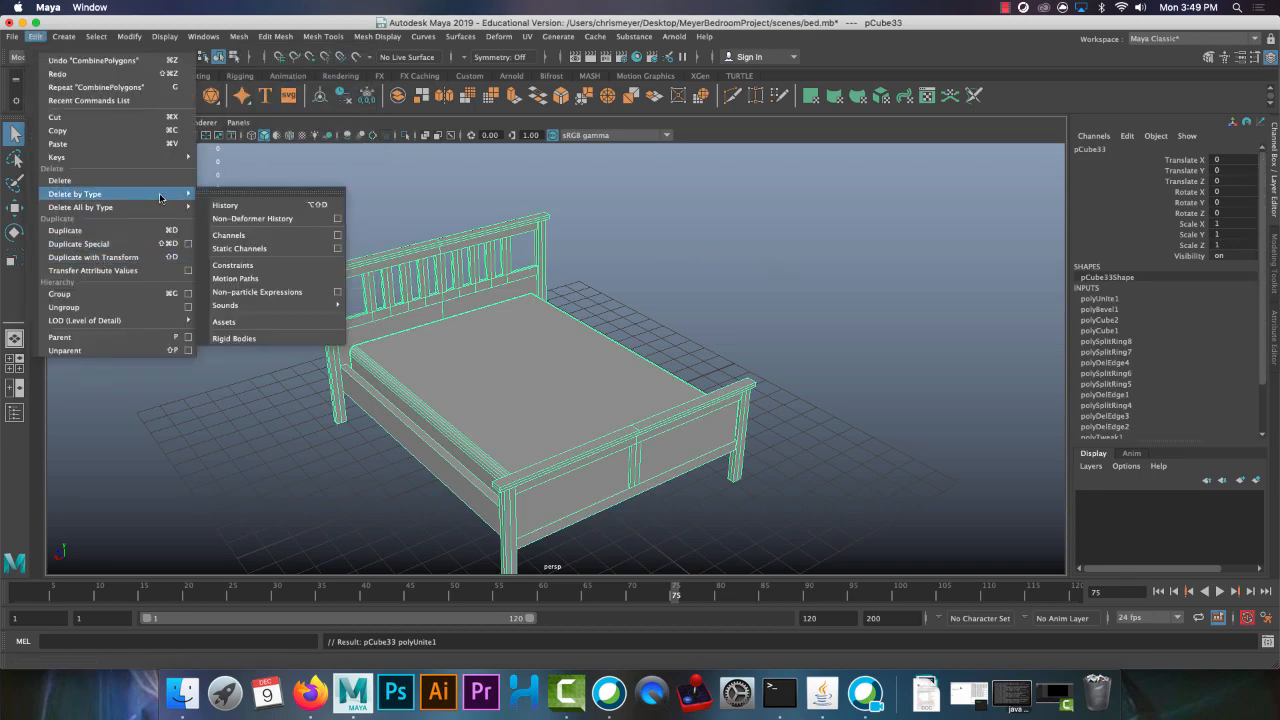
{"action": "left_click", "coordinate": [253, 207]}
{"action": "left_click_drag", "start_coordinate": [824, 288], "coordinate": [648, 300], "text": "alt"}
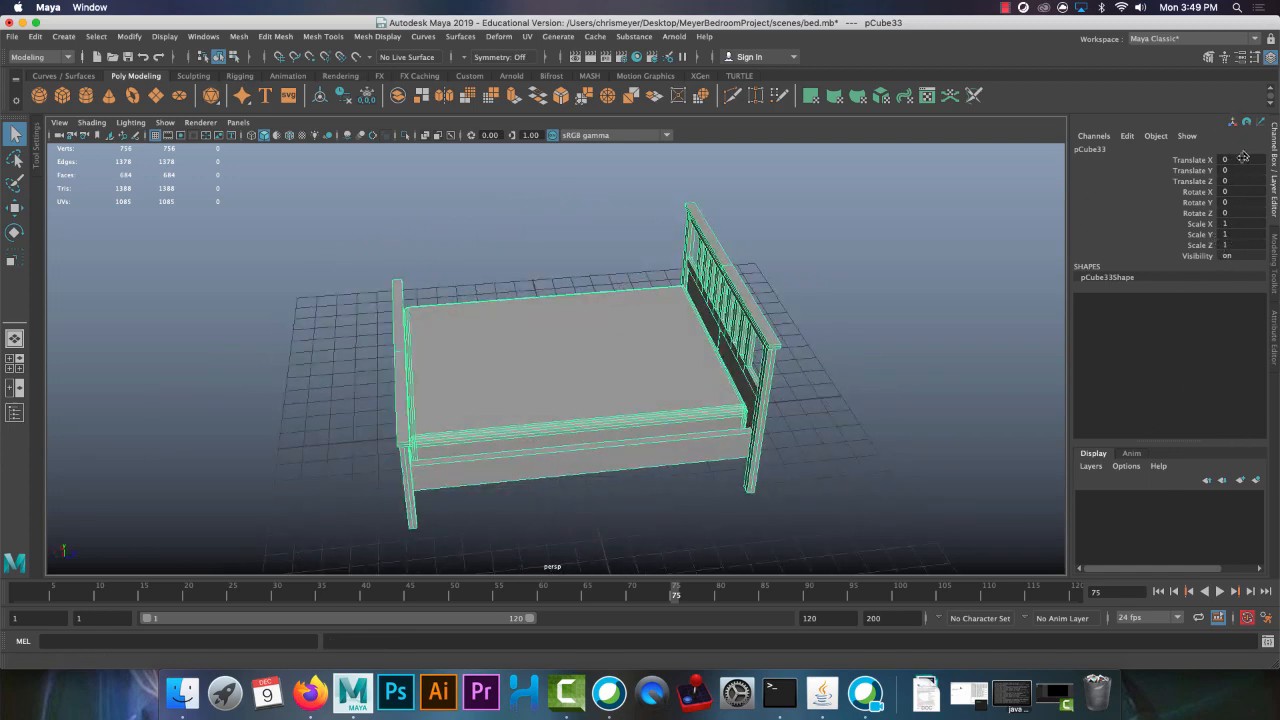
{"action": "left_click_drag", "start_coordinate": [190, 347], "coordinate": [276, 286], "text": "alt"}
{"action": "left_click", "coordinate": [128, 57]}
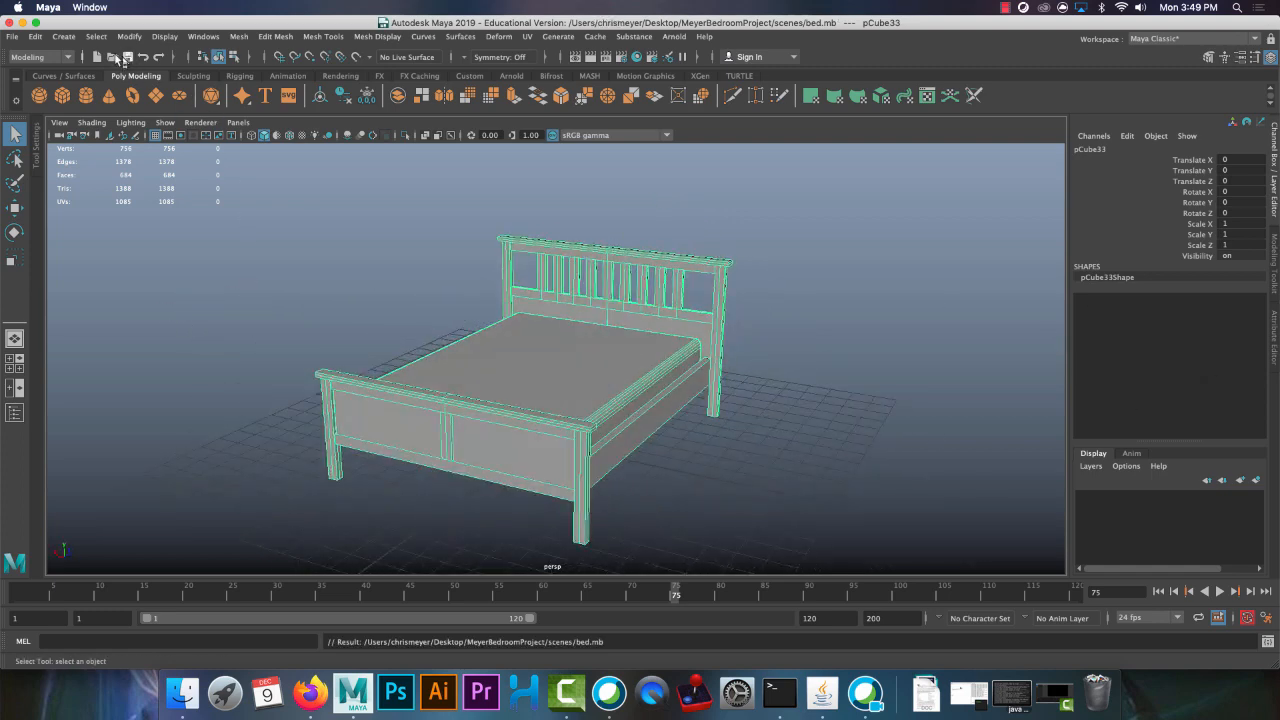
Open desk.mb from the scenes folder and combine all parts of the desk into a single mesh
{"action": "left_click", "coordinate": [113, 57]}
{"action": "double_click", "coordinate": [278, 289]}
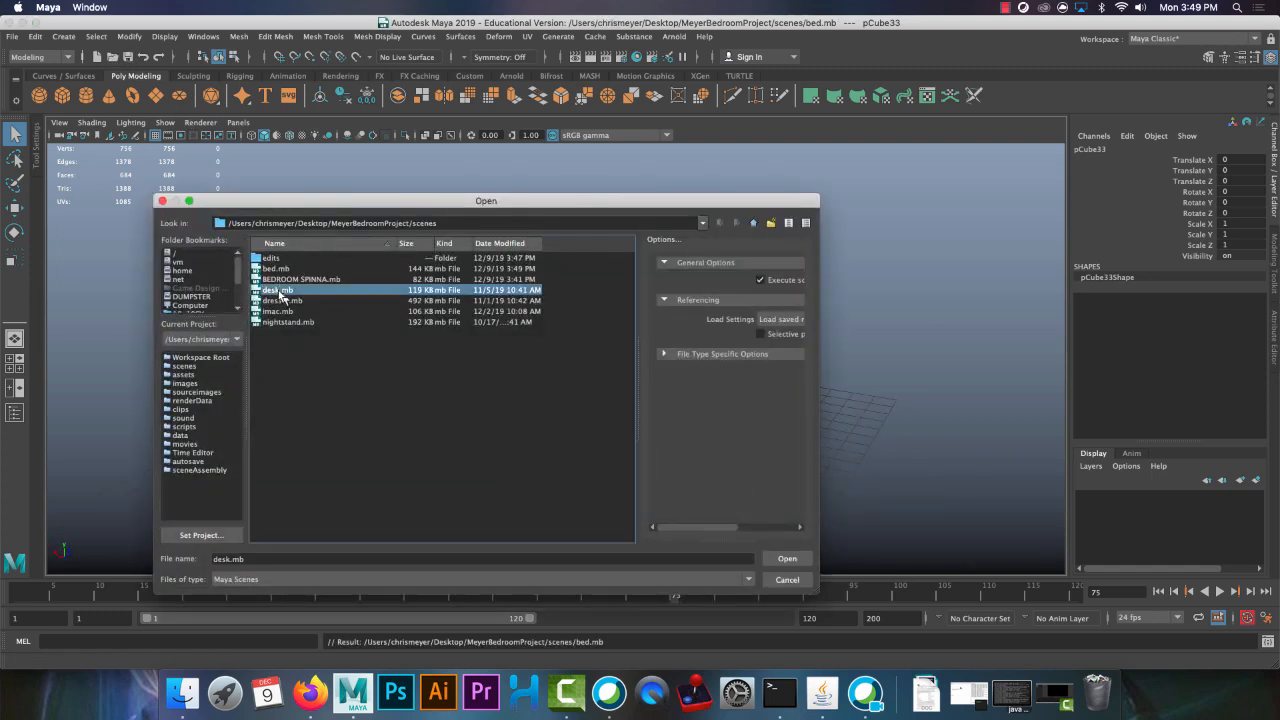
{"action": "right_click_drag", "start_coordinate": [798, 474], "coordinate": [330, 272], "text": "alt"}
{"action": "left_click_drag", "start_coordinate": [330, 272], "coordinate": [838, 576]}
{"action": "left_click", "coordinate": [238, 37]}
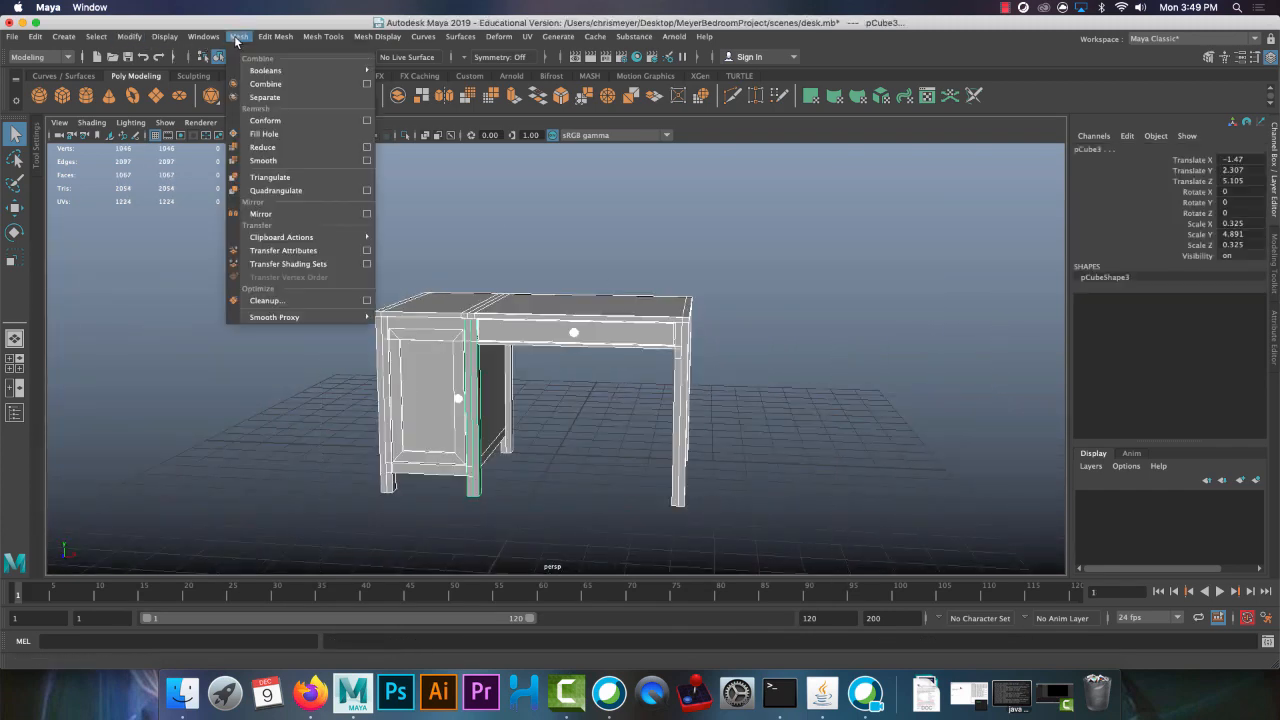
{"action": "left_click", "coordinate": [265, 83]}
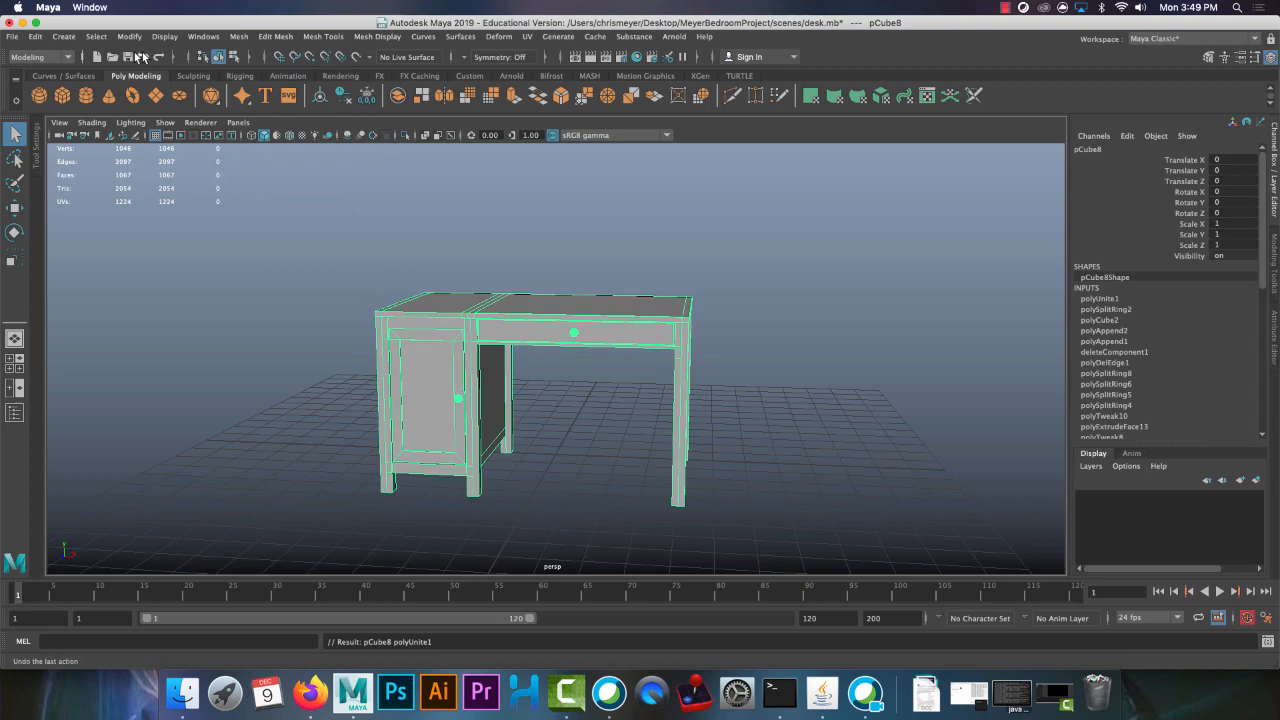
Delete the combined desk's construction history and save the desk scene
{"action": "left_click", "coordinate": [35, 36]}
{"action": "mouse_move", "coordinate": [163, 198]}
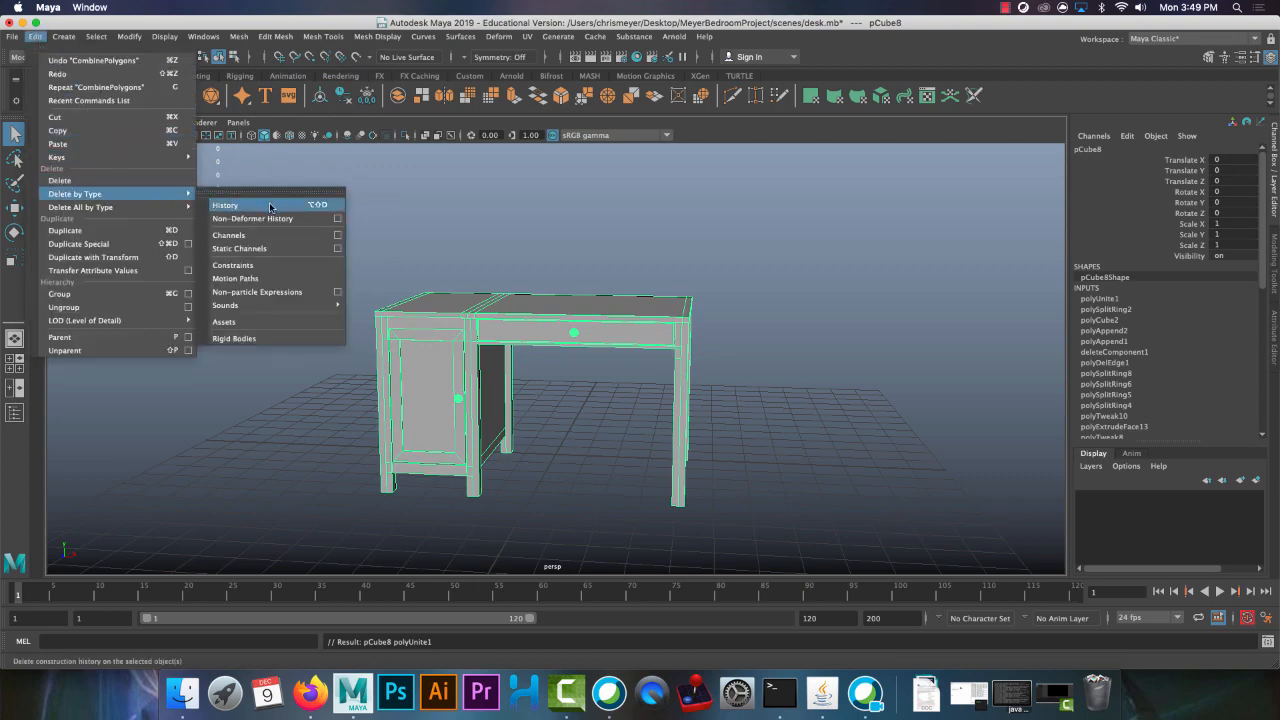
{"action": "left_click", "coordinate": [225, 205]}
{"action": "left_click", "coordinate": [730, 244]}
{"action": "key", "text": "super+s"}
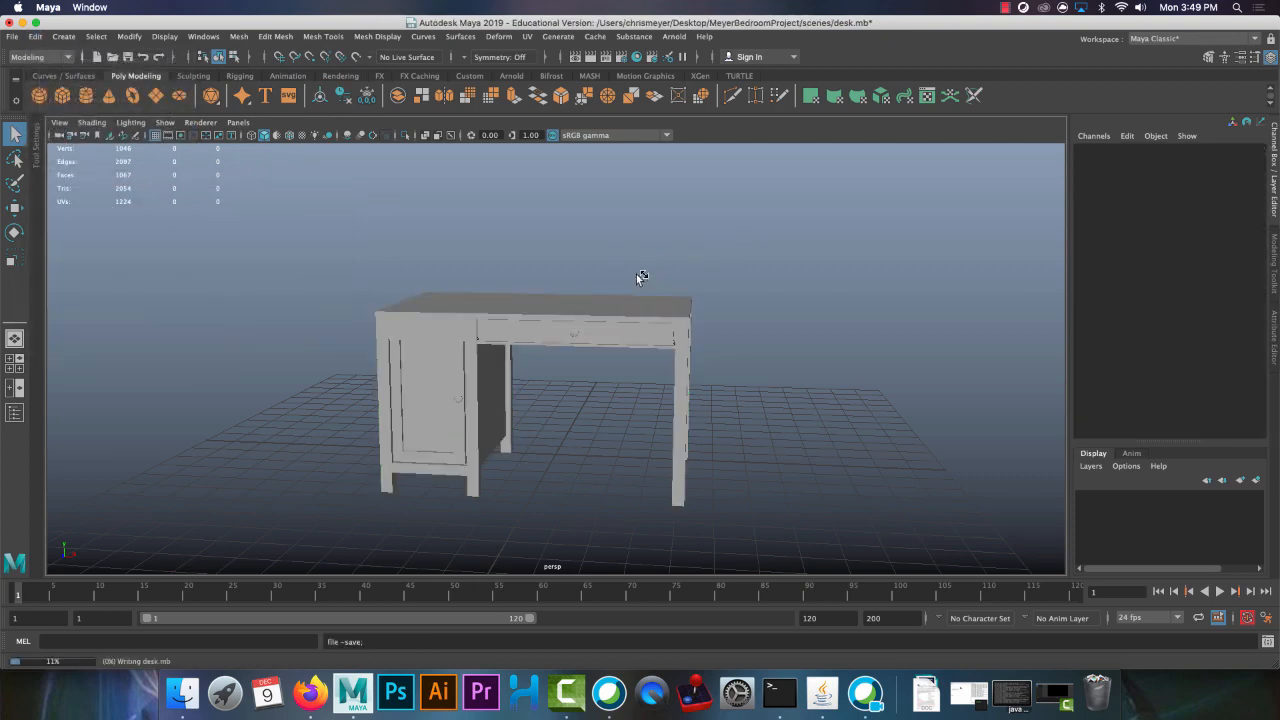
Open dresser.mb from the scenes folder and try to combine the whole dresser into a single mesh
{"action": "left_click", "coordinate": [114, 58]}
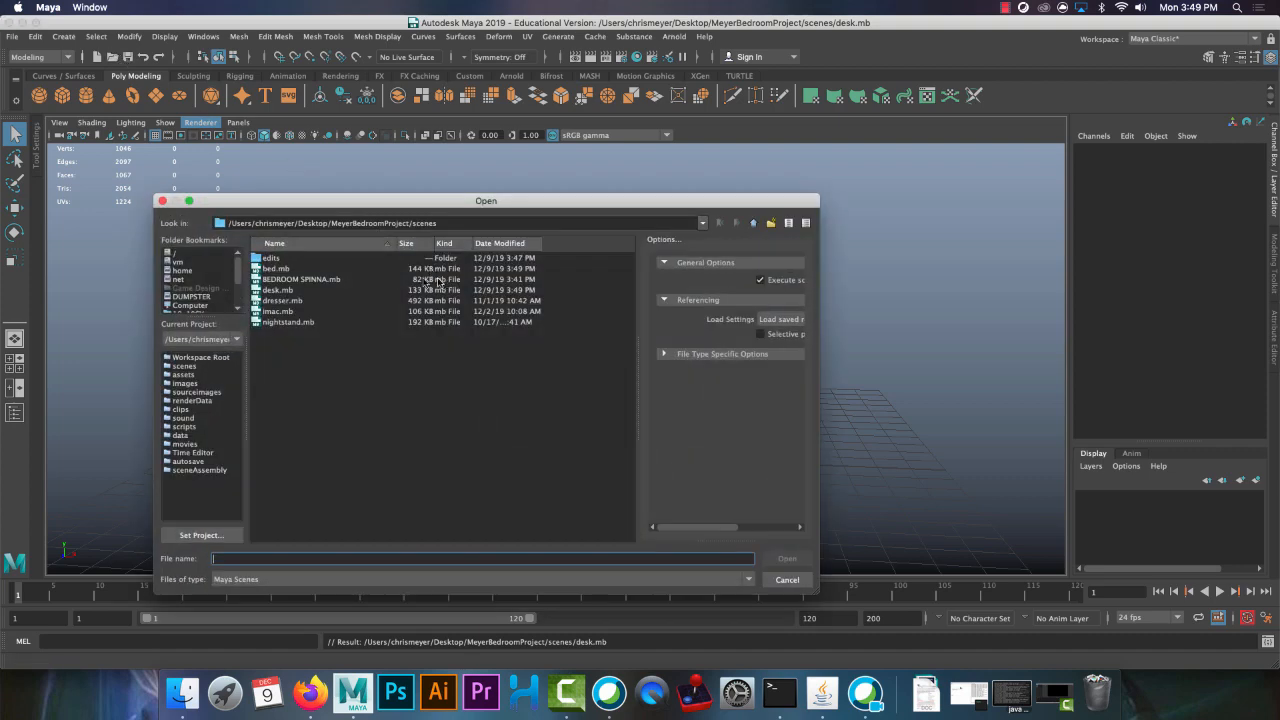
{"action": "double_click", "coordinate": [300, 300]}
{"action": "left_click_drag", "start_coordinate": [850, 476], "coordinate": [788, 488], "text": "alt"}
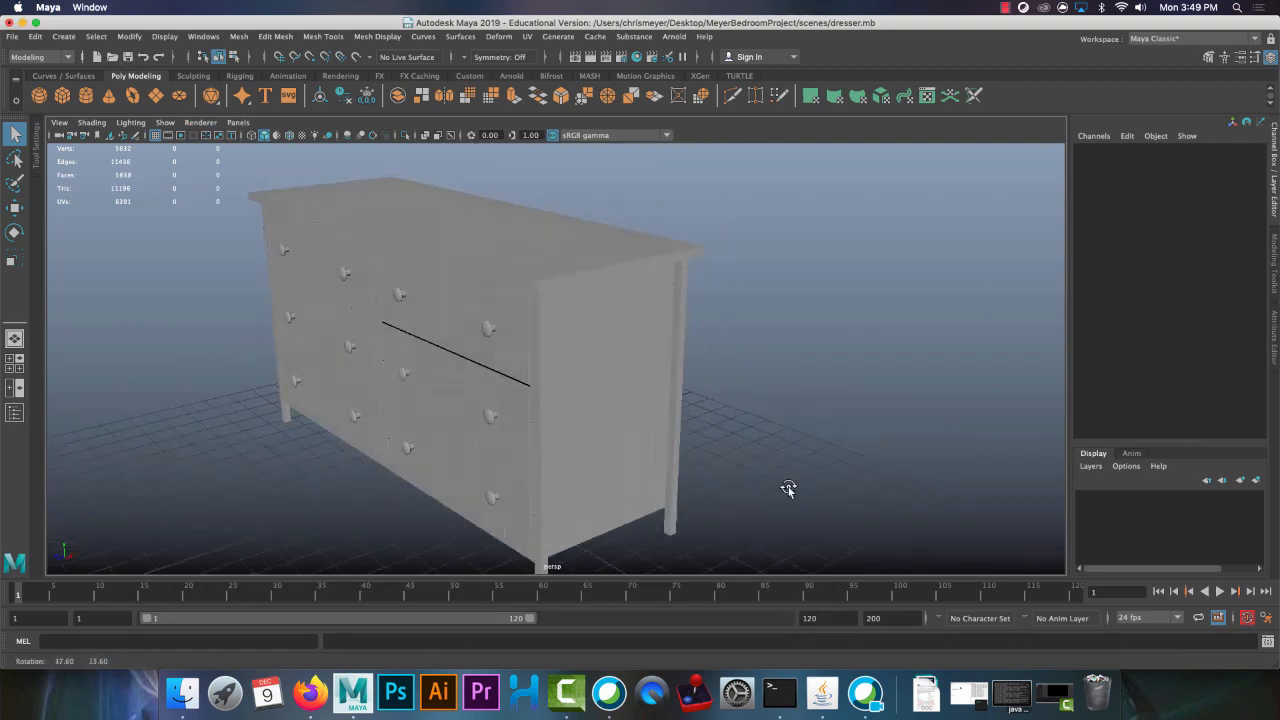
{"action": "scroll", "coordinate": [788, 488], "scroll_direction": "down", "scroll_amount": 4}
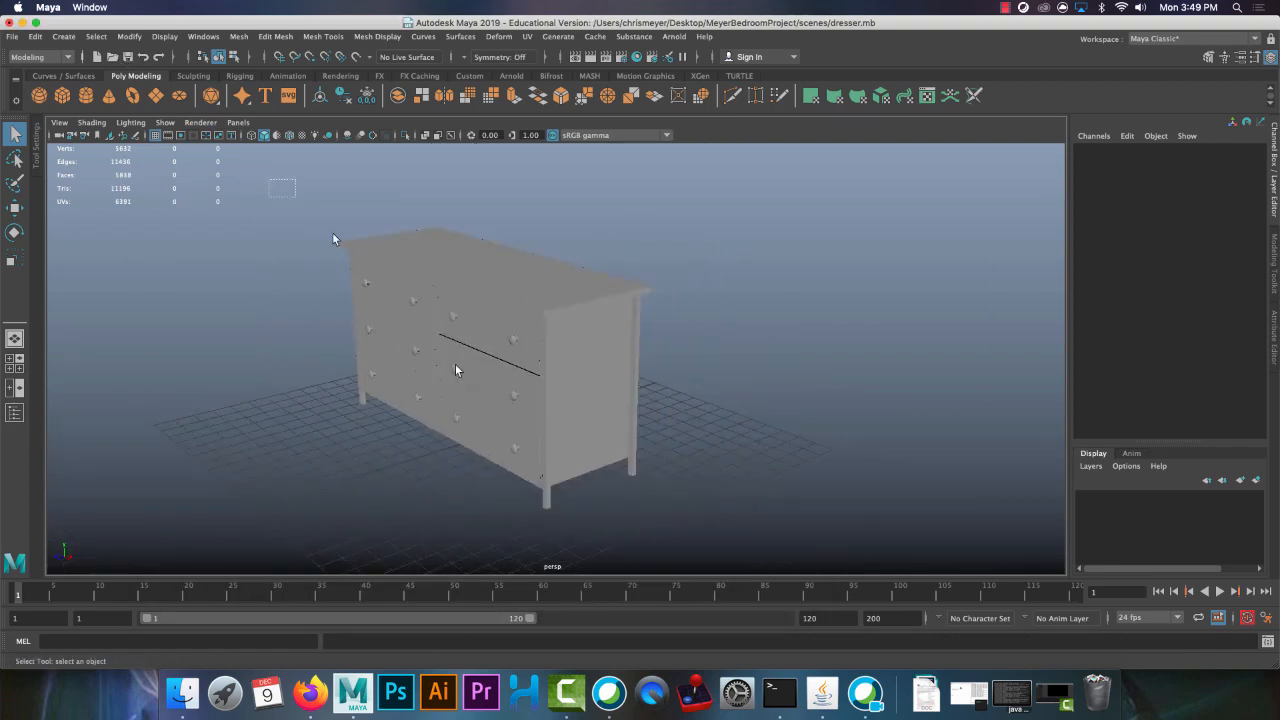
{"action": "left_click_drag", "start_coordinate": [334, 239], "coordinate": [1022, 399]}
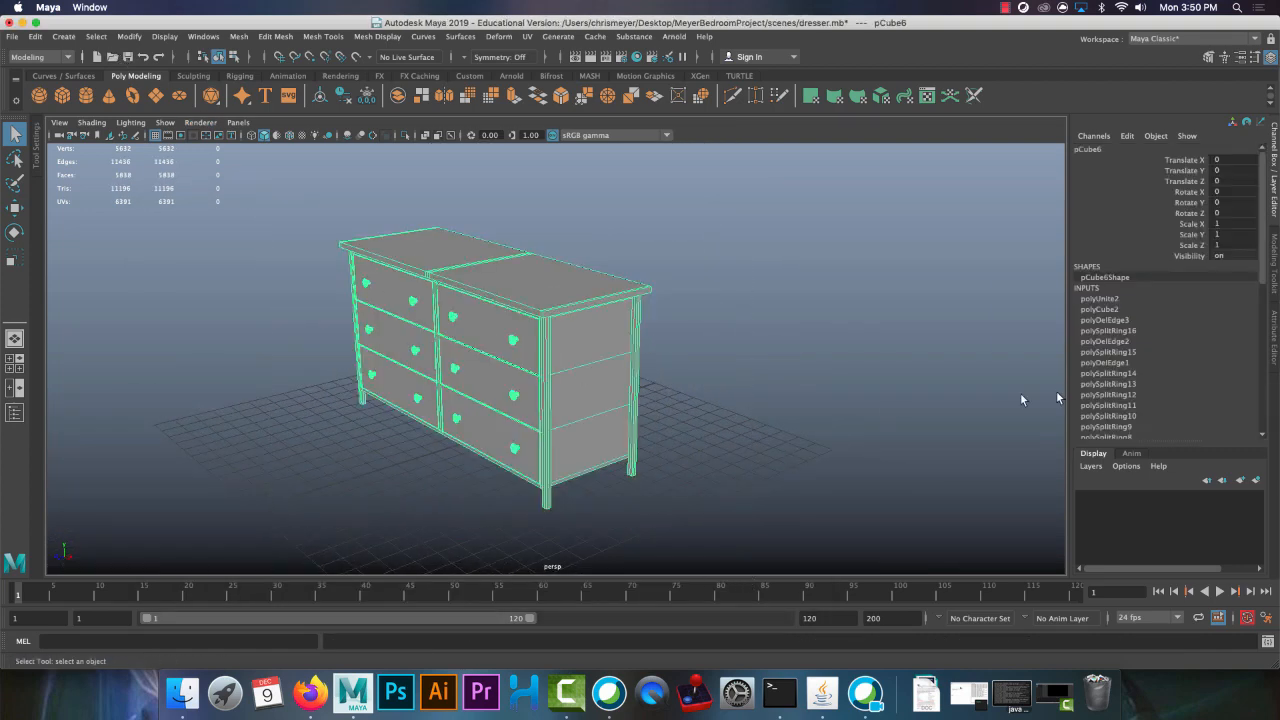
{"action": "left_click", "coordinate": [238, 36]}
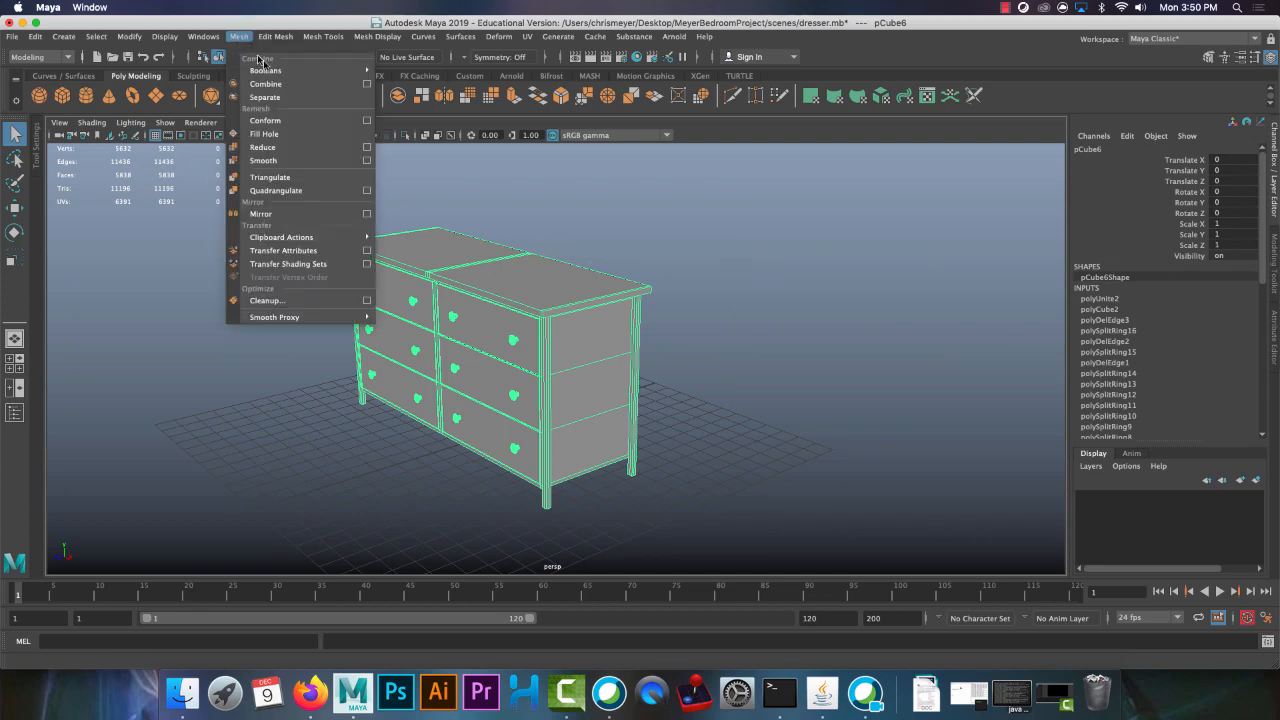
{"action": "left_click", "coordinate": [258, 89]}
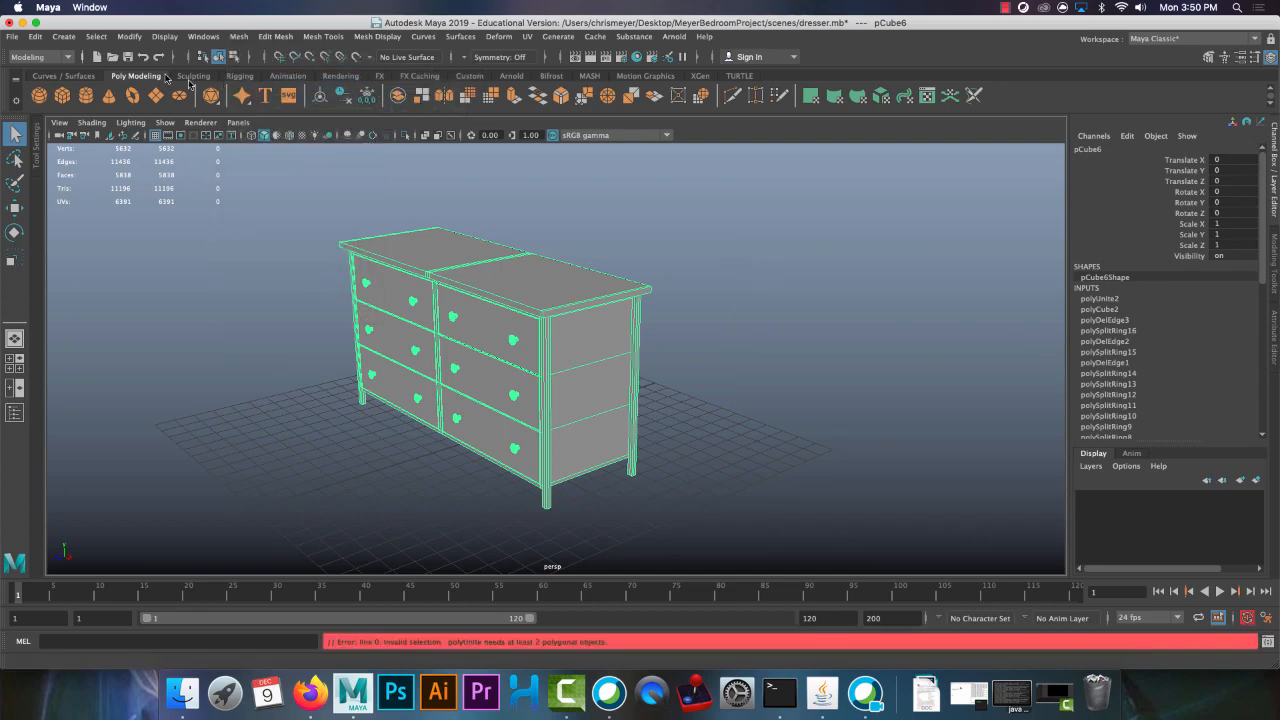
Delete the dresser's construction history
{"action": "left_click", "coordinate": [35, 36]}
{"action": "mouse_move", "coordinate": [120, 194]}
{"action": "left_click", "coordinate": [234, 205]}
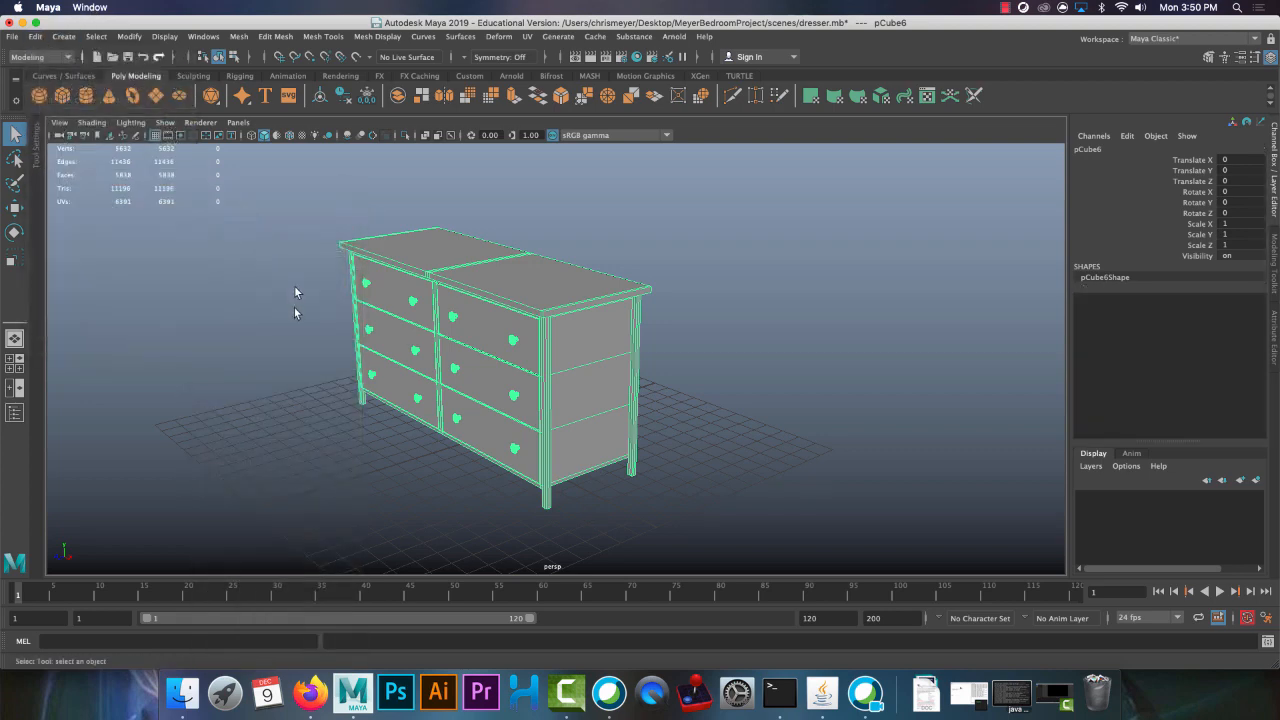
Save the dresser scene and open imac.mb from the scenes folder
{"action": "left_click_drag", "start_coordinate": [222, 358], "coordinate": [406, 357], "text": "alt"}
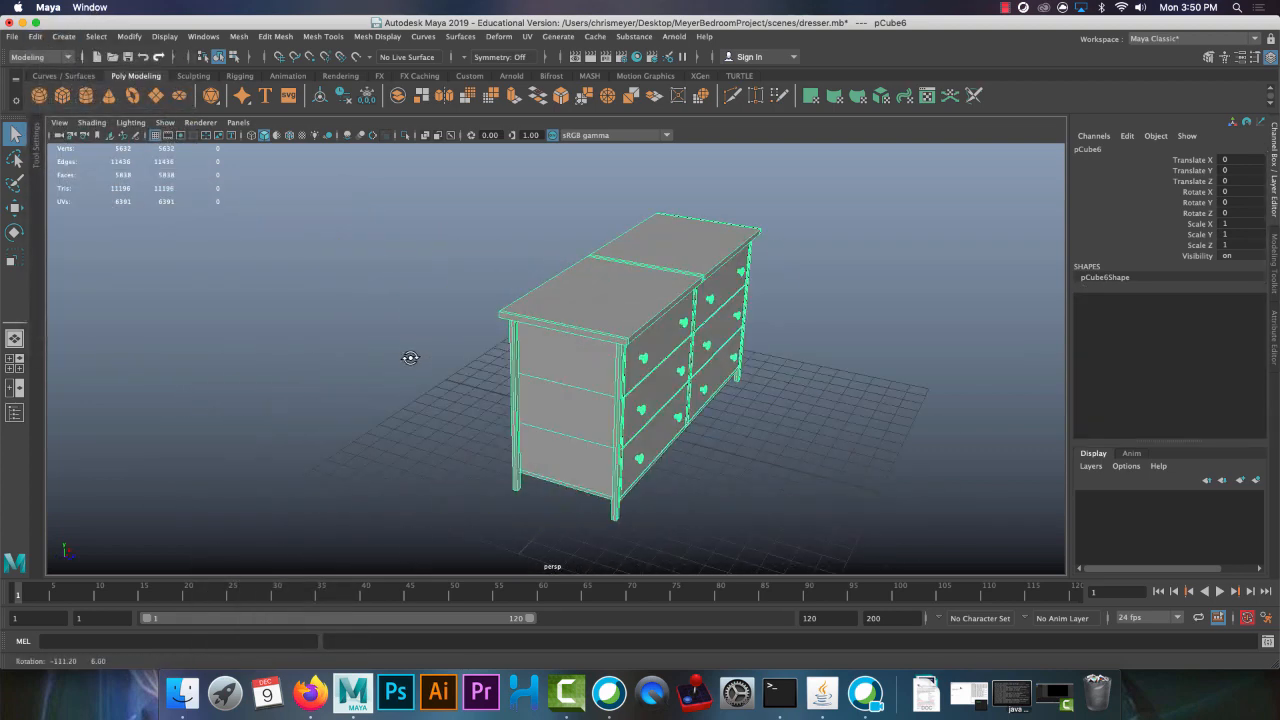
{"action": "left_click", "coordinate": [128, 57]}
{"action": "left_click", "coordinate": [112, 57]}
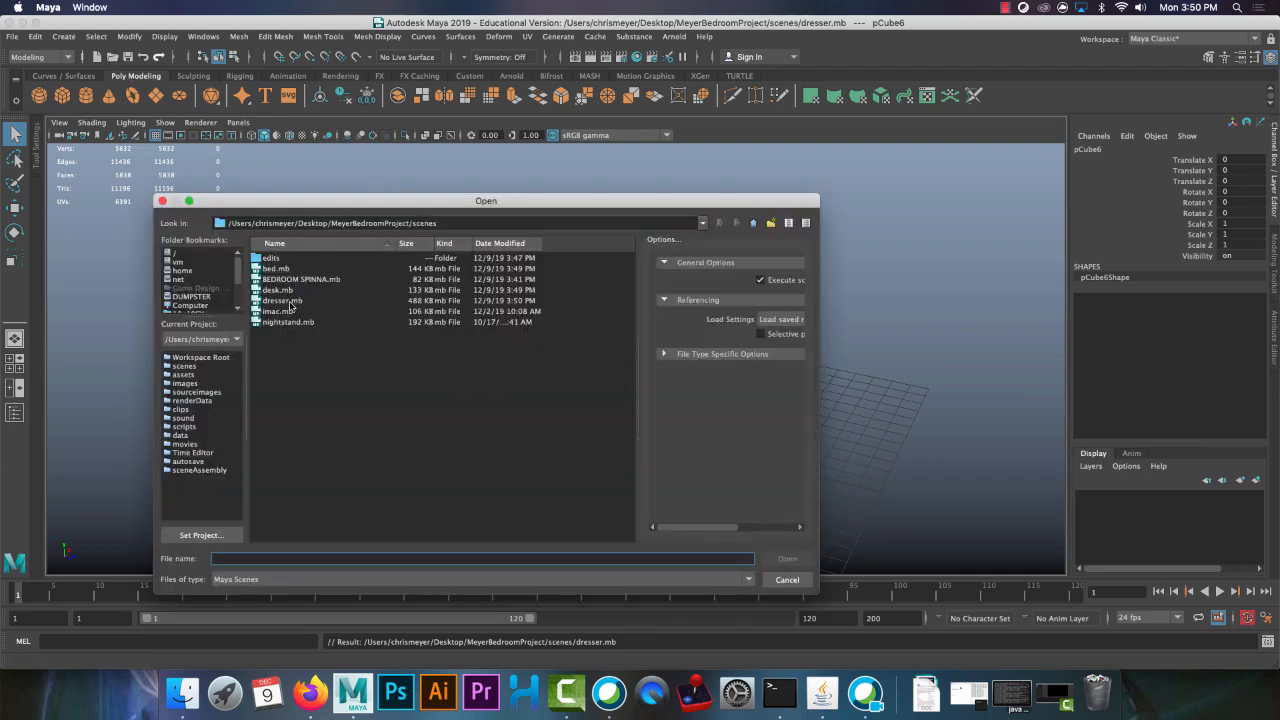
{"action": "double_click", "coordinate": [284, 315]}
Examine the iMac's screen and stand from several angles, with the screen mesh in face component mode
{"action": "scroll", "coordinate": [540, 312], "scroll_direction": "down", "scroll_amount": 5}
{"action": "left_click_drag", "start_coordinate": [540, 312], "coordinate": [462, 315], "text": "alt"}
{"action": "left_click", "coordinate": [688, 348]}
{"action": "left_click_drag", "start_coordinate": [684, 343], "coordinate": [800, 388], "text": "alt"}
{"action": "left_click", "coordinate": [399, 399]}
{"action": "left_click_drag", "start_coordinate": [401, 399], "coordinate": [355, 345], "text": "alt"}
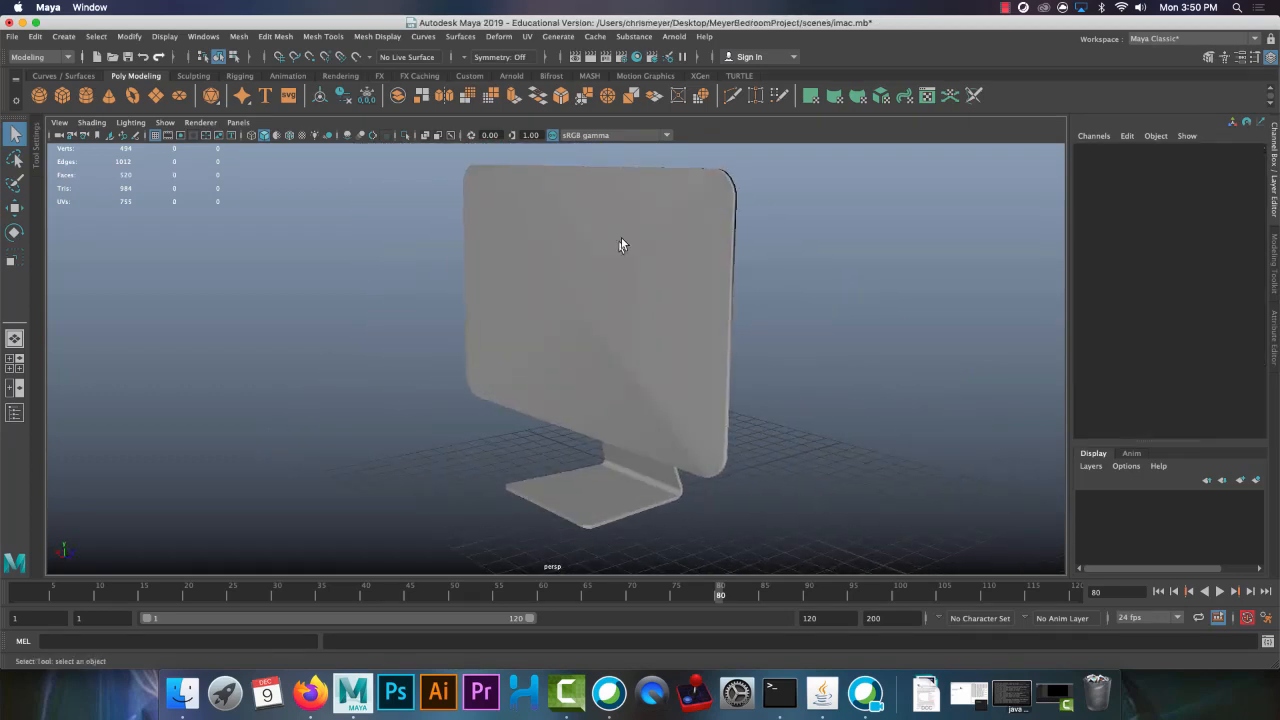
{"action": "left_click", "coordinate": [616, 236]}
{"action": "right_click_drag", "start_coordinate": [606, 237], "coordinate": [606, 266]}
{"action": "left_click_drag", "start_coordinate": [606, 266], "coordinate": [543, 251], "text": "alt"}
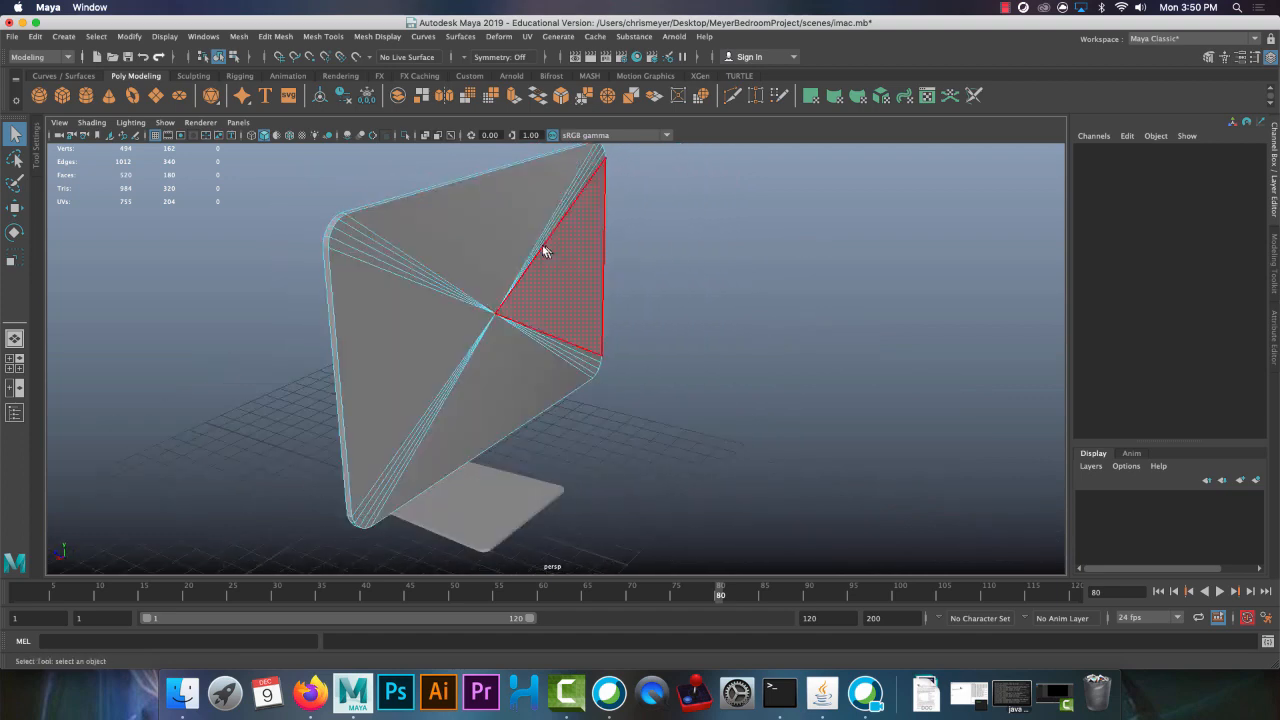
{"action": "right_click_drag", "start_coordinate": [452, 231], "coordinate": [452, 268]}
{"action": "left_click_drag", "start_coordinate": [452, 270], "coordinate": [580, 291], "text": "alt"}
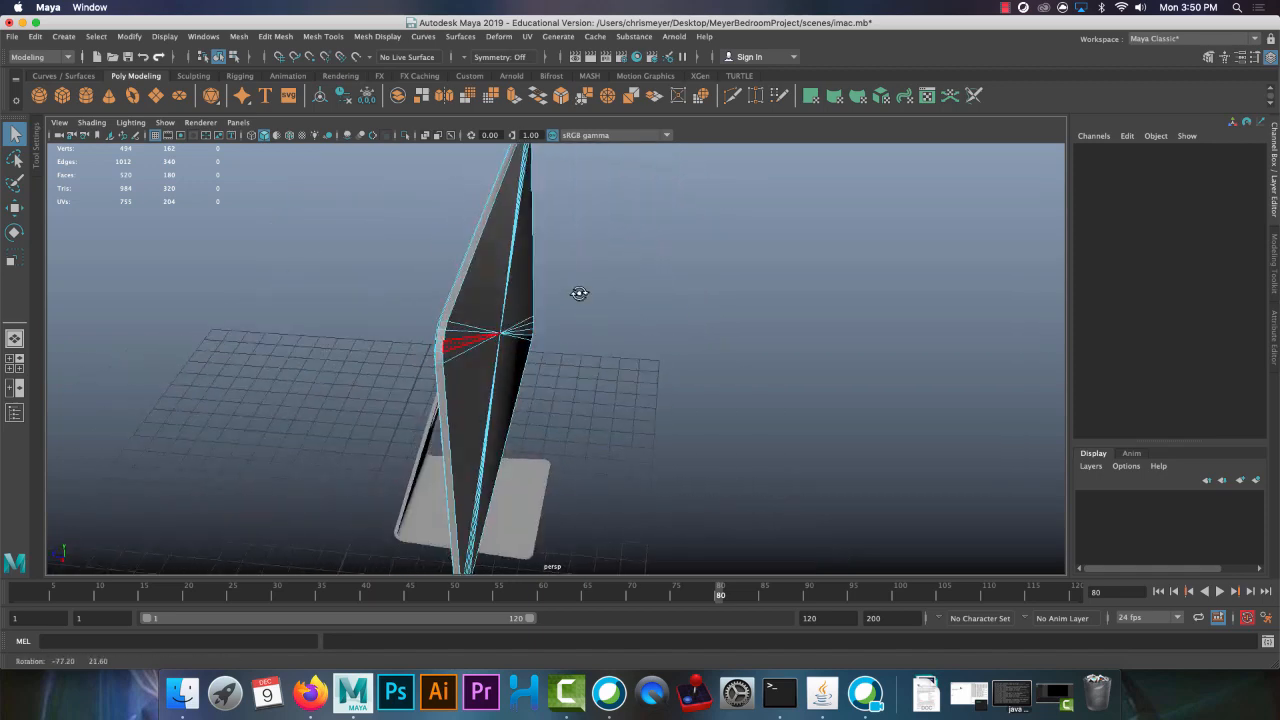
{"action": "right_click_drag", "start_coordinate": [455, 290], "coordinate": [550, 262]}
{"action": "left_click_drag", "start_coordinate": [694, 306], "coordinate": [562, 289], "text": "alt"}
{"action": "right_click_drag", "start_coordinate": [565, 270], "coordinate": [573, 306]}
{"action": "left_click_drag", "start_coordinate": [573, 306], "coordinate": [509, 252], "text": "alt"}
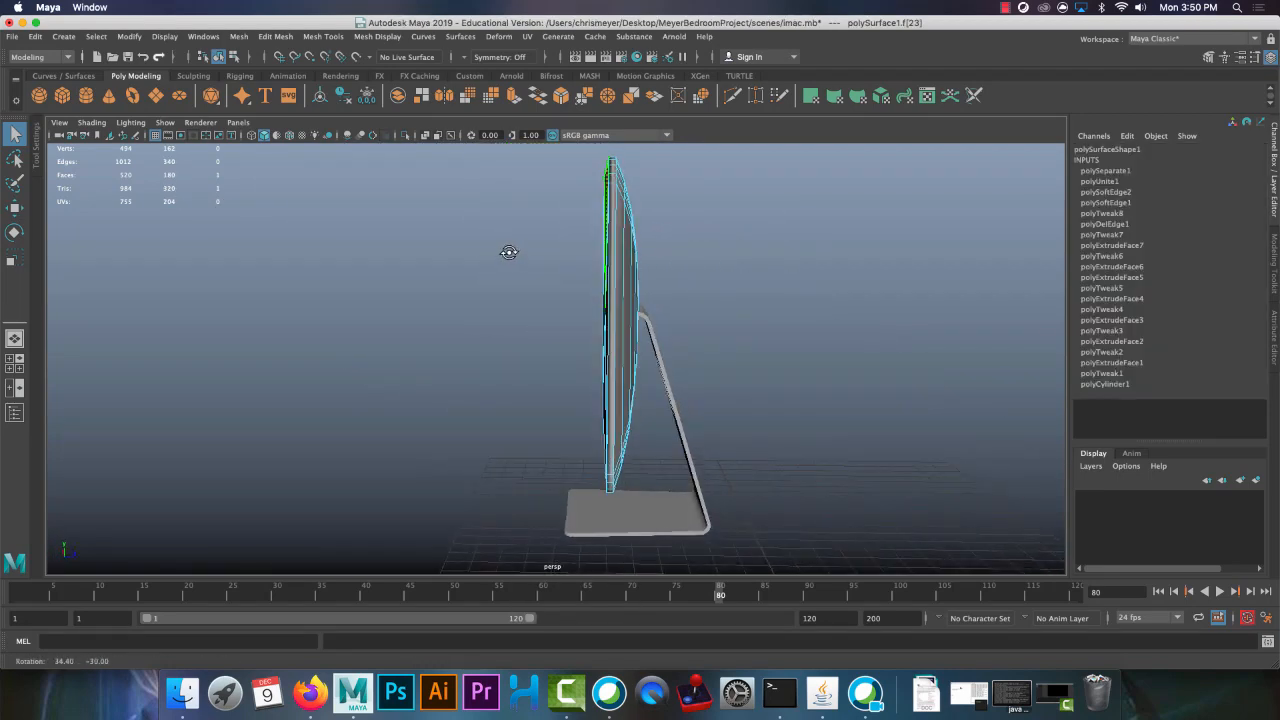
Select only the flat front faces of the iMac screen, using the side view to exclude the rim and back
{"action": "left_click_drag", "start_coordinate": [537, 190], "coordinate": [774, 428], "text": "alt"}
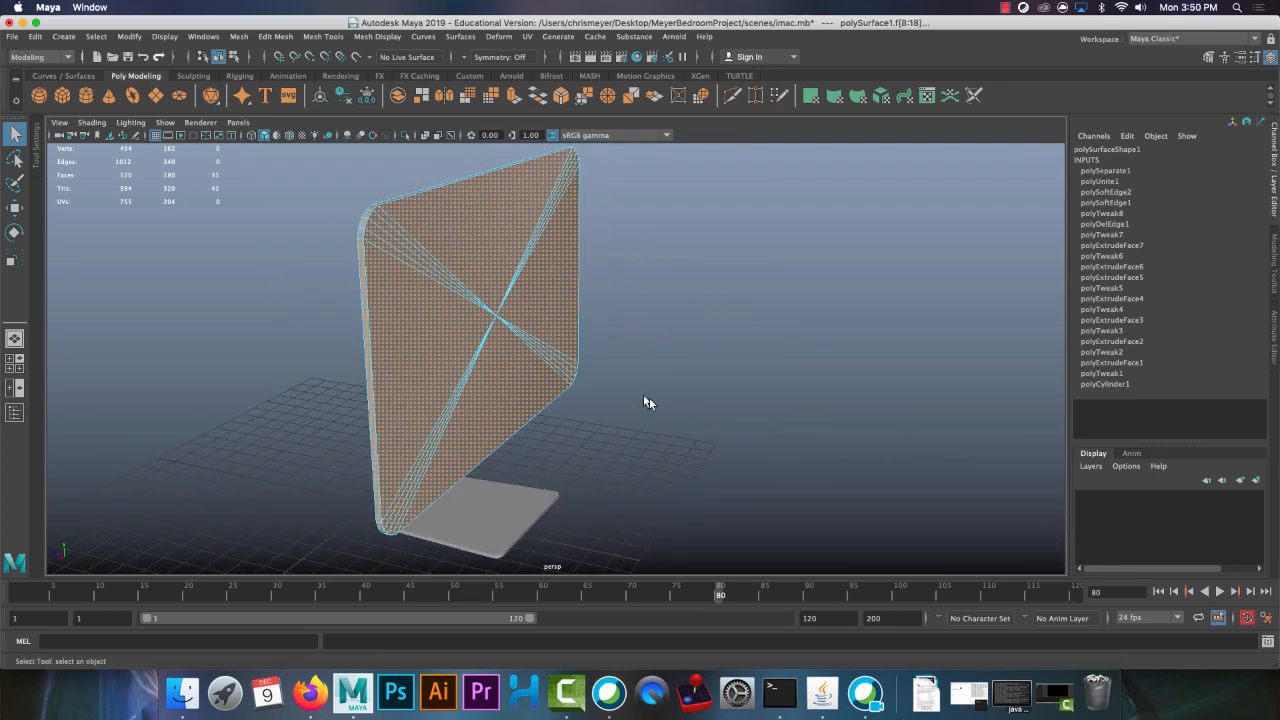
{"action": "left_click_drag", "start_coordinate": [649, 397], "coordinate": [634, 375], "text": "alt"}
{"action": "left_click", "coordinate": [634, 375]}
{"action": "key", "text": "space"}
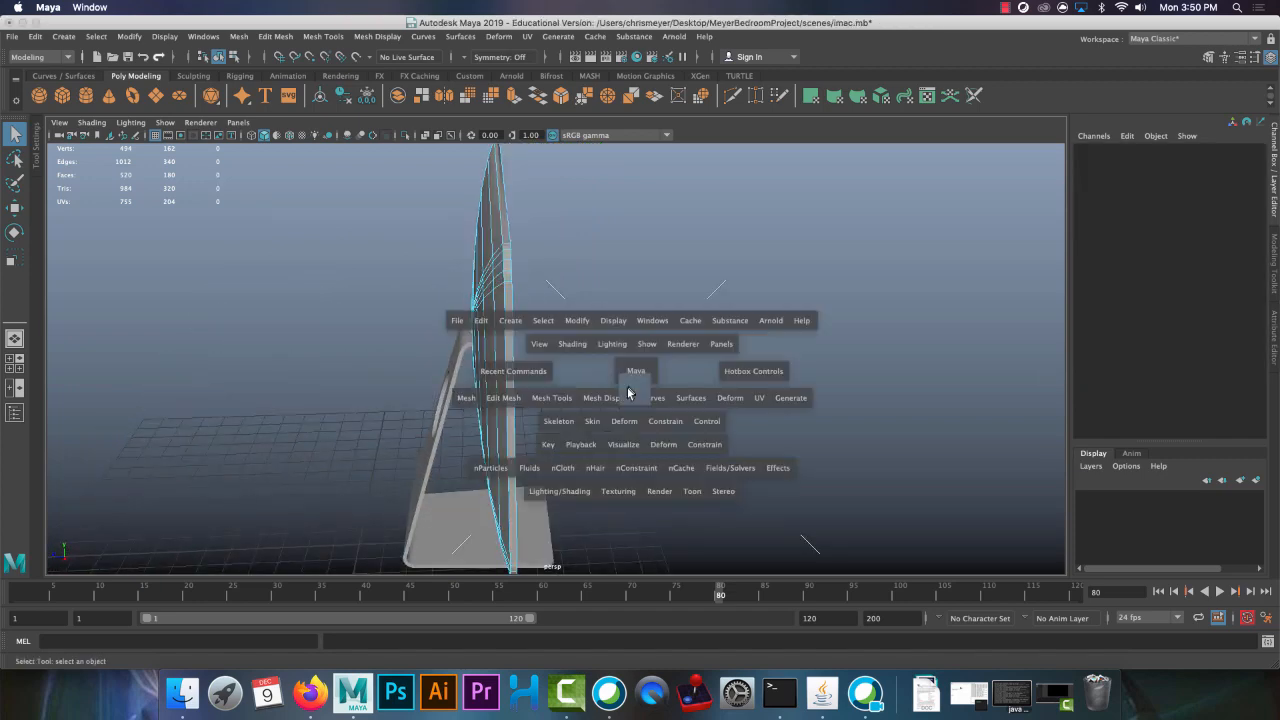
{"action": "key", "text": "space"}
{"action": "middle_click_drag", "start_coordinate": [652, 272], "coordinate": [616, 457], "text": "alt"}
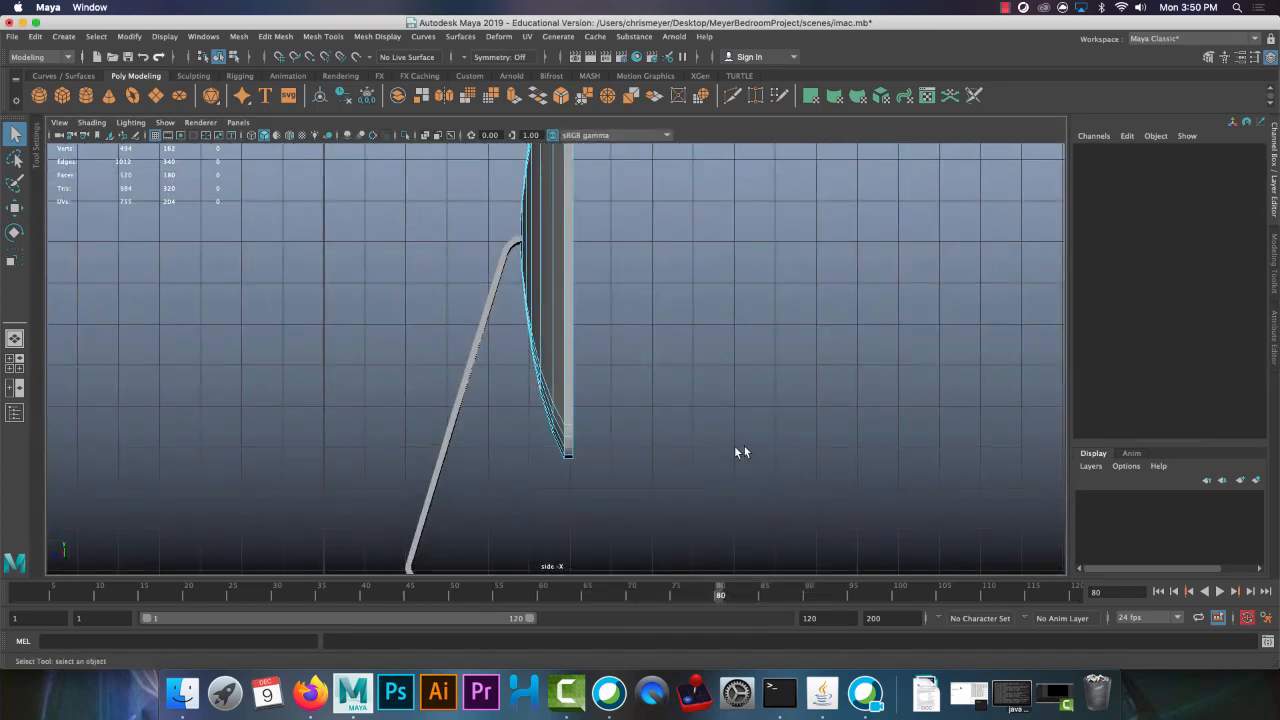
{"action": "middle_click_drag", "start_coordinate": [716, 377], "coordinate": [697, 449], "text": "alt"}
{"action": "scroll", "coordinate": [671, 334], "scroll_direction": "down", "scroll_amount": 1}
{"action": "scroll", "coordinate": [669, 332], "scroll_direction": "down", "scroll_amount": 2}
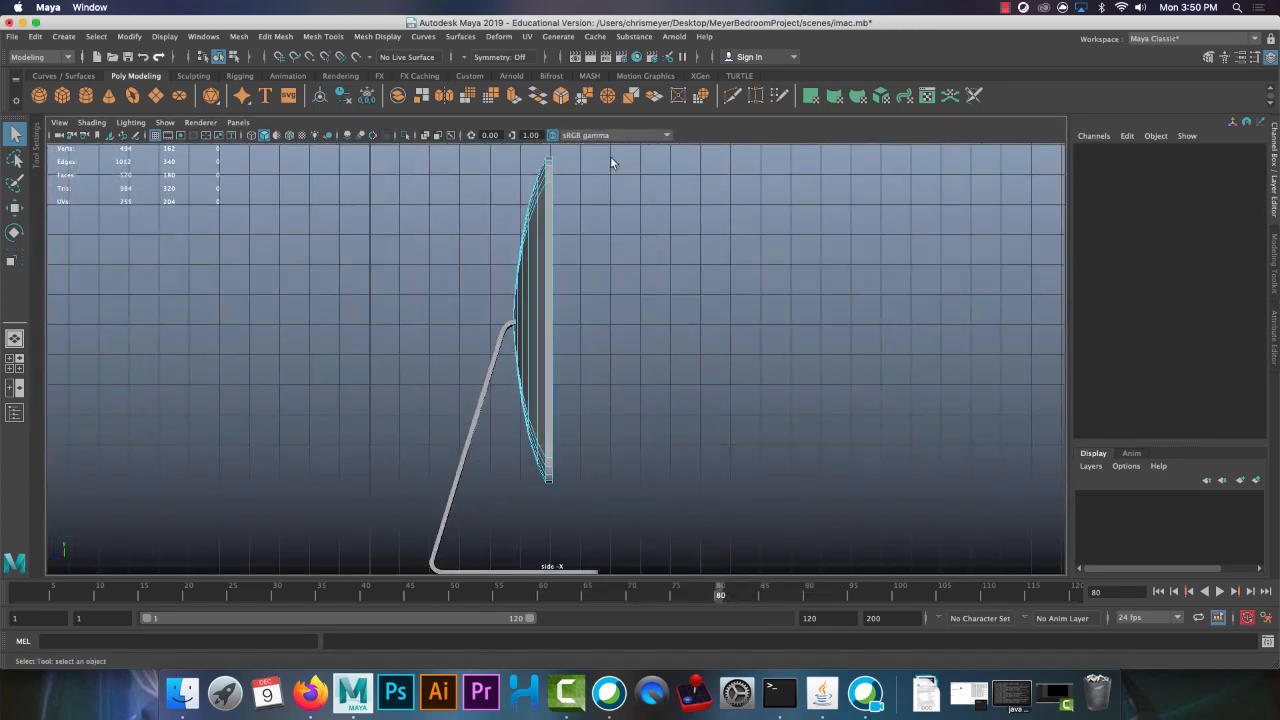
{"action": "left_click_drag", "start_coordinate": [548, 535], "coordinate": [548, 535]}
{"action": "left_click_drag", "start_coordinate": [438, 157], "coordinate": [545, 659]}
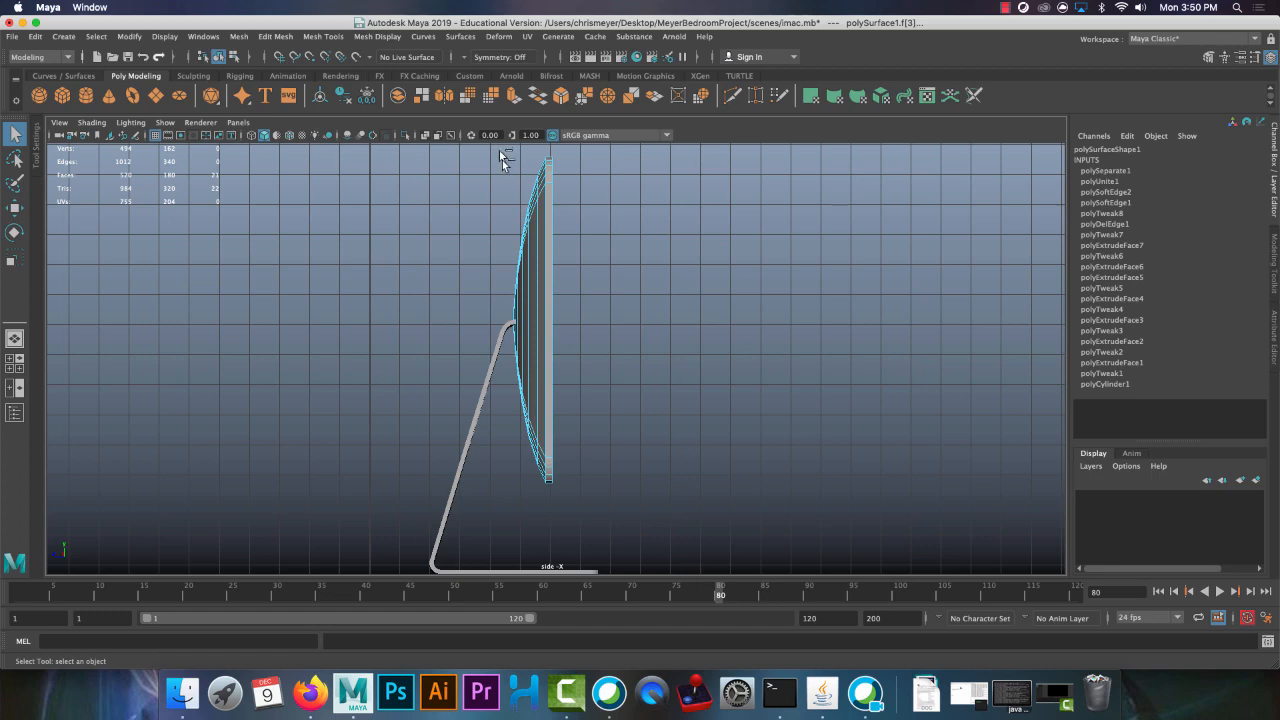
{"action": "left_click_drag", "start_coordinate": [548, 365], "coordinate": [556, 360]}
Scale the selected front screen faces along their depth axis in the perspective view to flatten them
{"action": "key", "text": "space"}
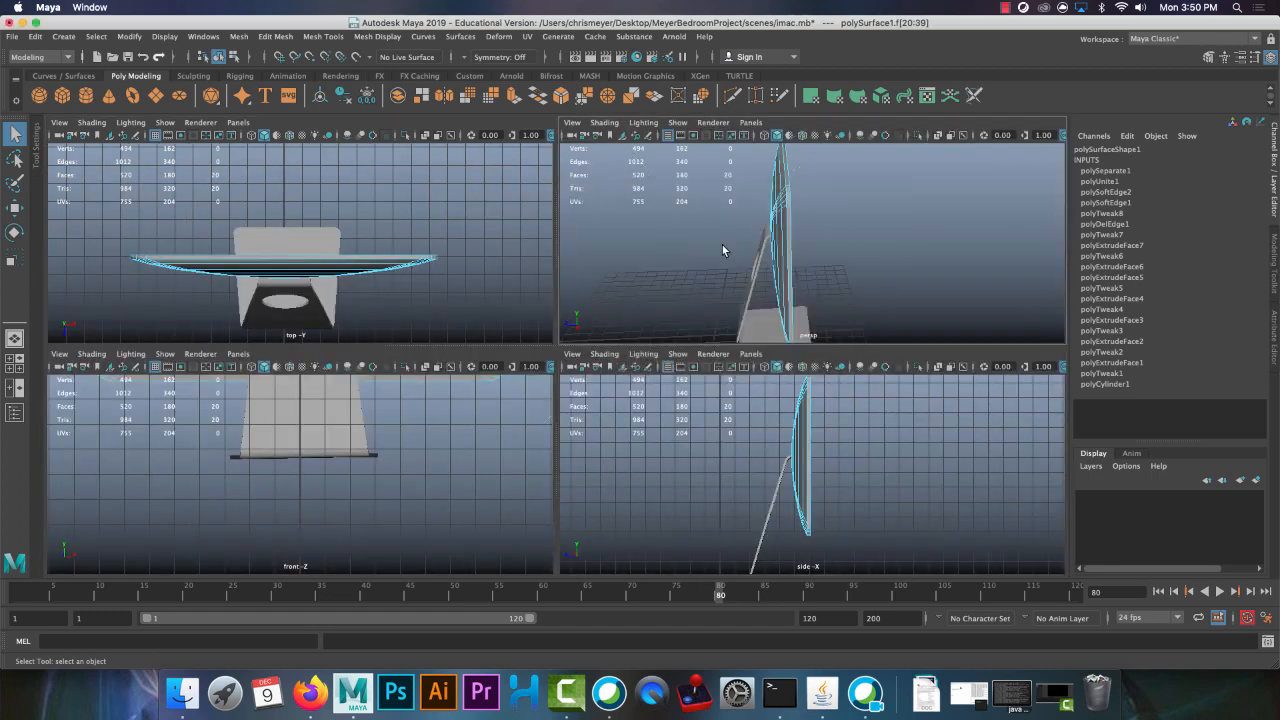
{"action": "key", "text": "space"}
{"action": "left_click_drag", "start_coordinate": [722, 245], "coordinate": [712, 284], "text": "alt"}
{"action": "key", "text": "r"}
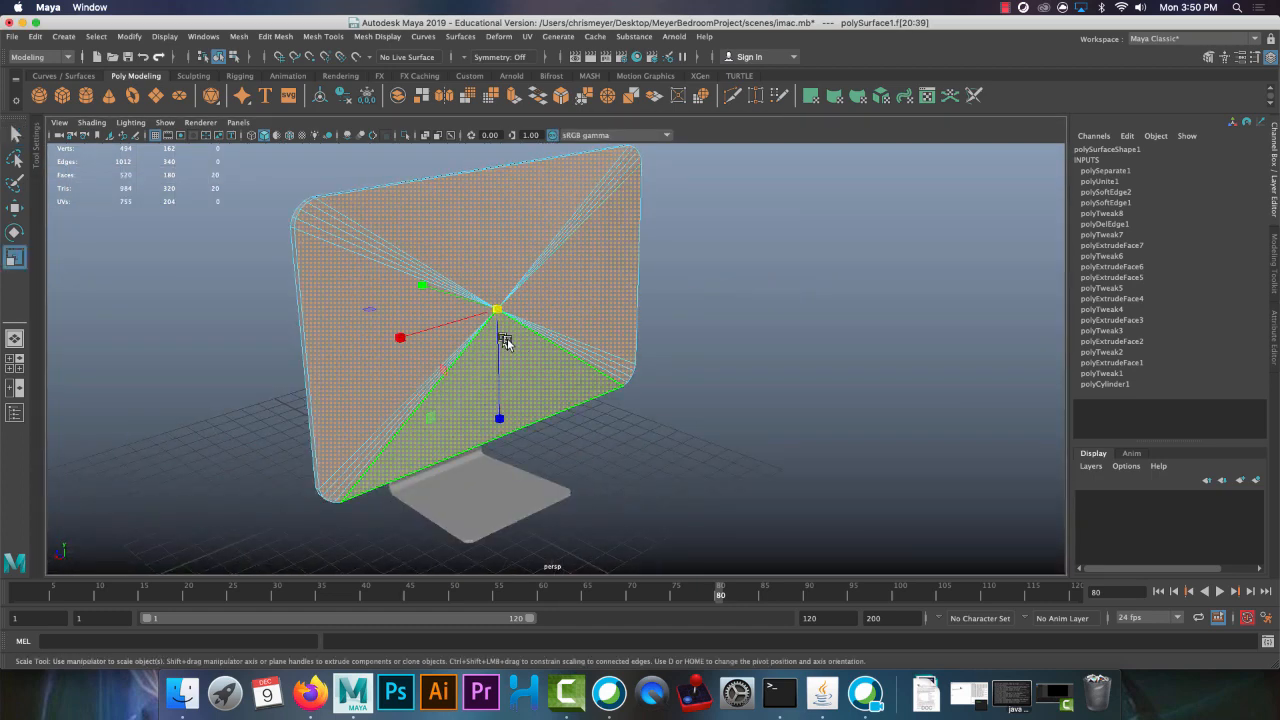
{"action": "left_click_drag", "start_coordinate": [507, 338], "coordinate": [402, 309], "text": "alt"}
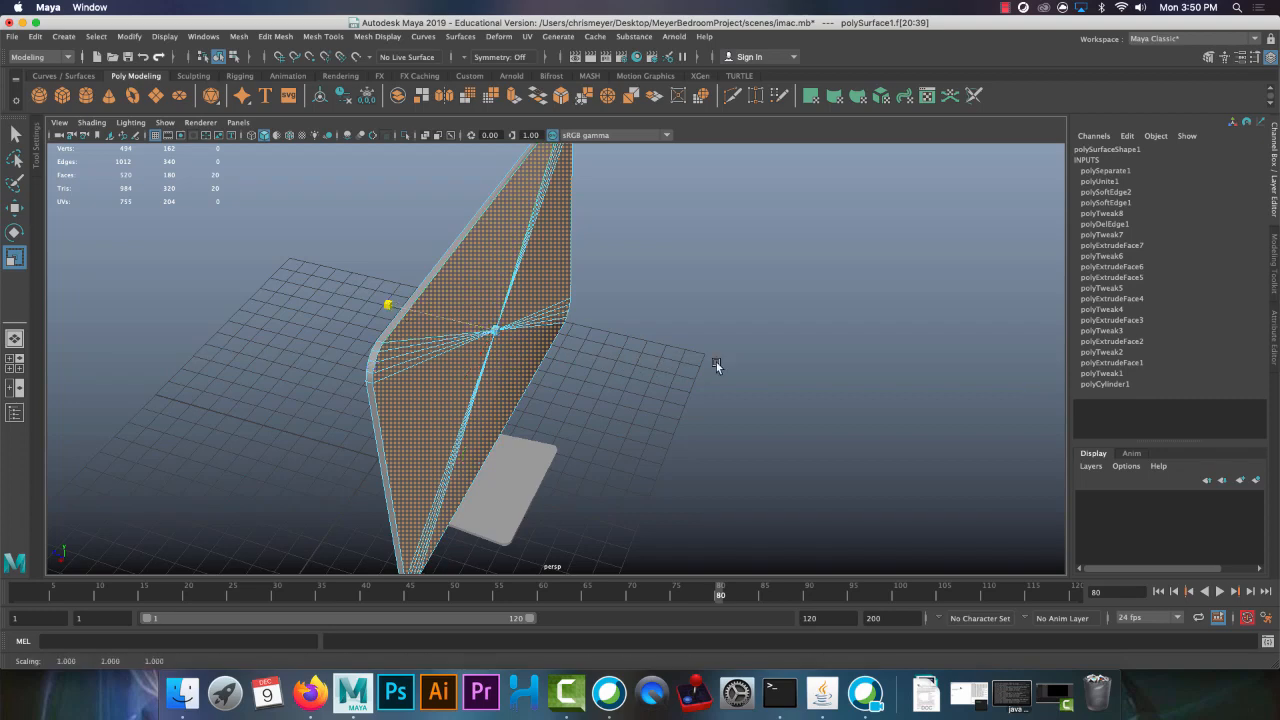
{"action": "right_click_drag", "start_coordinate": [452, 251], "coordinate": [560, 234]}
Harden the edge loop around the border of the screen's front face and return the mesh to object mode
{"action": "left_click", "coordinate": [806, 351]}
{"action": "left_click_drag", "start_coordinate": [806, 351], "coordinate": [606, 289], "text": "alt"}
{"action": "left_click", "coordinate": [630, 290]}
{"action": "right_click_drag", "start_coordinate": [652, 291], "coordinate": [662, 283]}
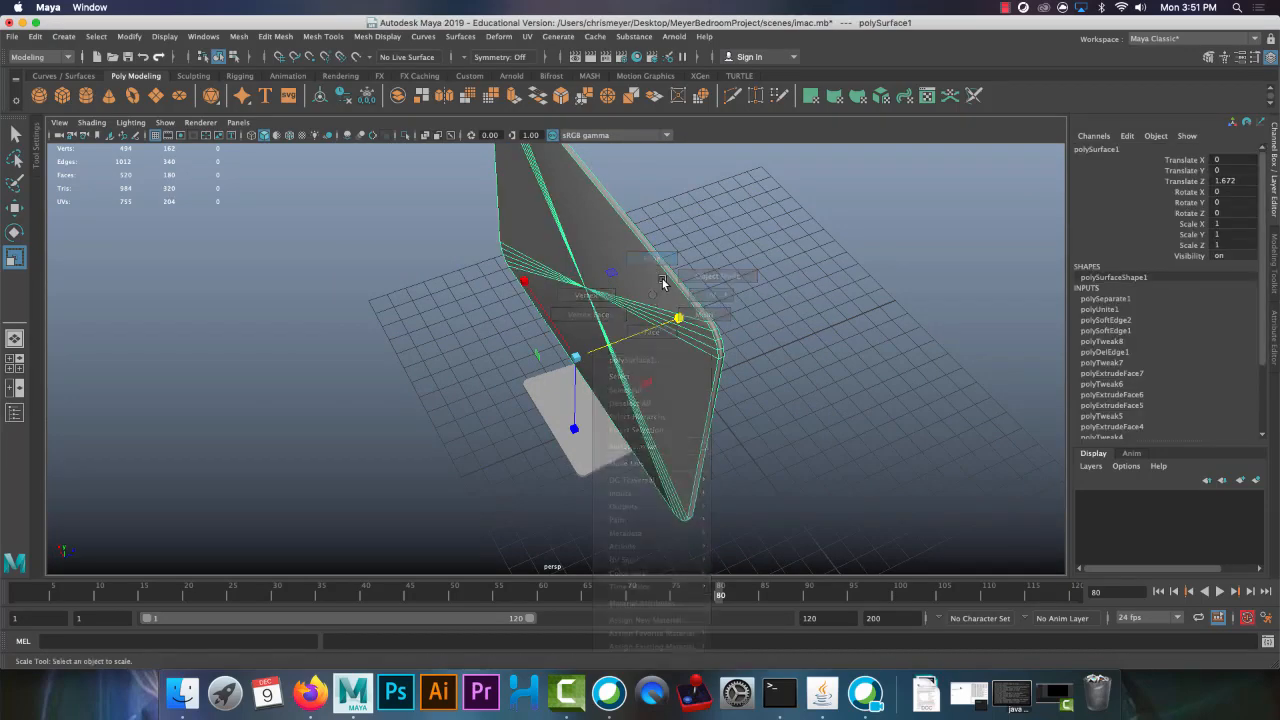
{"action": "double_click", "coordinate": [666, 277]}
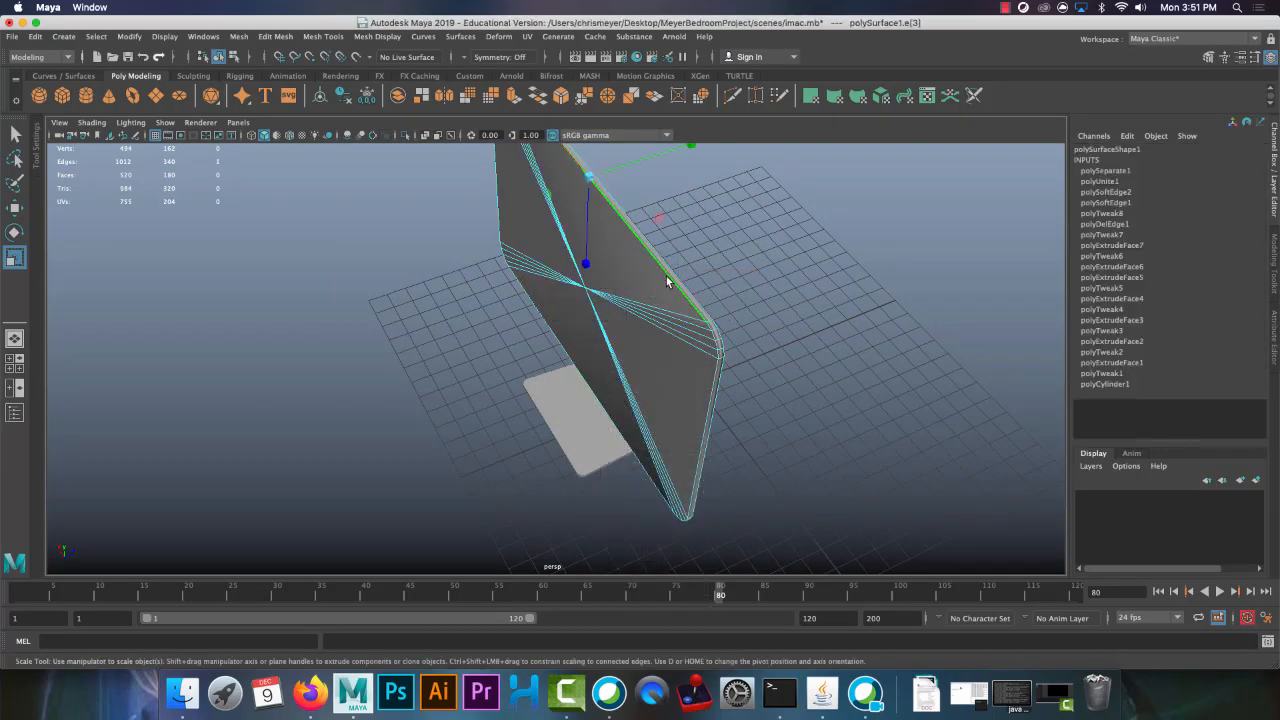
{"action": "left_click", "coordinate": [390, 37]}
{"action": "left_click", "coordinate": [405, 140]}
{"action": "right_click_drag", "start_coordinate": [570, 241], "coordinate": [620, 235]}
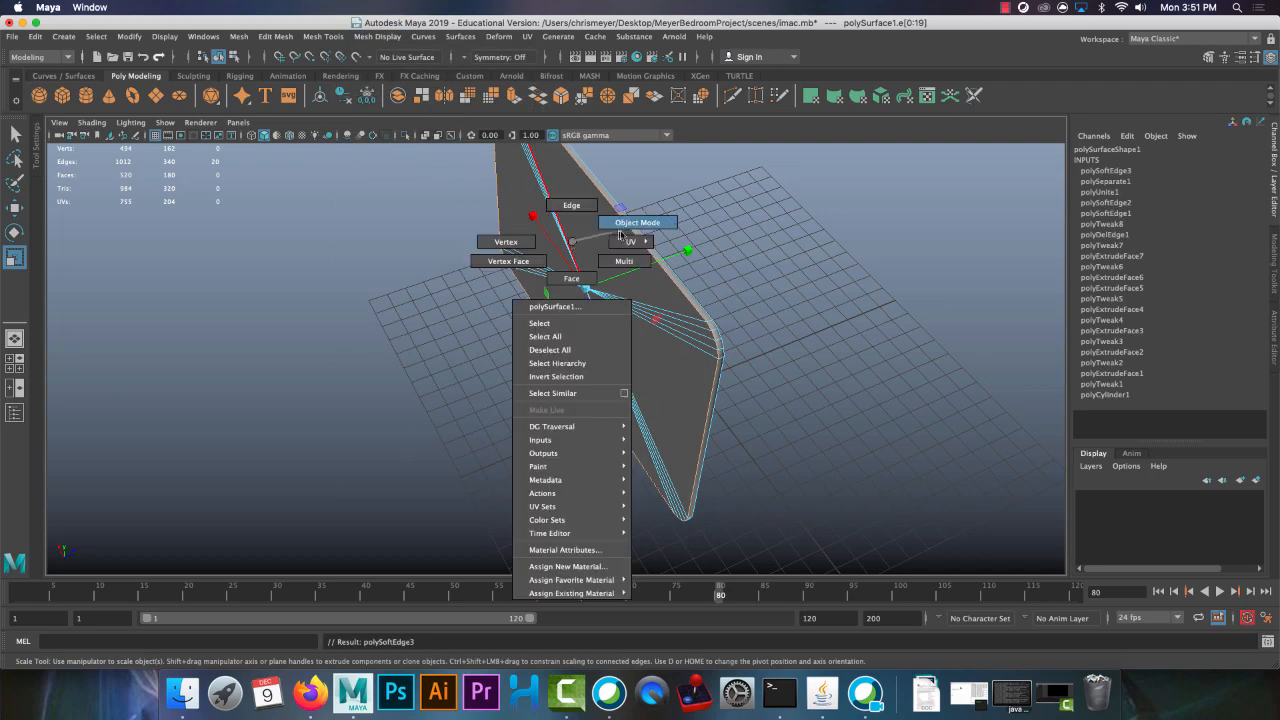
{"action": "right_click_drag", "start_coordinate": [713, 222], "coordinate": [714, 222]}
{"action": "left_click_drag", "start_coordinate": [714, 222], "coordinate": [445, 341], "text": "alt"}
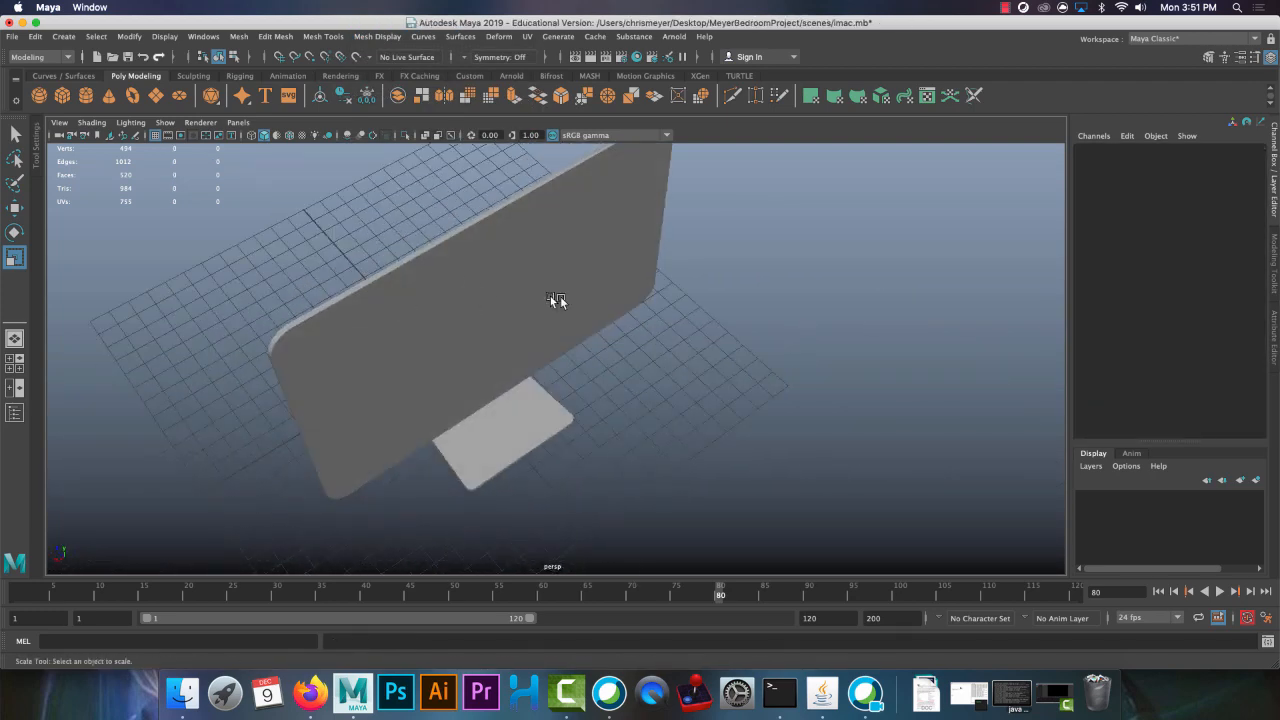
Combine the iMac's screen and stand into a single mesh
{"action": "left_click_drag", "start_coordinate": [557, 300], "coordinate": [523, 280], "text": "alt"}
{"action": "left_click", "coordinate": [523, 280]}
{"action": "mouse_move", "coordinate": [637, 418]}
{"action": "left_mouse_down", "text": "alt"}
{"action": "mouse_move", "coordinate": [557, 364]}
{"action": "mouse_move", "coordinate": [645, 430]}
{"action": "left_mouse_up", "text": "alt"}
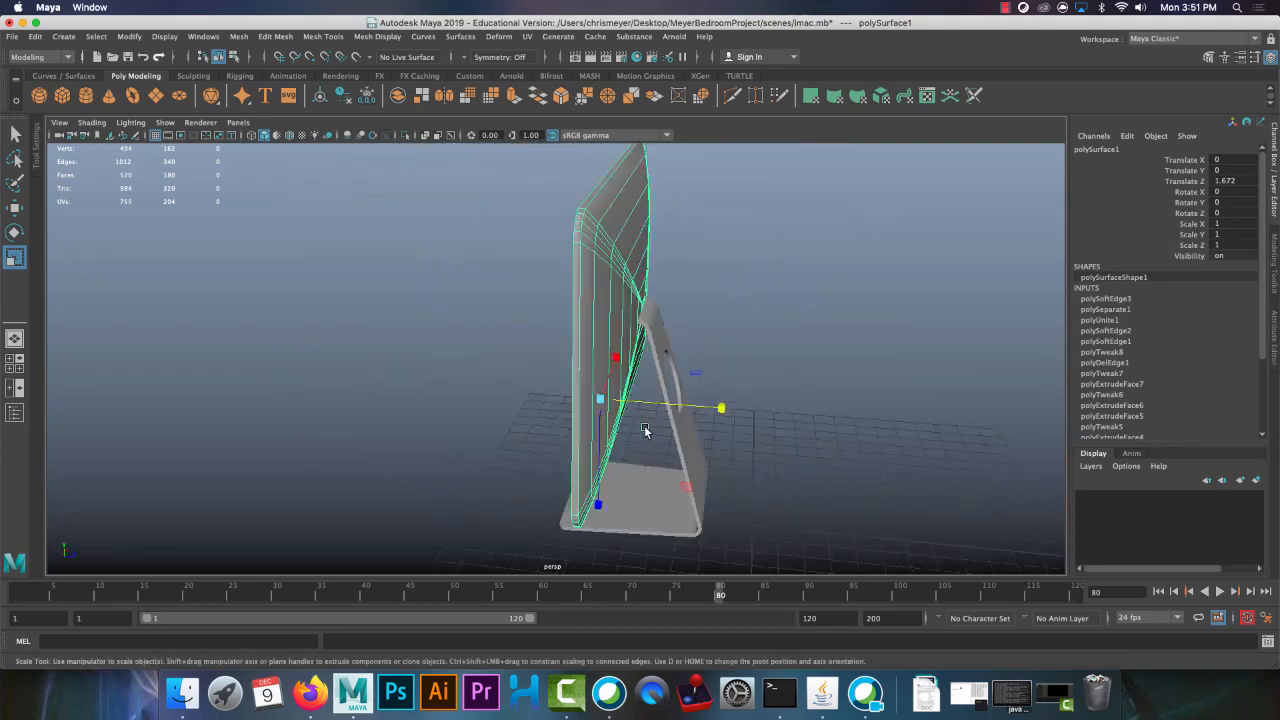
{"action": "left_click", "coordinate": [701, 445], "text": "shift"}
{"action": "left_click", "coordinate": [704, 446], "text": "shift"}
{"action": "left_click", "coordinate": [793, 237]}
{"action": "left_click_drag", "start_coordinate": [794, 237], "coordinate": [320, 465]}
{"action": "left_click", "coordinate": [240, 37]}
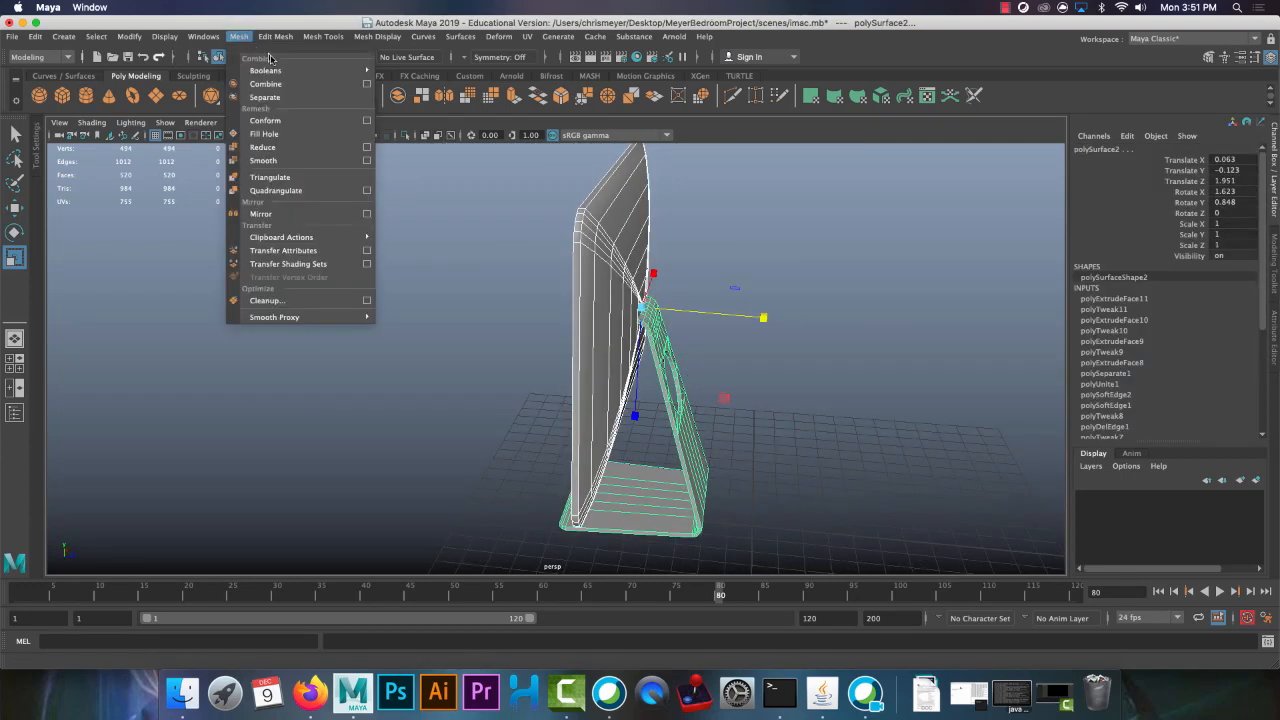
{"action": "left_click", "coordinate": [272, 85]}
Delete the combined iMac's construction history and save the iMac scene
{"action": "left_click", "coordinate": [35, 37]}
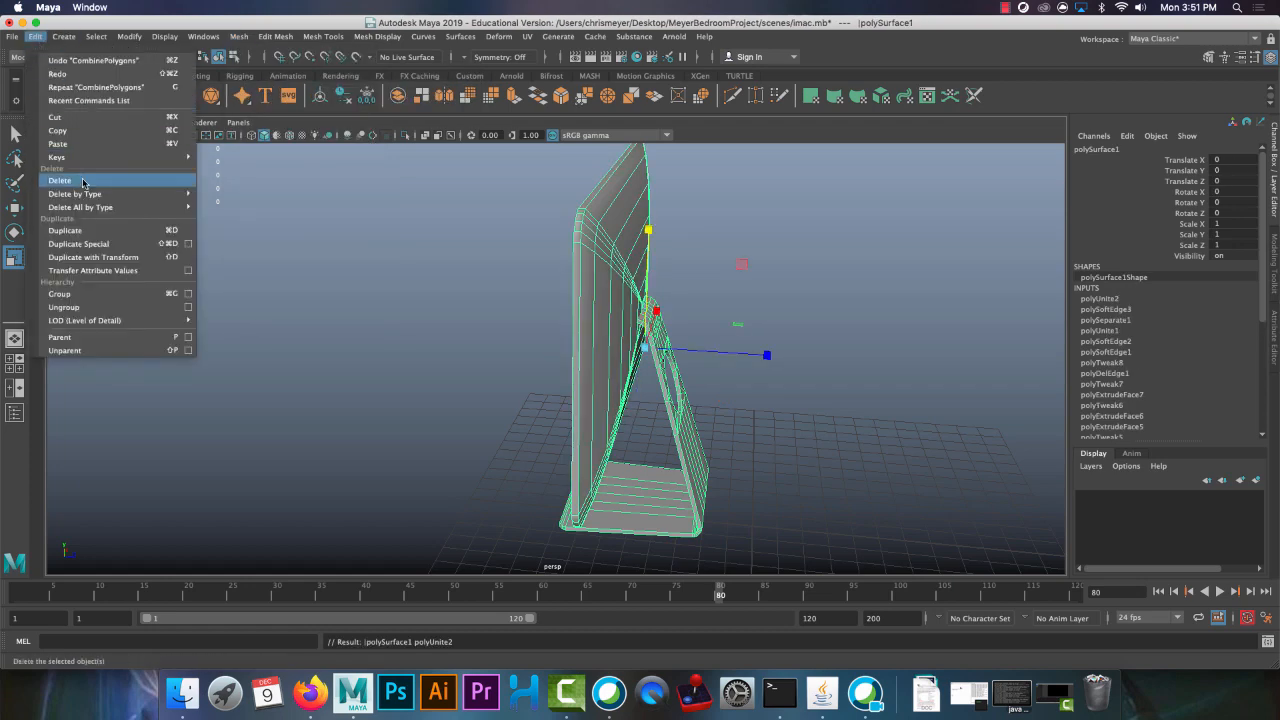
{"action": "mouse_move", "coordinate": [104, 199]}
{"action": "left_click", "coordinate": [294, 208]}
{"action": "left_click_drag", "start_coordinate": [337, 266], "coordinate": [694, 297], "text": "alt"}
{"action": "left_click", "coordinate": [694, 297]}
{"action": "key", "text": "ctrl+s"}
{"action": "key", "text": "q"}
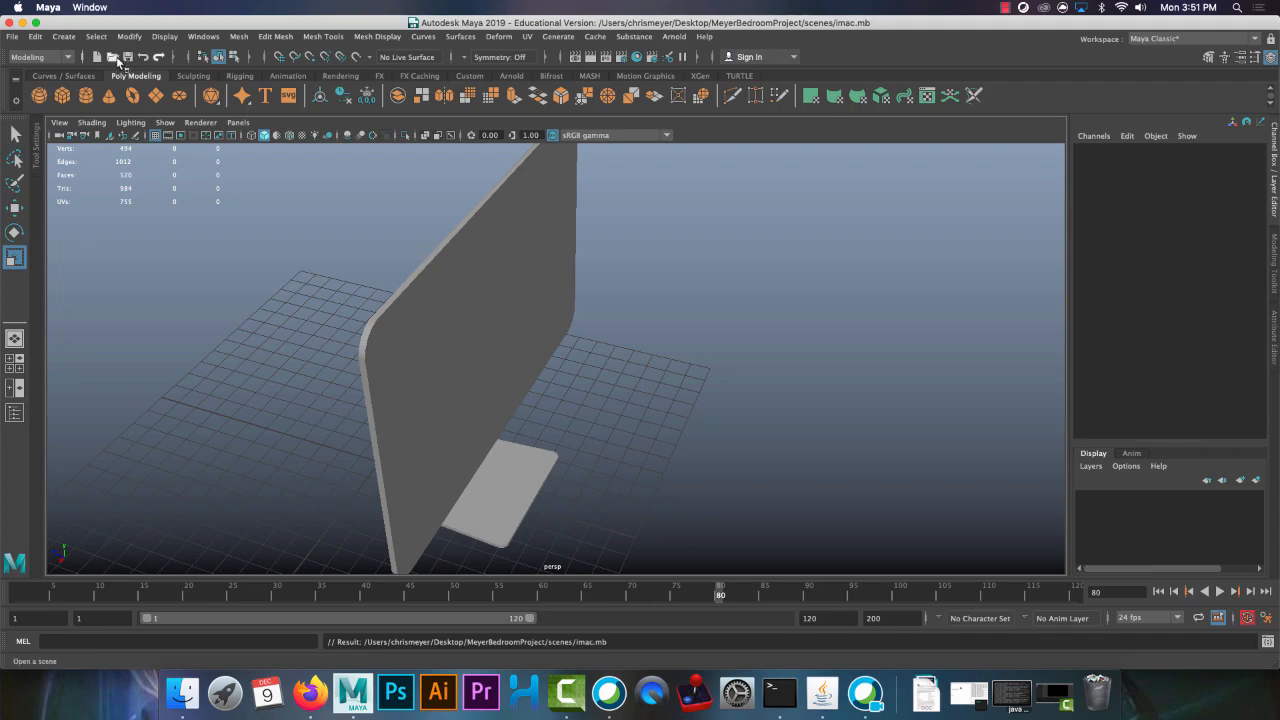
Open nightstand.mb from the scenes folder and combine all parts of the nightstand into a single mesh
{"action": "left_click", "coordinate": [113, 57]}
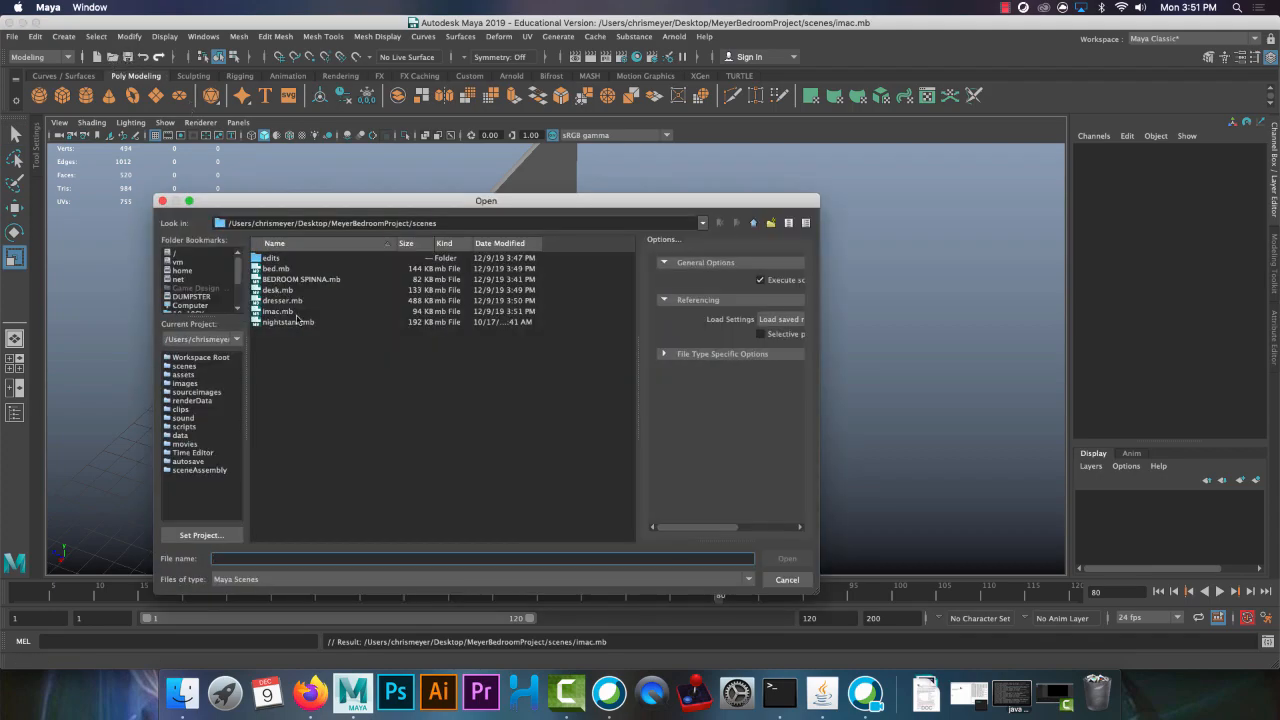
{"action": "double_click", "coordinate": [290, 321]}
{"action": "left_click_drag", "start_coordinate": [616, 347], "coordinate": [724, 400], "text": "alt"}
{"action": "left_click_drag", "start_coordinate": [737, 522], "coordinate": [346, 175]}
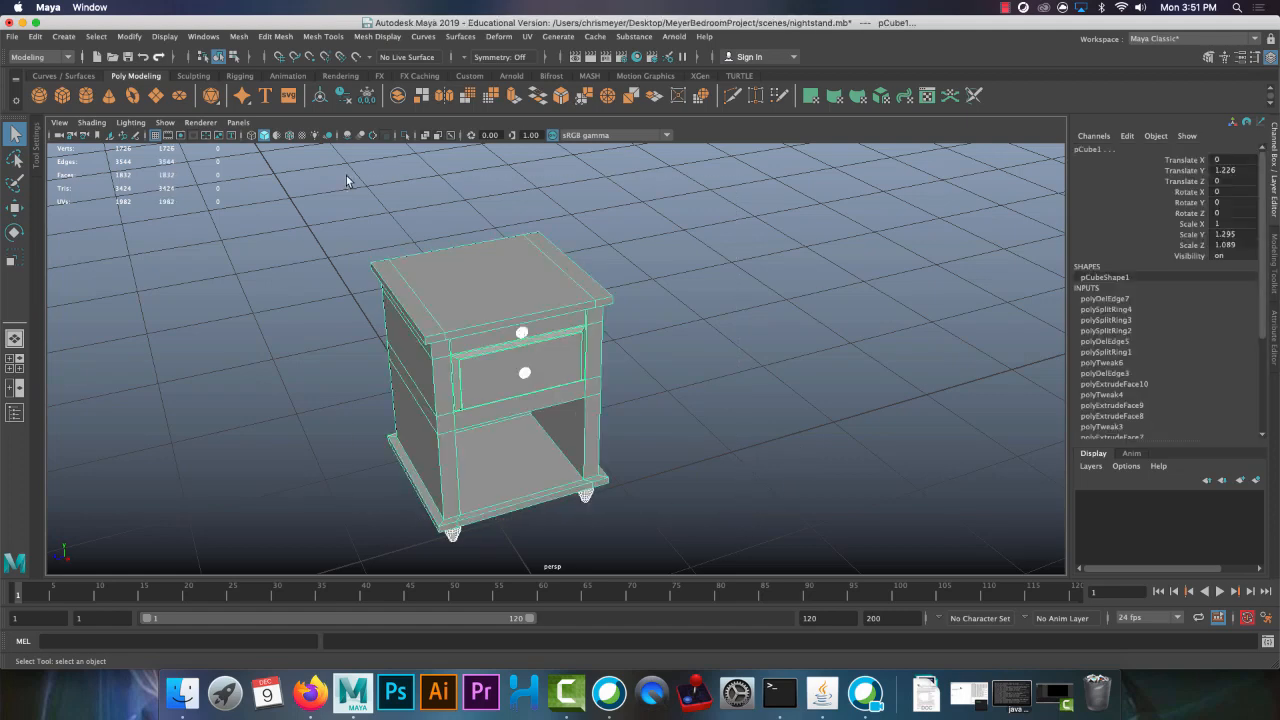
{"action": "mouse_move", "coordinate": [640, 363]}
{"action": "left_mouse_down", "text": "alt"}
{"action": "mouse_move", "coordinate": [655, 276]}
{"action": "mouse_move", "coordinate": [700, 357]}
{"action": "mouse_move", "coordinate": [650, 362]}
{"action": "left_mouse_up", "text": "alt"}
{"action": "left_click", "coordinate": [237, 37]}
{"action": "left_click", "coordinate": [282, 90]}
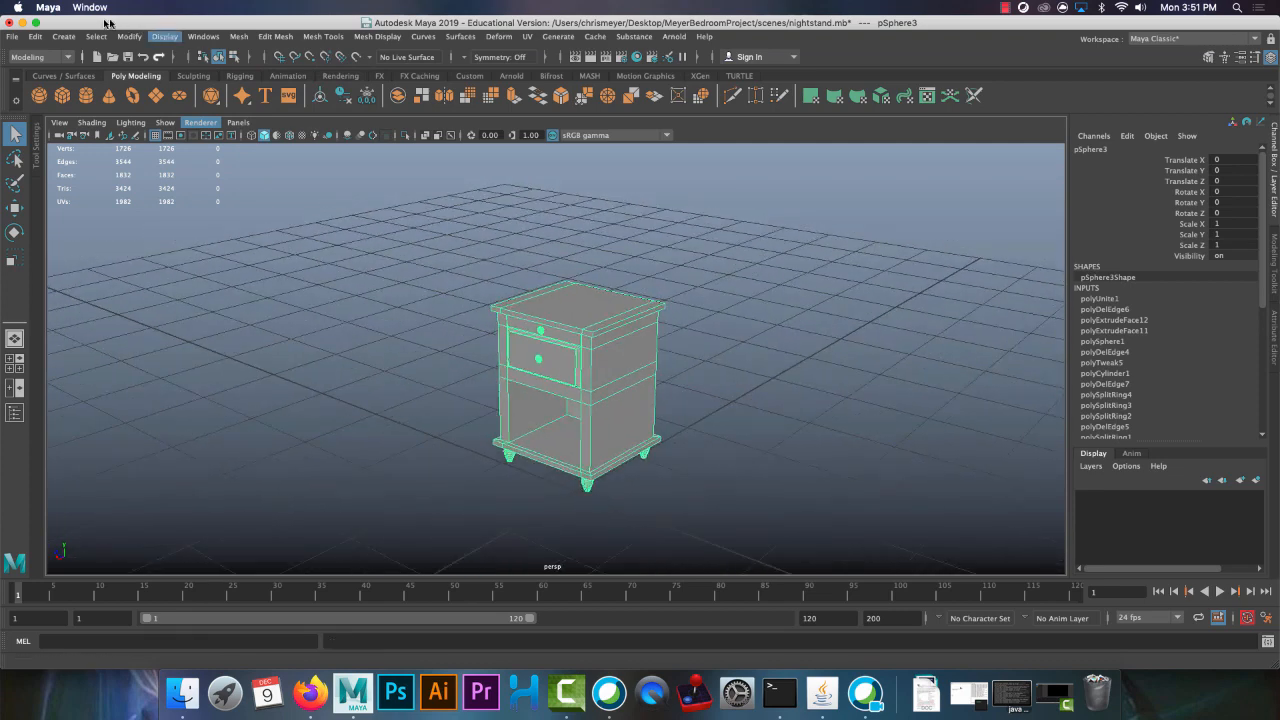
Delete the combined nightstand's construction history and save the nightstand scene
{"action": "left_click", "coordinate": [35, 36]}
{"action": "mouse_move", "coordinate": [176, 195]}
{"action": "left_click", "coordinate": [276, 208]}
{"action": "left_click_drag", "start_coordinate": [393, 262], "coordinate": [456, 249], "text": "alt"}
{"action": "left_click", "coordinate": [123, 58]}
Open BEDROOM SPINNA.mb from the scenes folder and look around the empty room
{"action": "left_click", "coordinate": [113, 58]}
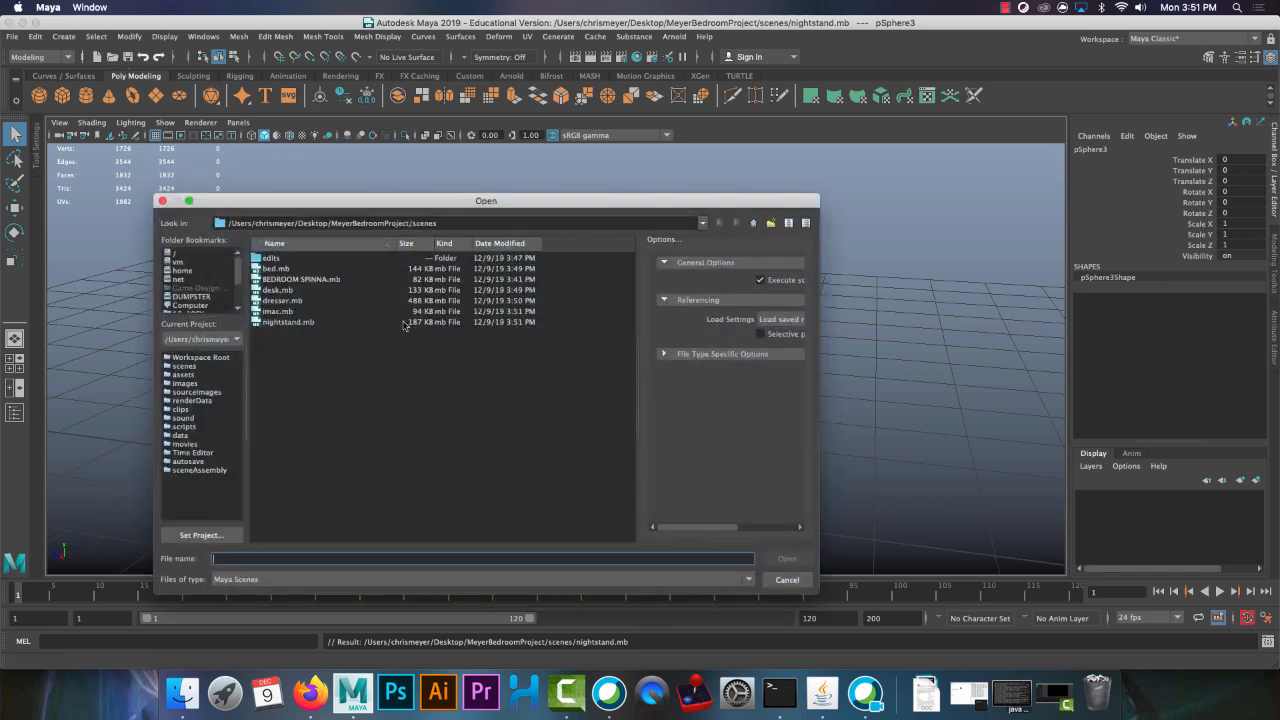
{"action": "double_click", "coordinate": [321, 281]}
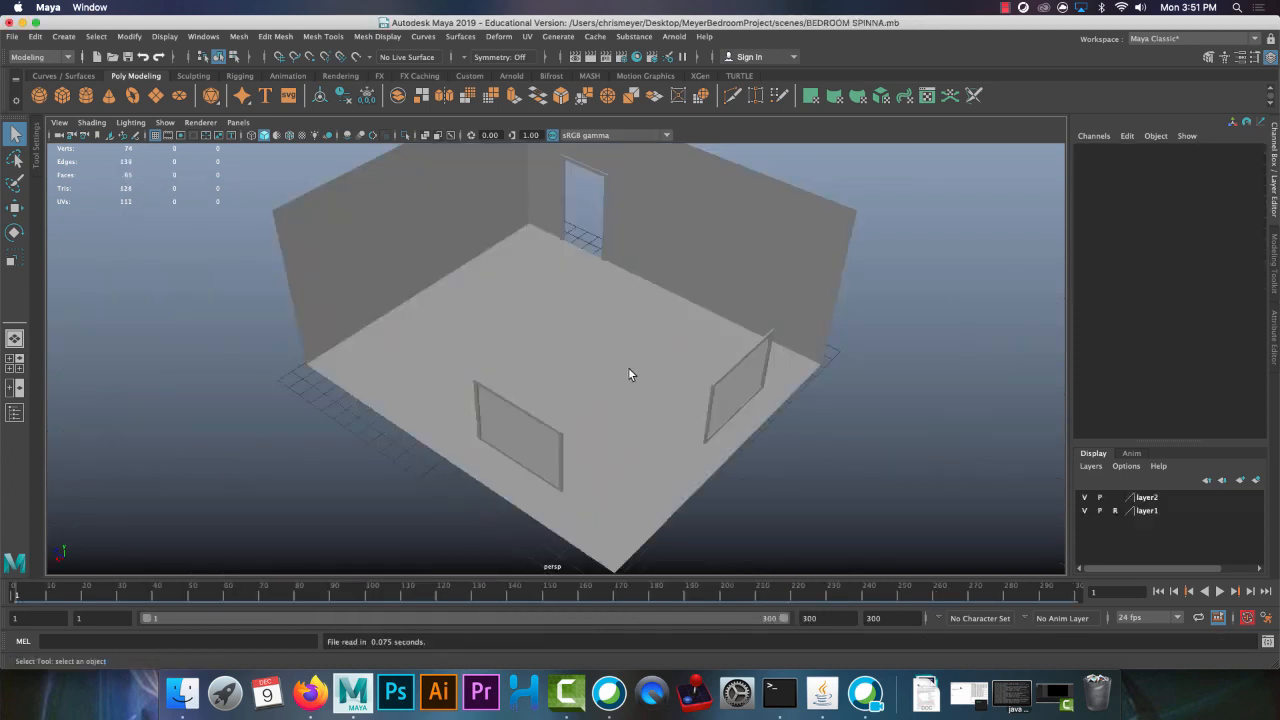
{"action": "left_click_drag", "start_coordinate": [720, 357], "coordinate": [655, 389], "text": "alt"}
{"action": "middle_click_drag", "start_coordinate": [655, 389], "coordinate": [527, 307], "text": "alt"}
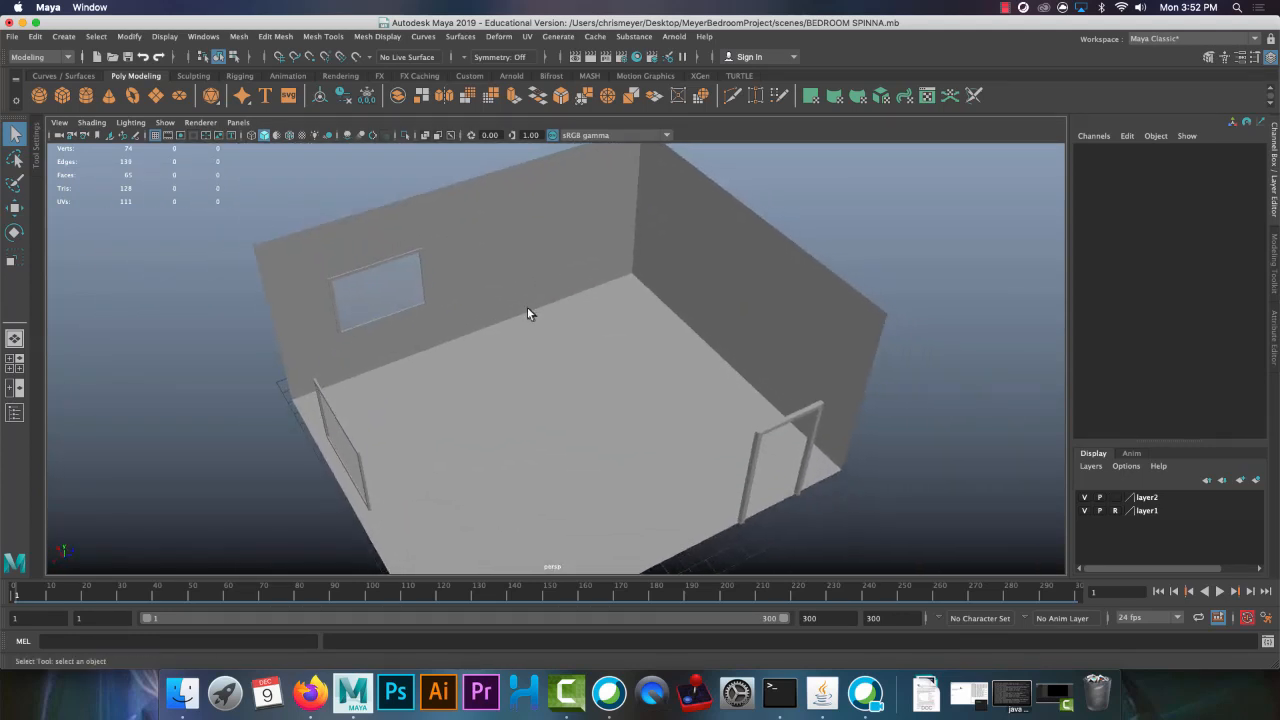
{"action": "left_click_drag", "start_coordinate": [527, 307], "coordinate": [533, 344], "text": "alt"}
{"action": "middle_click_drag", "start_coordinate": [533, 344], "coordinate": [454, 298], "text": "alt"}
{"action": "left_click_drag", "start_coordinate": [454, 298], "coordinate": [515, 316], "text": "alt"}
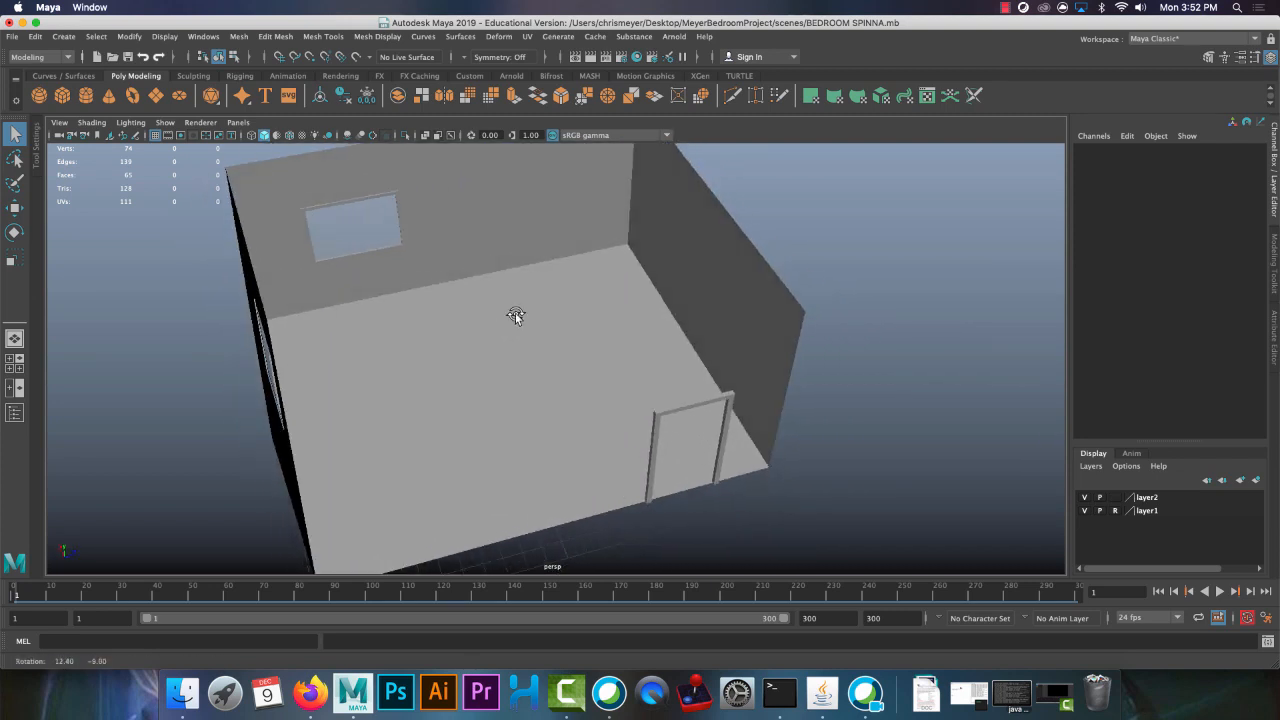
Create a reference to bed.mb in the bedroom scene and select the referenced bed
{"action": "left_click", "coordinate": [13, 37]}
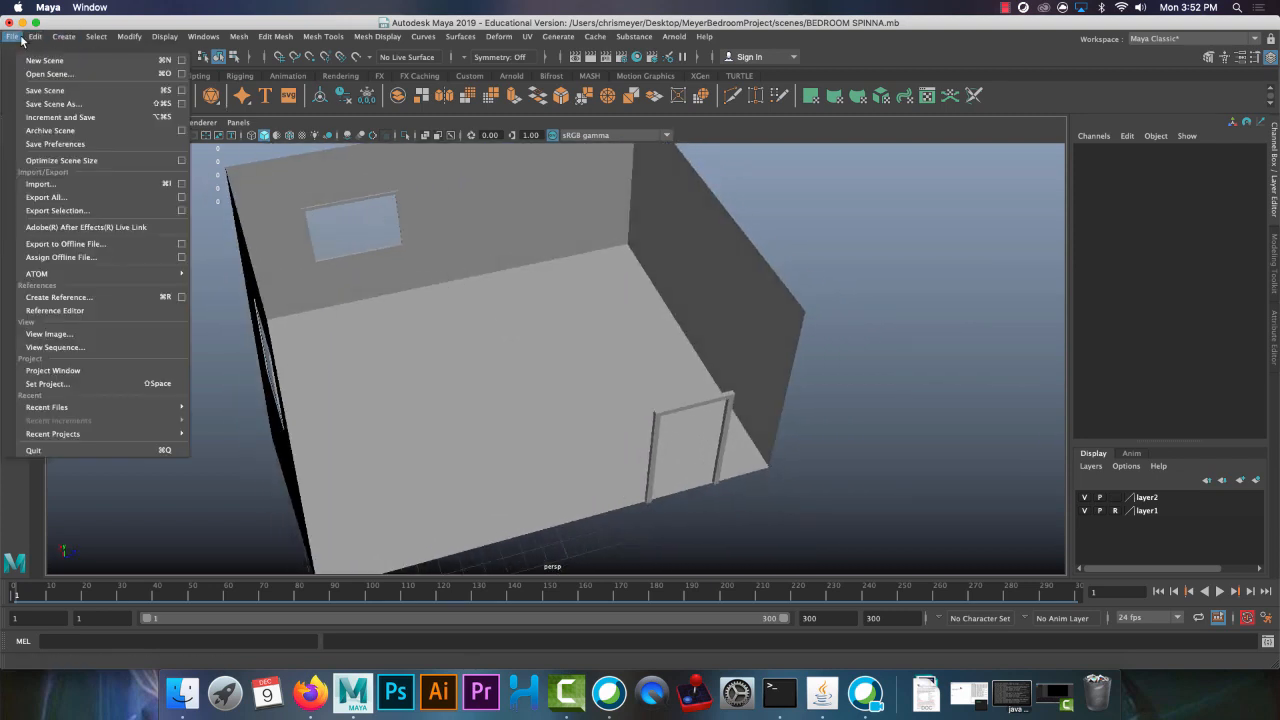
{"action": "left_click", "coordinate": [87, 299]}
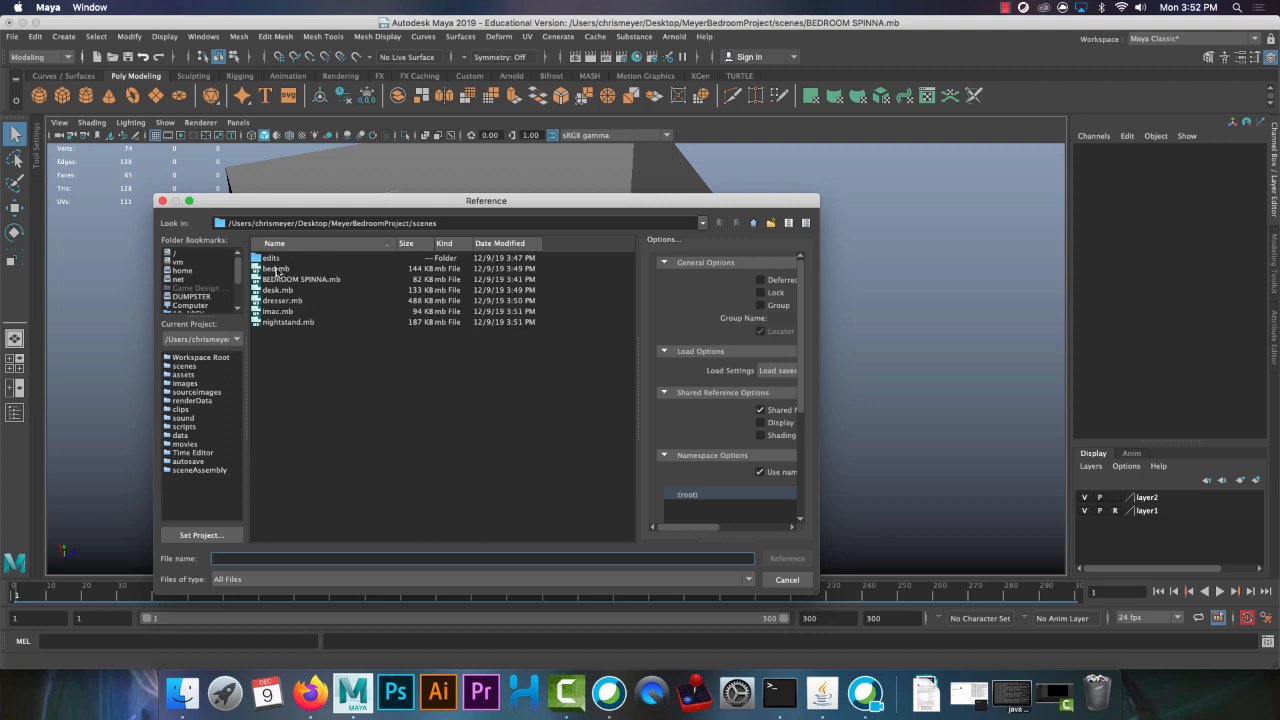
{"action": "left_click", "coordinate": [280, 270]}
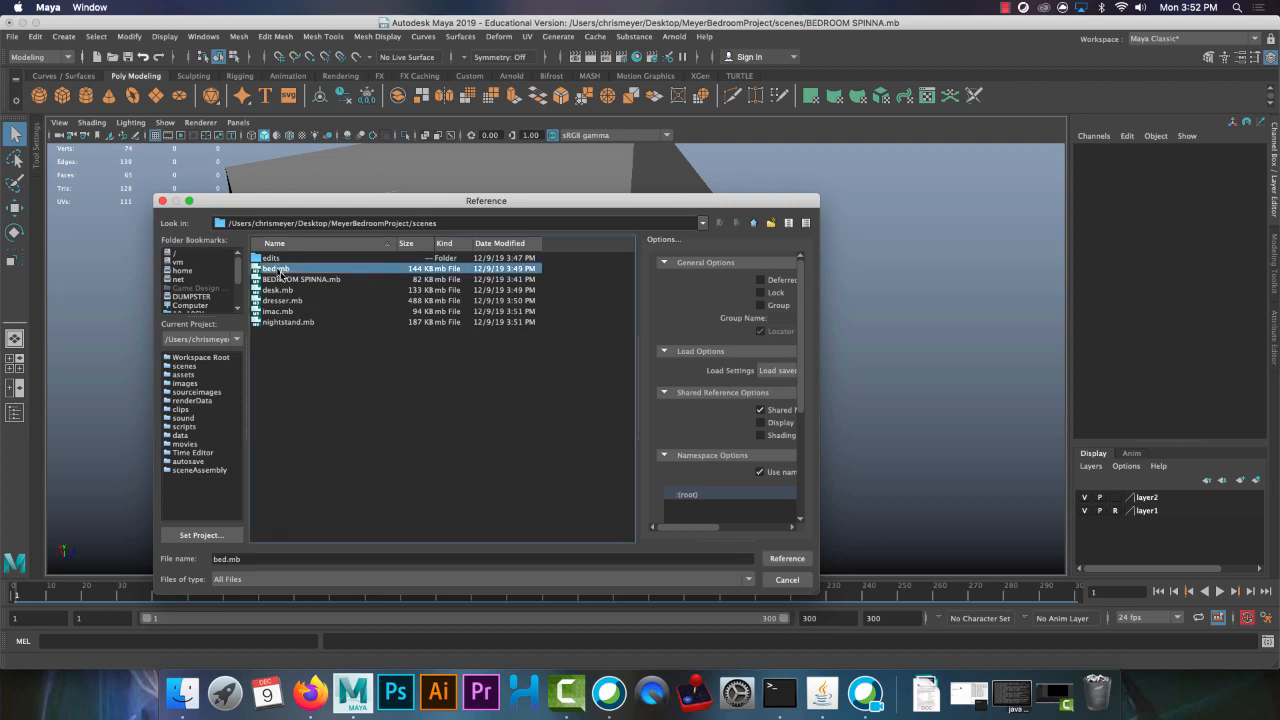
{"action": "left_click", "coordinate": [785, 558]}
{"action": "left_click", "coordinate": [551, 346]}
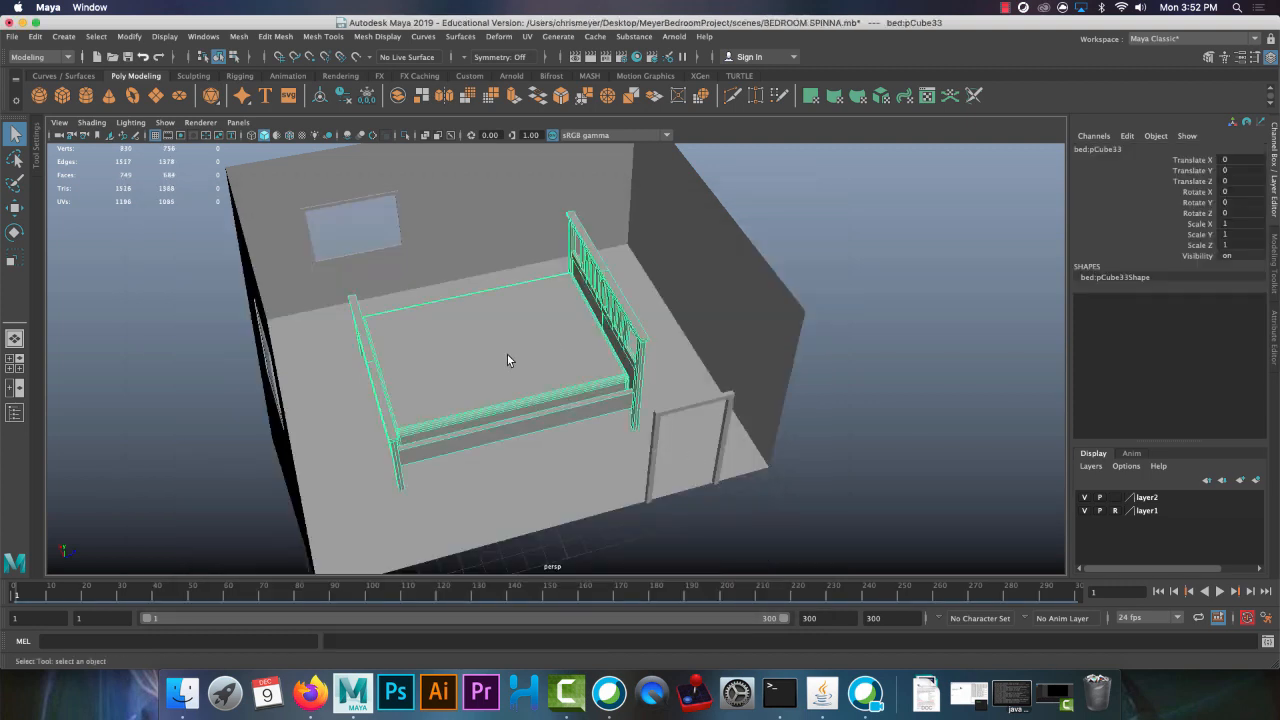
{"action": "left_click_drag", "start_coordinate": [508, 354], "coordinate": [514, 324], "text": "alt"}
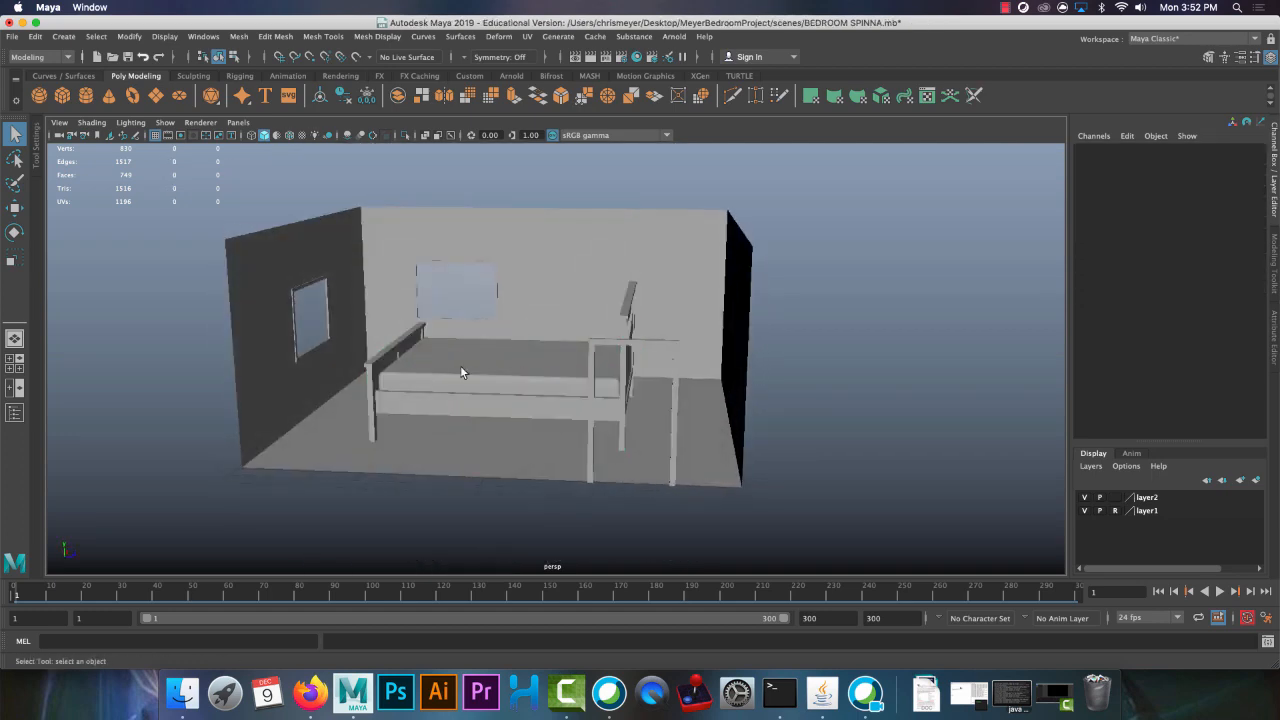
{"action": "left_click", "coordinate": [462, 367]}
{"action": "right_click_drag", "start_coordinate": [481, 284], "coordinate": [466, 358], "text": "alt"}
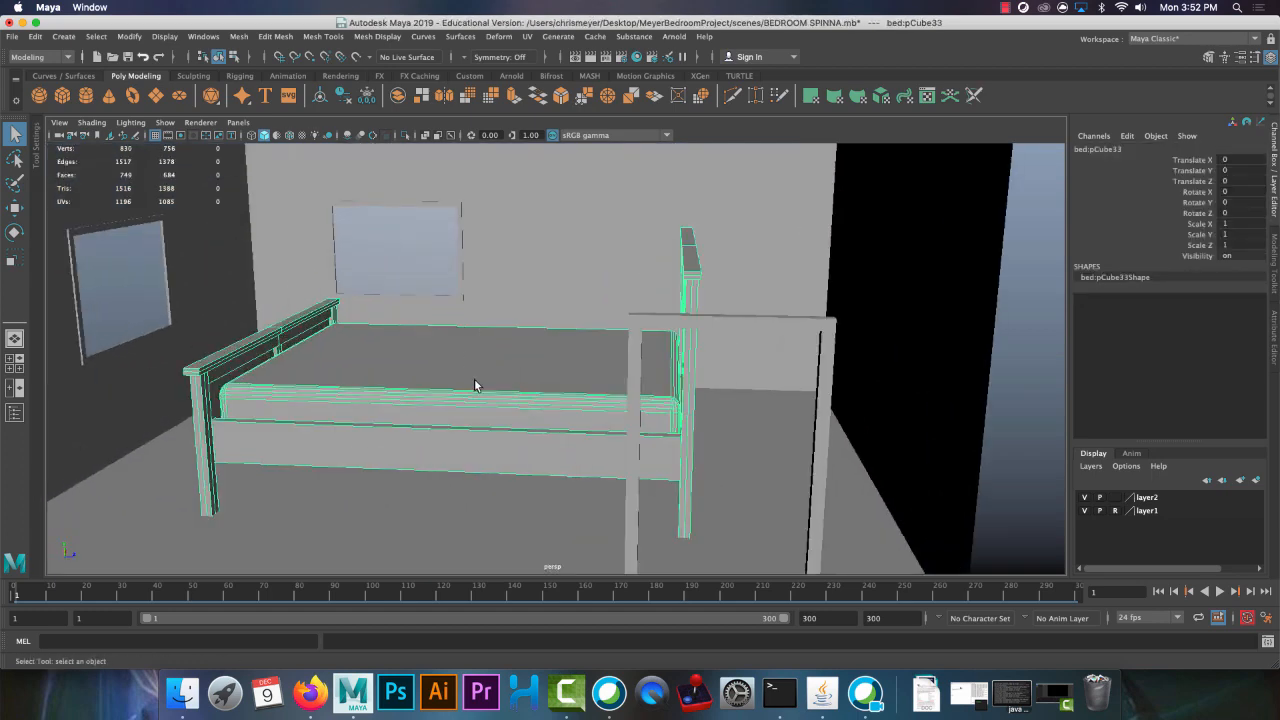
Scale the bed down to about 0.743 and move it toward the far corner, to about X 4.479, Z -5.321
{"action": "key", "text": "r"}
{"action": "left_click_drag", "start_coordinate": [510, 422], "coordinate": [563, 391], "text": "alt"}
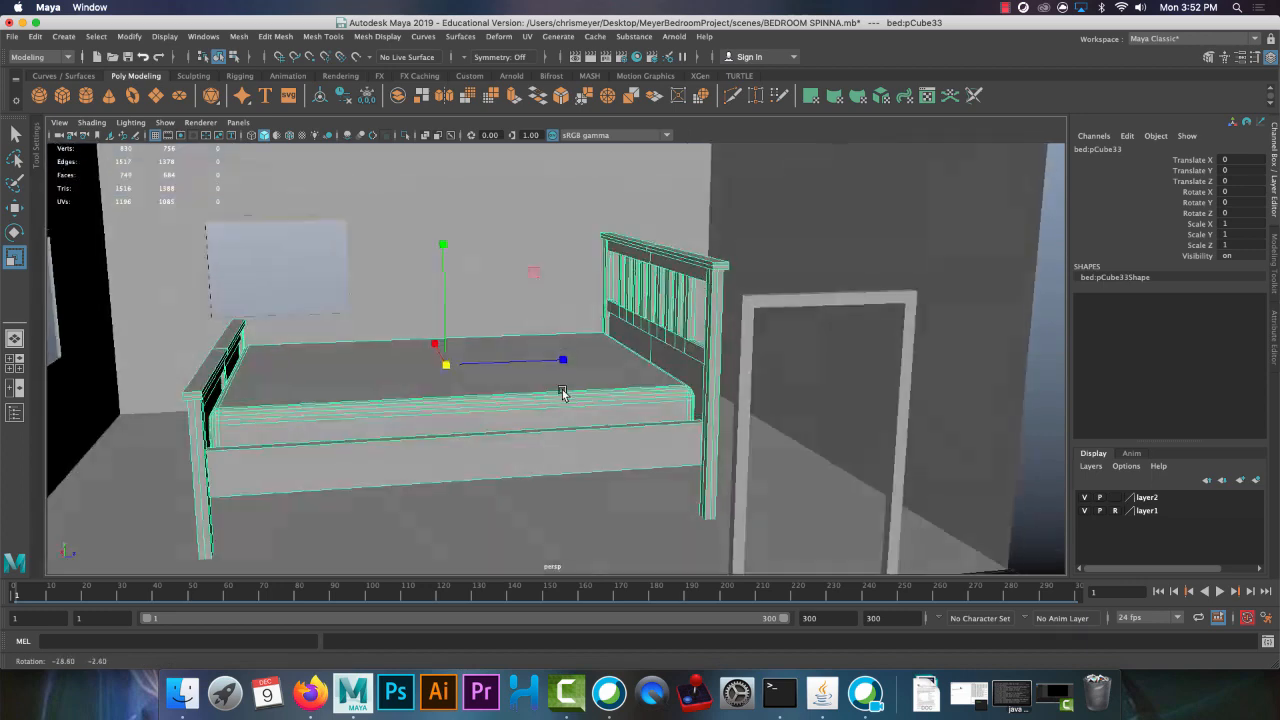
{"action": "left_click_drag", "start_coordinate": [446, 360], "coordinate": [634, 364]}
{"action": "key", "text": "w"}
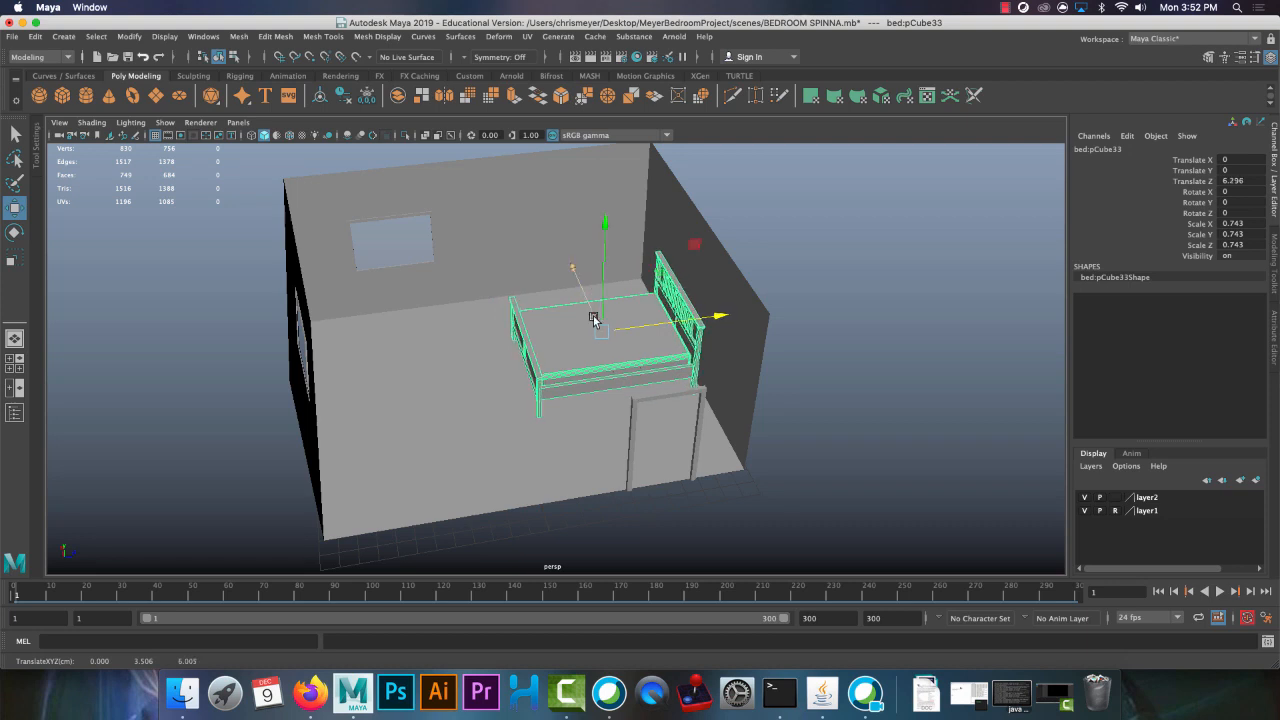
{"action": "left_click_drag", "start_coordinate": [593, 318], "coordinate": [500, 318]}
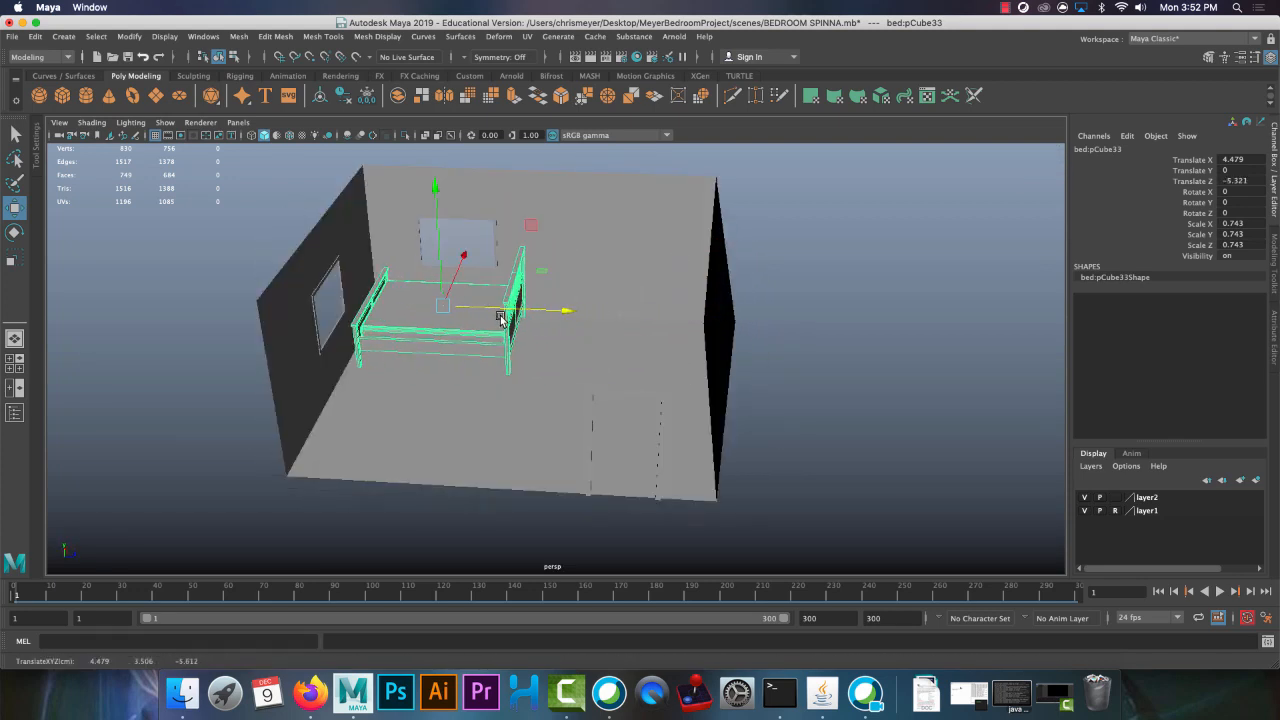
Set the bed's Y rotation to 180 so that its headboard faces the opposite way
{"action": "key", "text": "e"}
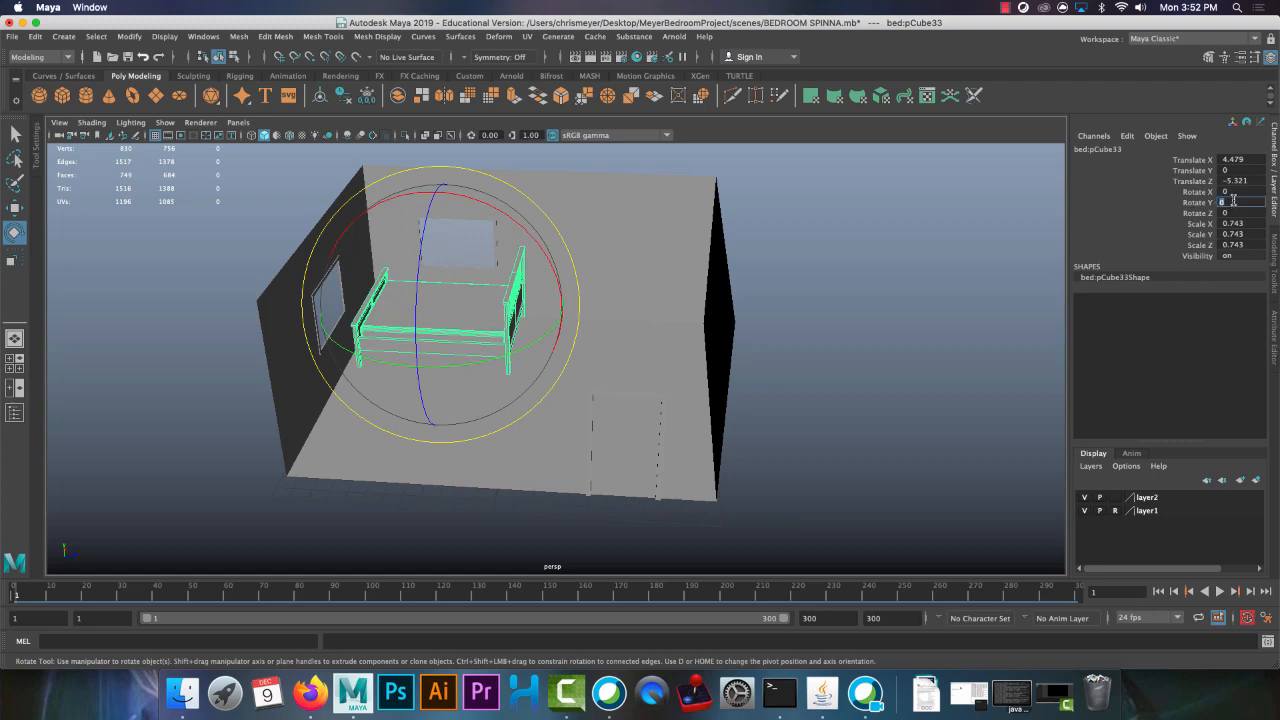
{"action": "left_click", "coordinate": [833, 330]}
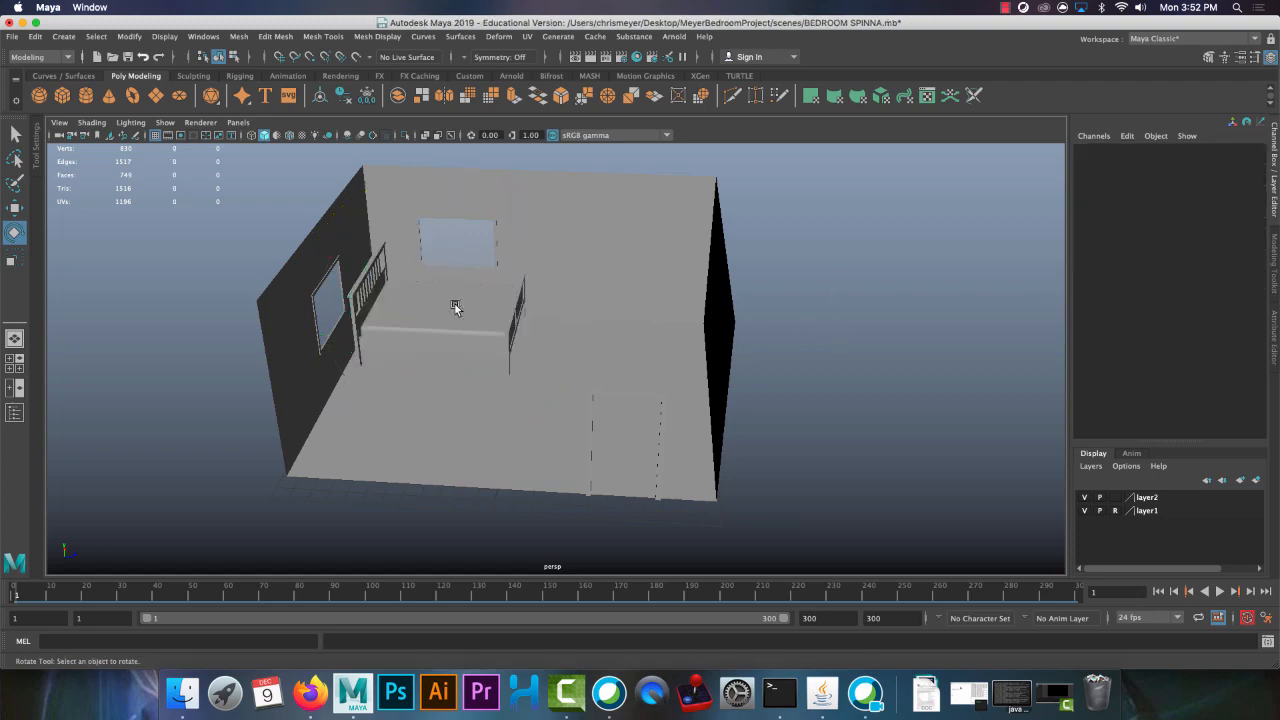
{"action": "left_click", "coordinate": [457, 306]}
{"action": "left_click_drag", "start_coordinate": [457, 352], "coordinate": [435, 315], "text": "alt"}
Lower the bed to the floor at about Y -0.937 and shift it to about X 5.463, Z -5.785
{"action": "key", "text": "w"}
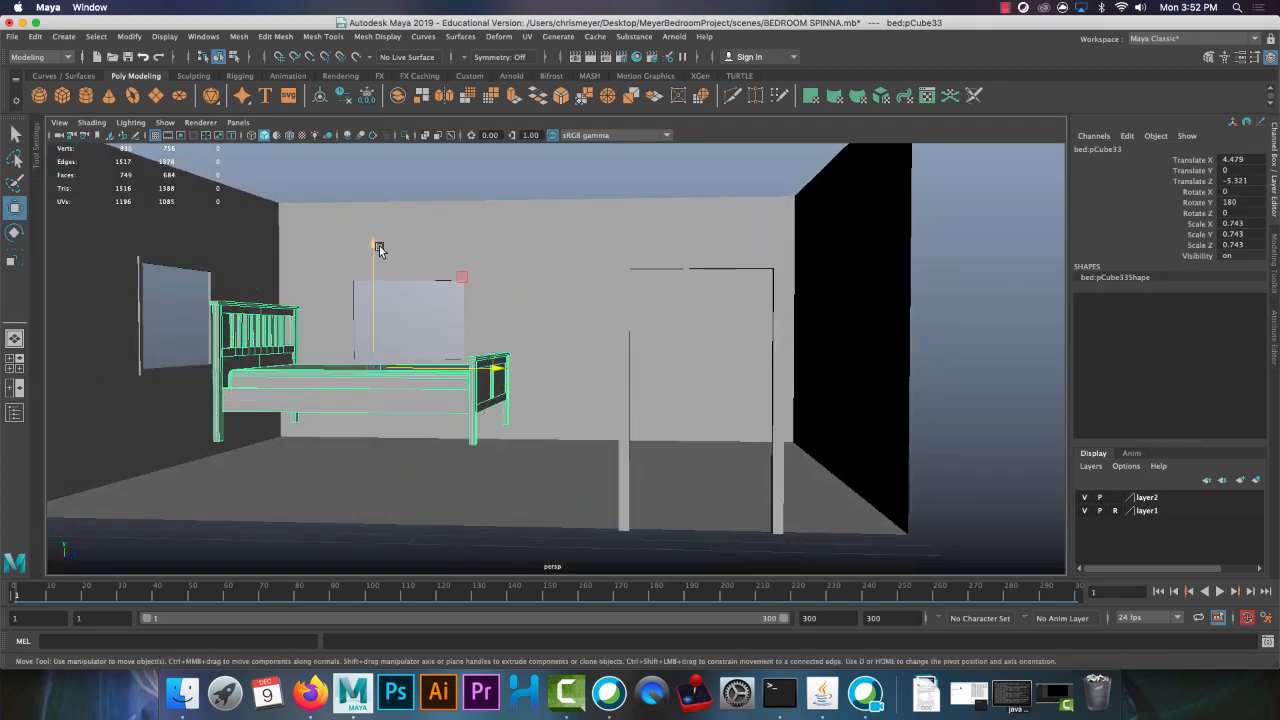
{"action": "mouse_move", "coordinate": [379, 250]}
{"action": "left_mouse_down"}
{"action": "mouse_move", "coordinate": [380, 331]}
{"action": "mouse_move", "coordinate": [388, 261]}
{"action": "left_mouse_up"}
{"action": "left_click_drag", "start_coordinate": [355, 212], "coordinate": [277, 314]}
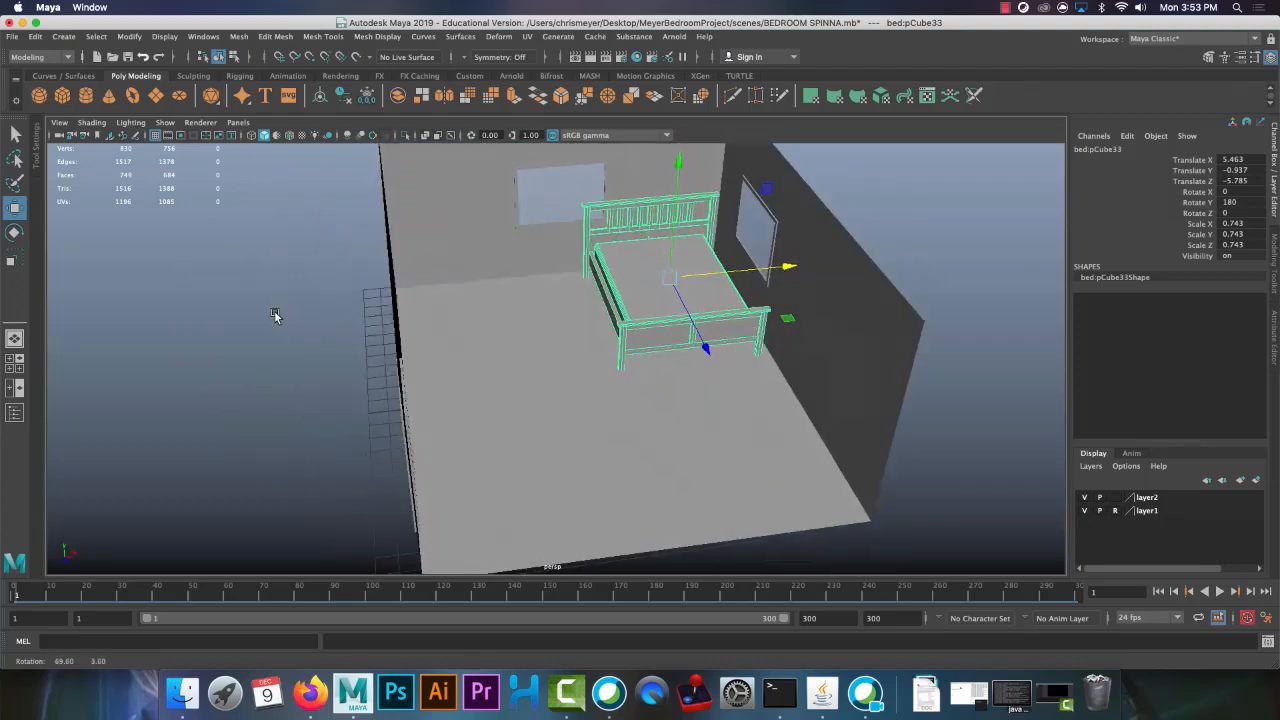
{"action": "left_click_drag", "start_coordinate": [483, 360], "coordinate": [418, 348], "text": "alt"}
{"action": "left_click_drag", "start_coordinate": [535, 357], "coordinate": [546, 380], "text": "alt"}
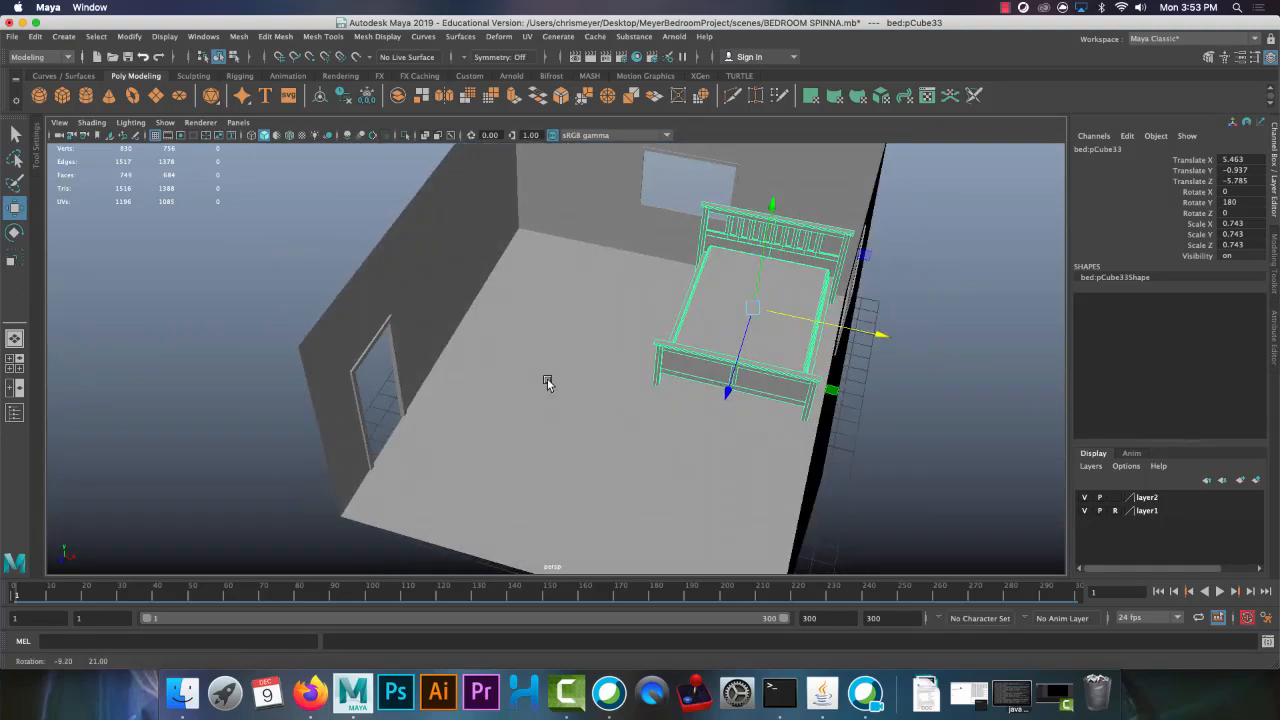
Move the bed to about X -0.428, scale it up to about 1.011, and pull it off the wall to Z -3.971
{"action": "left_click_drag", "start_coordinate": [831, 323], "coordinate": [714, 342]}
{"action": "key", "text": "r"}
{"action": "left_click_drag", "start_coordinate": [640, 246], "coordinate": [691, 214]}
{"action": "key", "text": "w"}
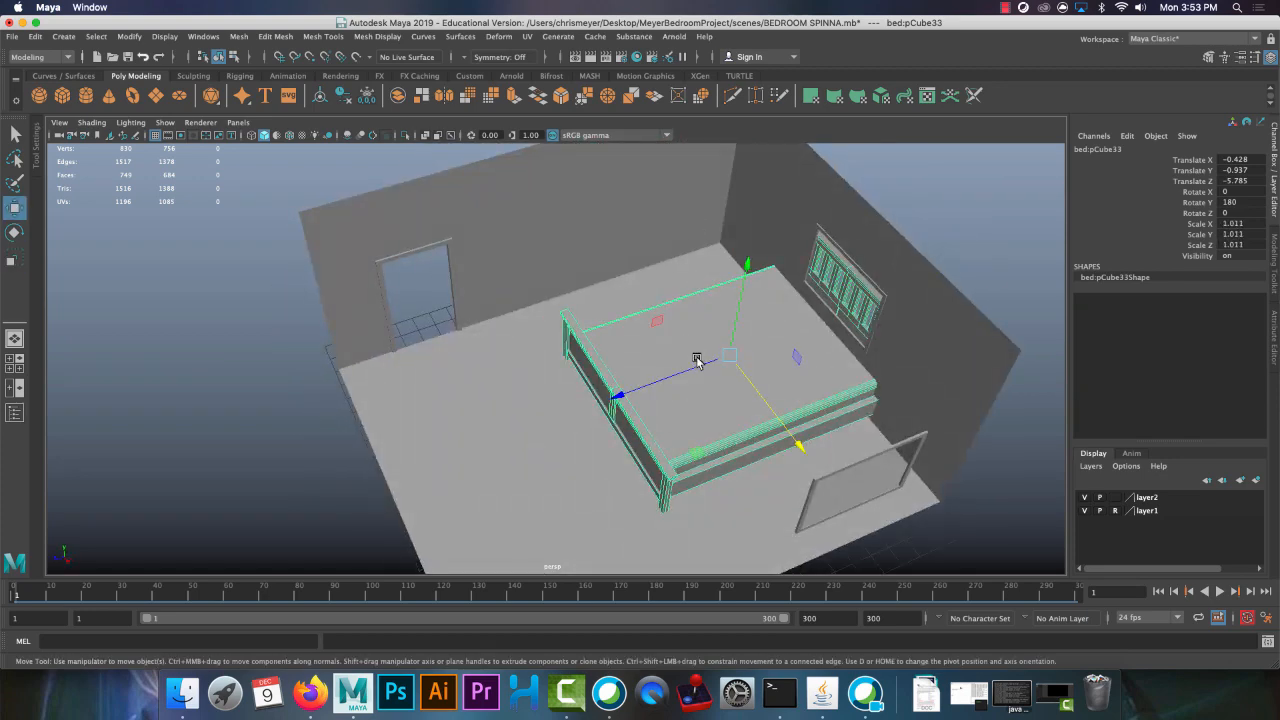
{"action": "left_click_drag", "start_coordinate": [694, 360], "coordinate": [661, 373]}
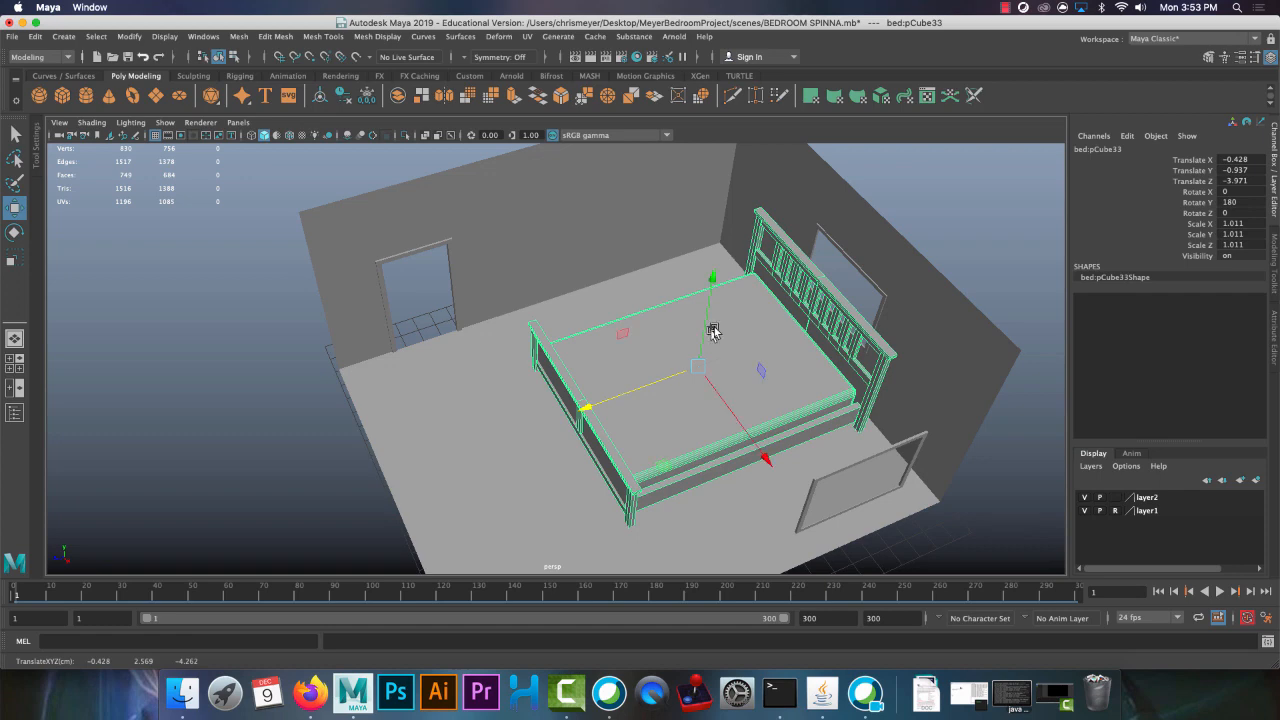
Scale the bed down to about 0.876 and reposition it at about X 2.023, Y -0.566
{"action": "left_click_drag", "start_coordinate": [711, 288], "coordinate": [731, 314]}
{"action": "key", "text": "r"}
{"action": "left_click_drag", "start_coordinate": [654, 326], "coordinate": [627, 325]}
{"action": "key", "text": "w"}
{"action": "left_click_drag", "start_coordinate": [662, 217], "coordinate": [662, 226]}
{"action": "left_click_drag", "start_coordinate": [720, 268], "coordinate": [743, 329], "text": "alt"}
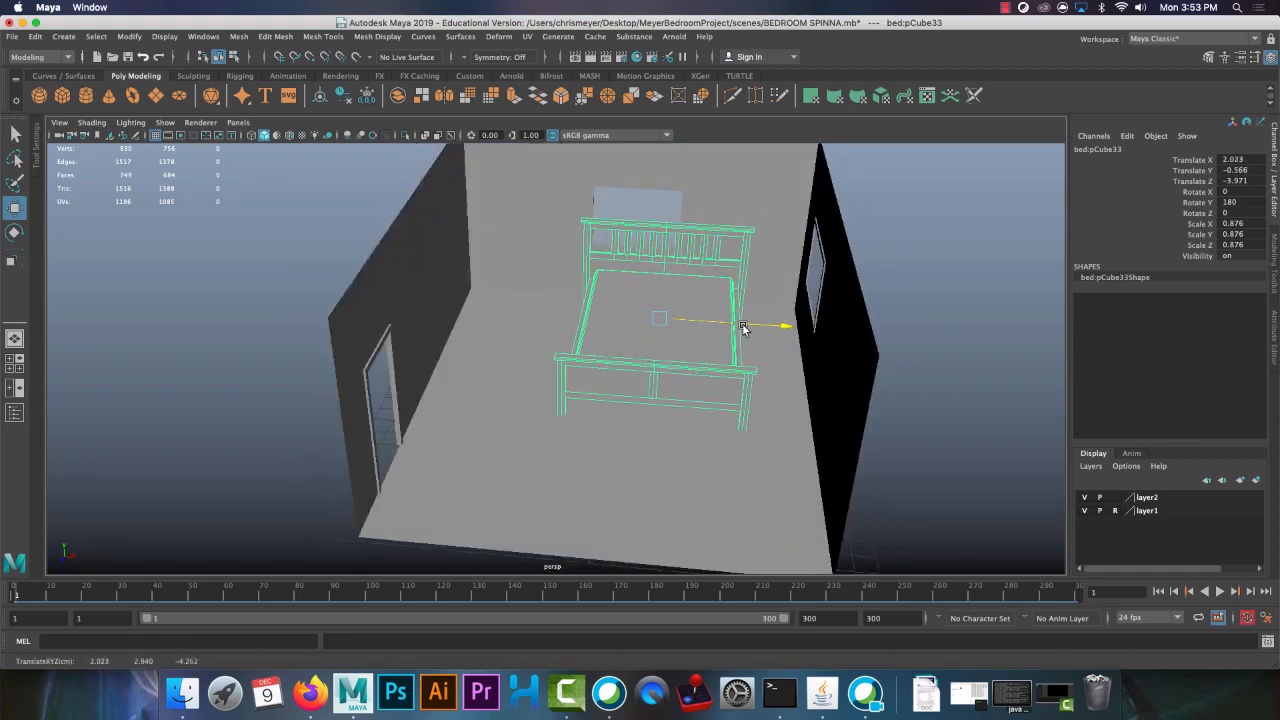
Create a reference to nightstand.mb in the bedroom scene and select the referenced nightstand
{"action": "left_click", "coordinate": [17, 40]}
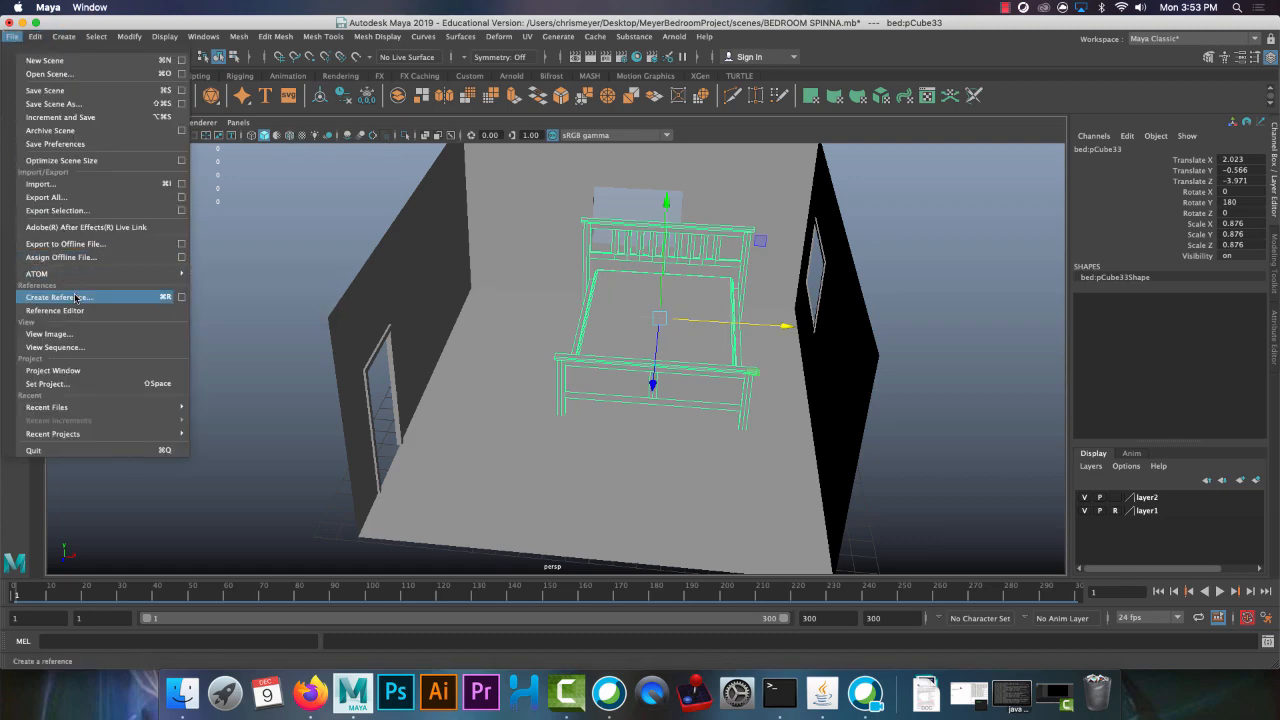
{"action": "left_click", "coordinate": [130, 297]}
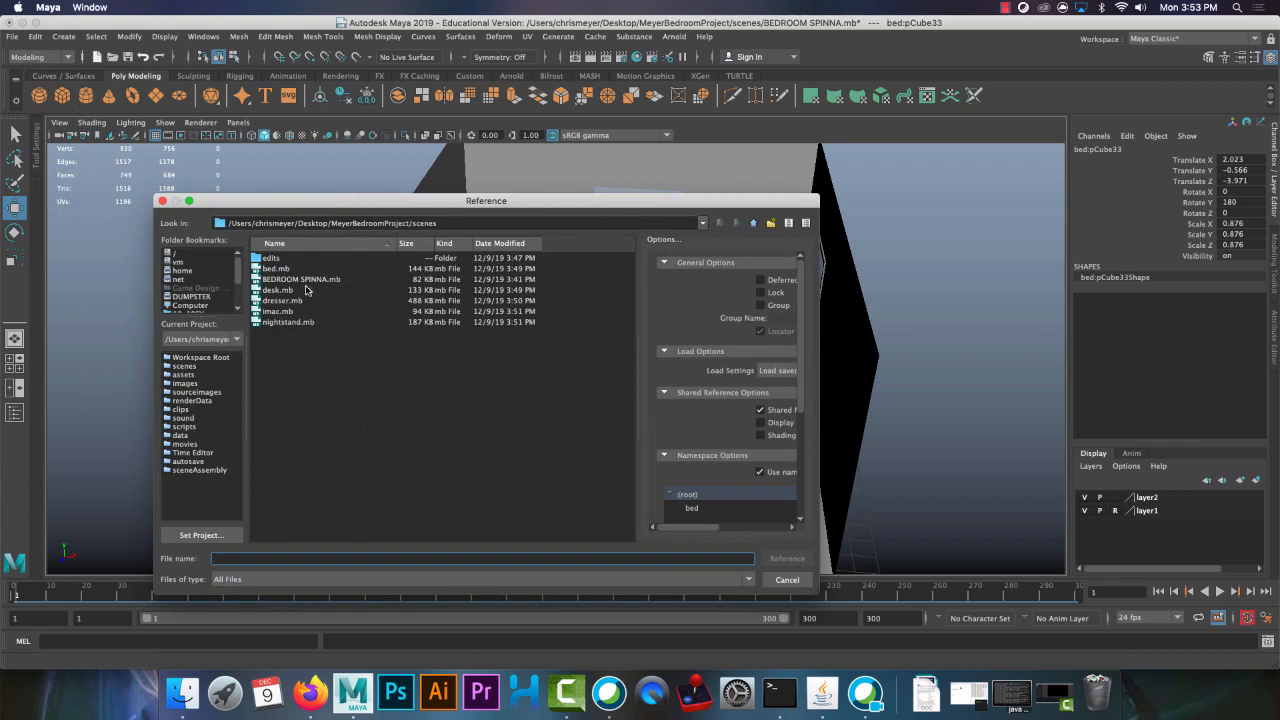
{"action": "double_click", "coordinate": [296, 325]}
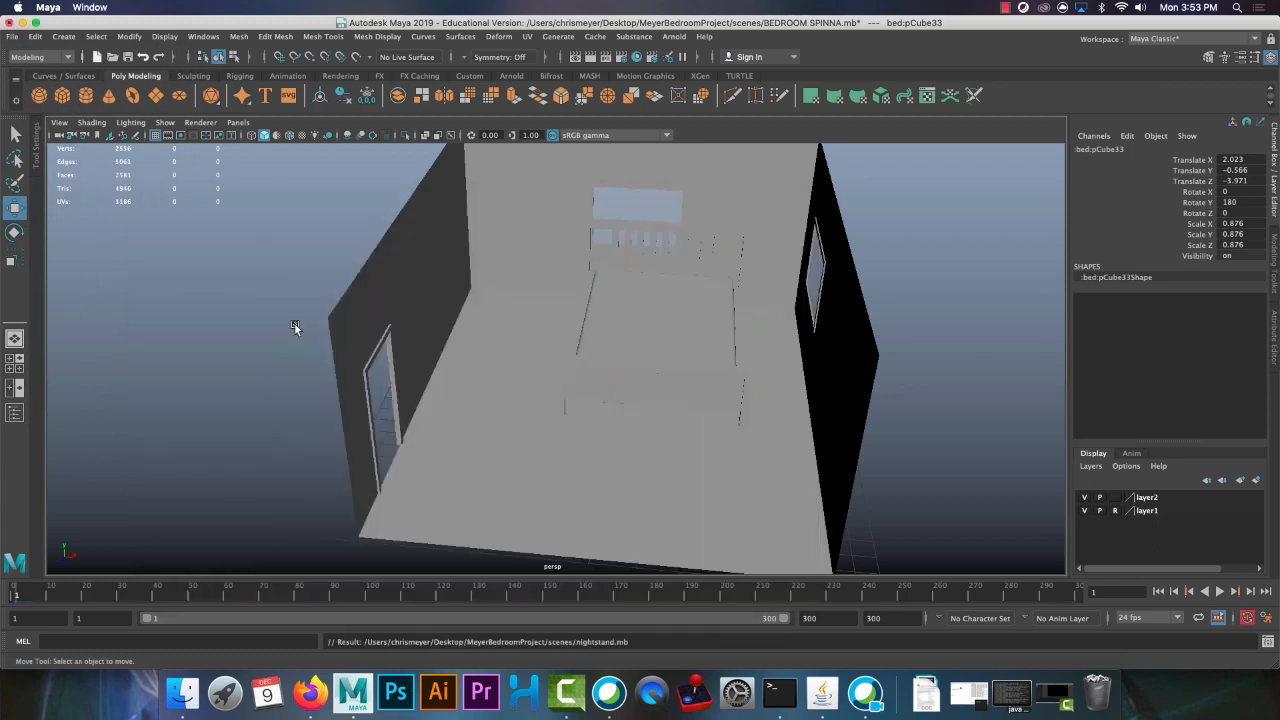
{"action": "left_click_drag", "start_coordinate": [552, 397], "coordinate": [604, 409], "text": "alt"}
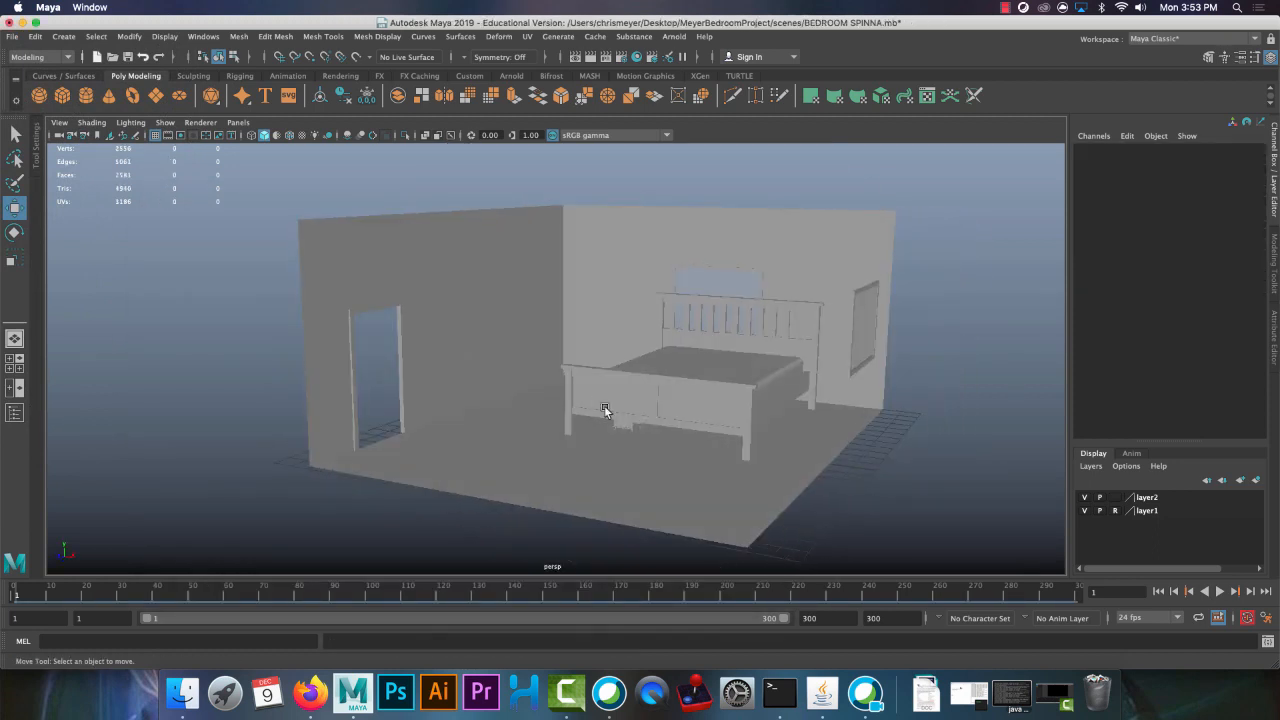
{"action": "left_click", "coordinate": [620, 426]}
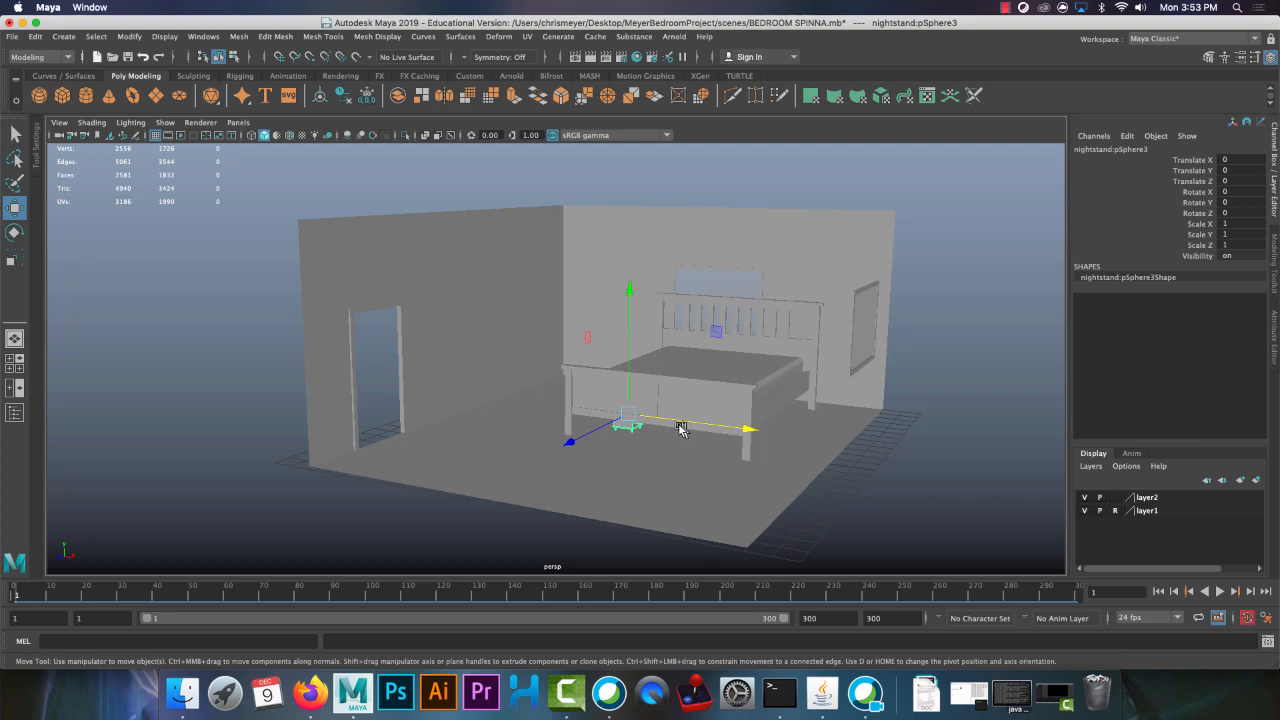
Scale the nightstand to about 1.906, raise it to about Y 1.726, and move it beside the bed at about X -4.262
{"action": "key", "text": "r"}
{"action": "left_click_drag", "start_coordinate": [629, 419], "coordinate": [688, 404]}
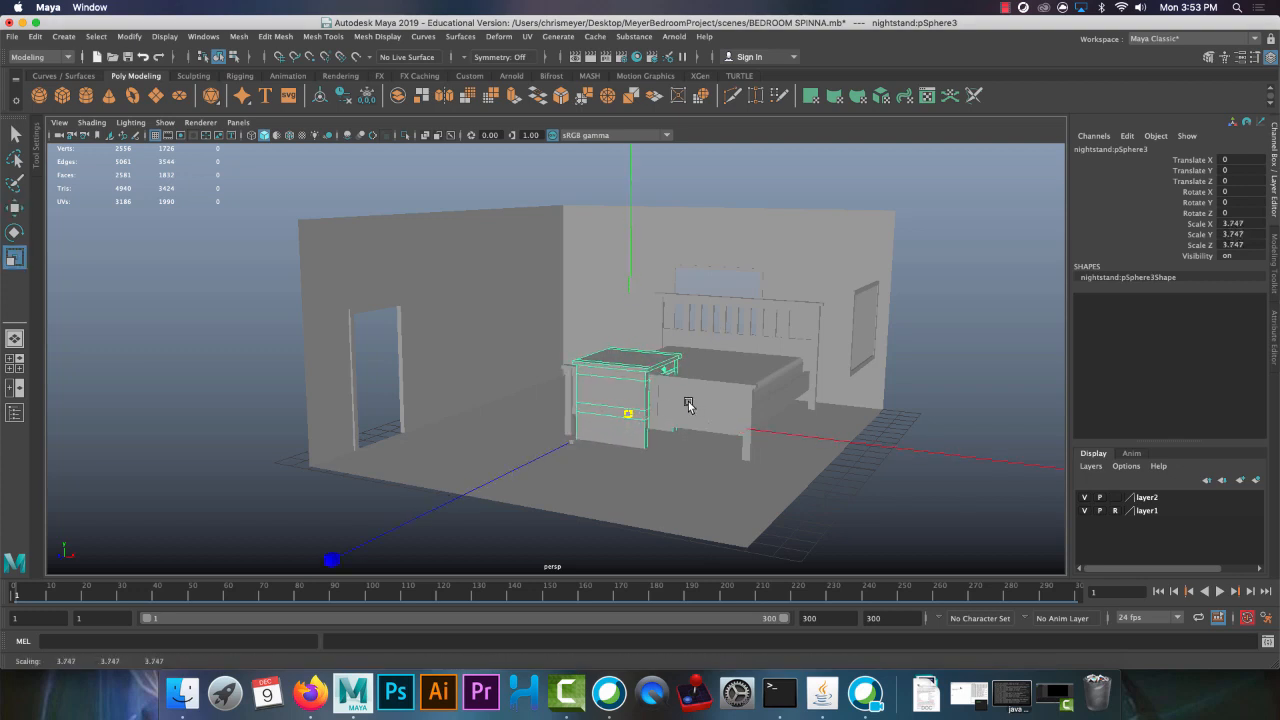
{"action": "key", "text": "w"}
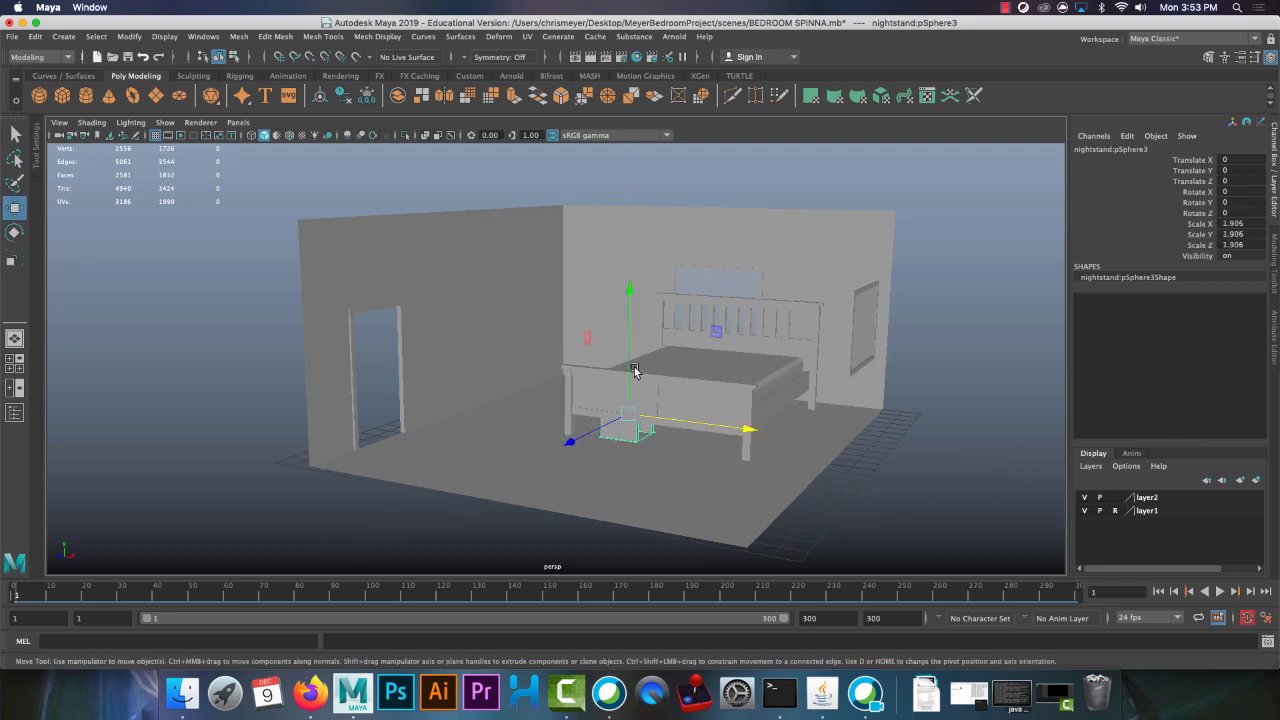
{"action": "left_click_drag", "start_coordinate": [629, 363], "coordinate": [631, 332]}
{"action": "left_click_drag", "start_coordinate": [637, 345], "coordinate": [606, 368], "text": "alt"}
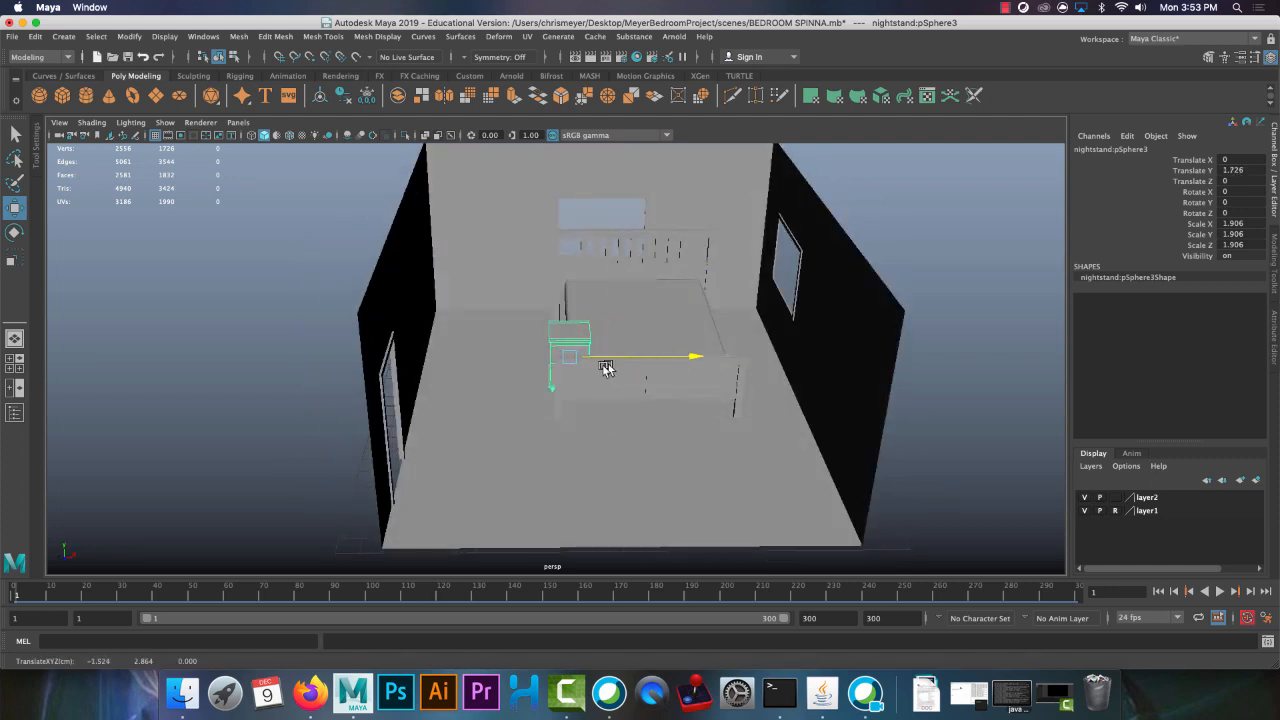
Set the nightstand's Y rotation to -90 so that its drawer faces into the room
{"action": "key", "text": "e"}
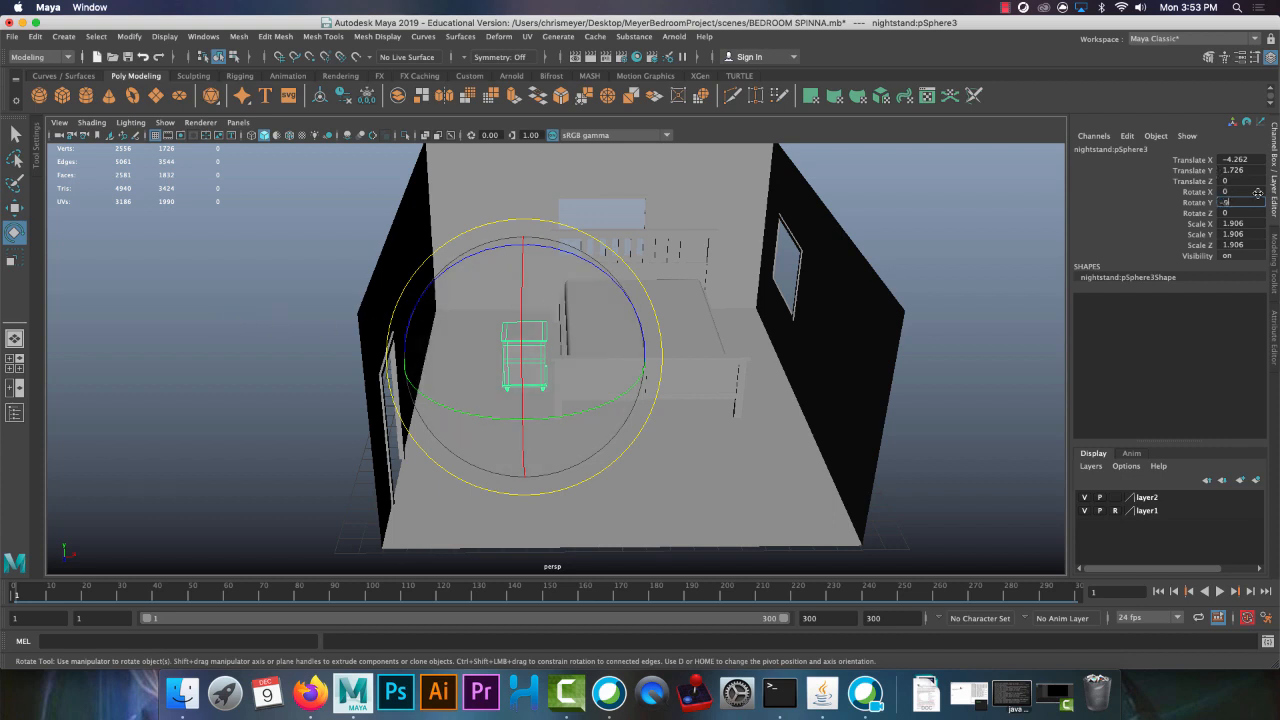
{"action": "left_click", "coordinate": [278, 275]}
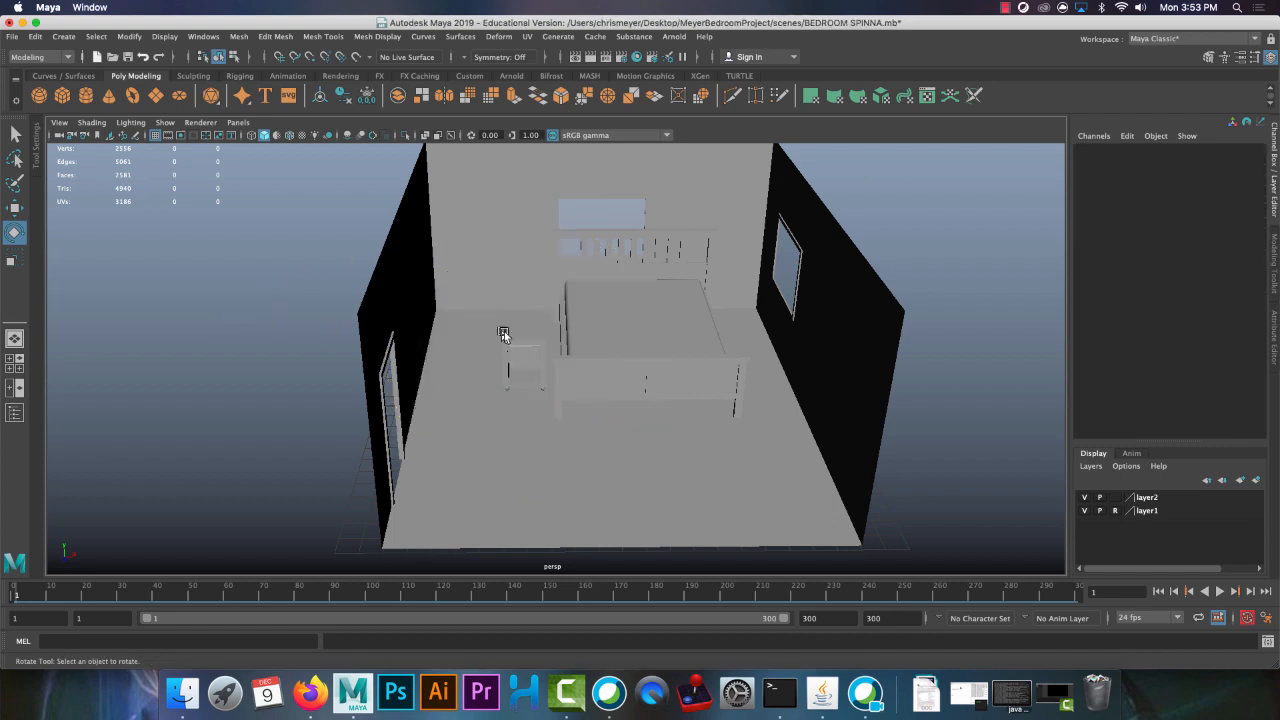
{"action": "left_click", "coordinate": [507, 335]}
{"action": "right_click_drag", "start_coordinate": [486, 240], "coordinate": [634, 389], "text": "alt"}
{"action": "left_click_drag", "start_coordinate": [634, 389], "coordinate": [622, 350], "text": "alt"}
Push the nightstand back to the headboard wall at about Z -10.8 and lower it to about Y 0.361
{"action": "key", "text": "w"}
{"action": "left_click_drag", "start_coordinate": [462, 424], "coordinate": [268, 300], "text": "alt"}
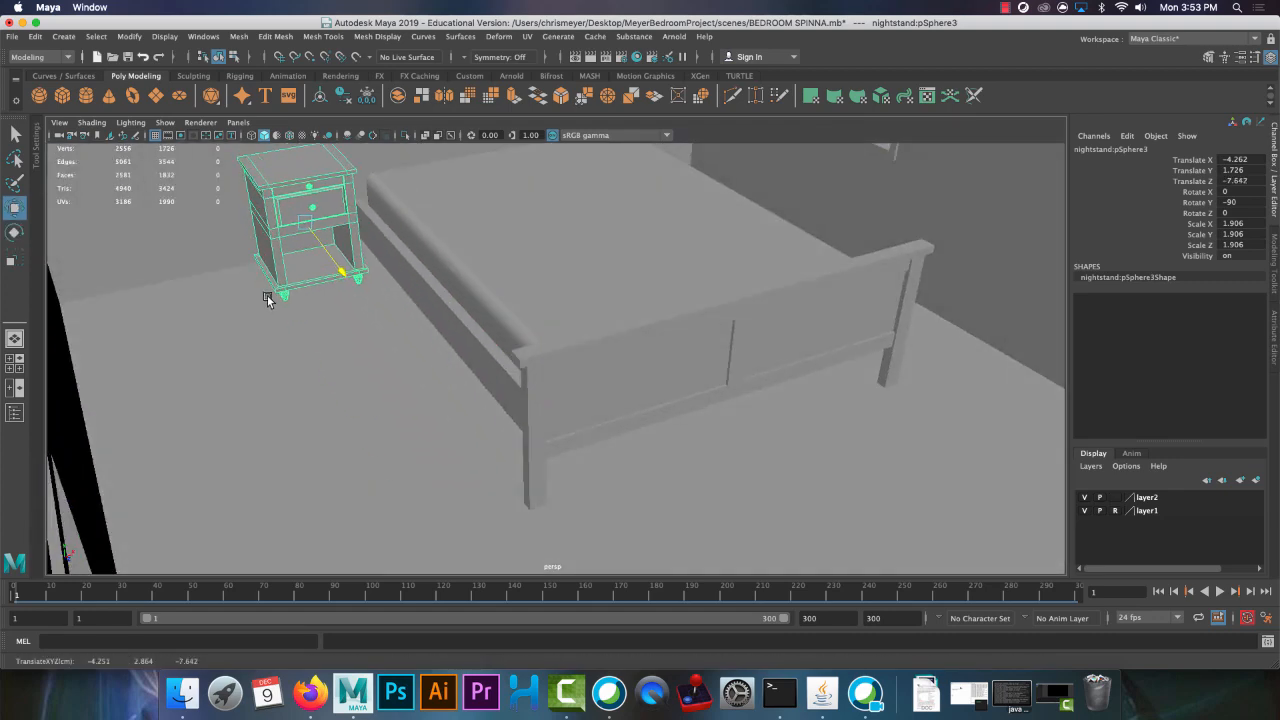
{"action": "left_click_drag", "start_coordinate": [296, 175], "coordinate": [307, 222]}
{"action": "left_click_drag", "start_coordinate": [338, 308], "coordinate": [605, 470]}
{"action": "left_click", "coordinate": [662, 275]}
{"action": "right_click_drag", "start_coordinate": [662, 275], "coordinate": [592, 232], "text": "alt"}
{"action": "left_click_drag", "start_coordinate": [793, 214], "coordinate": [754, 220]}
{"action": "left_click", "coordinate": [534, 400]}
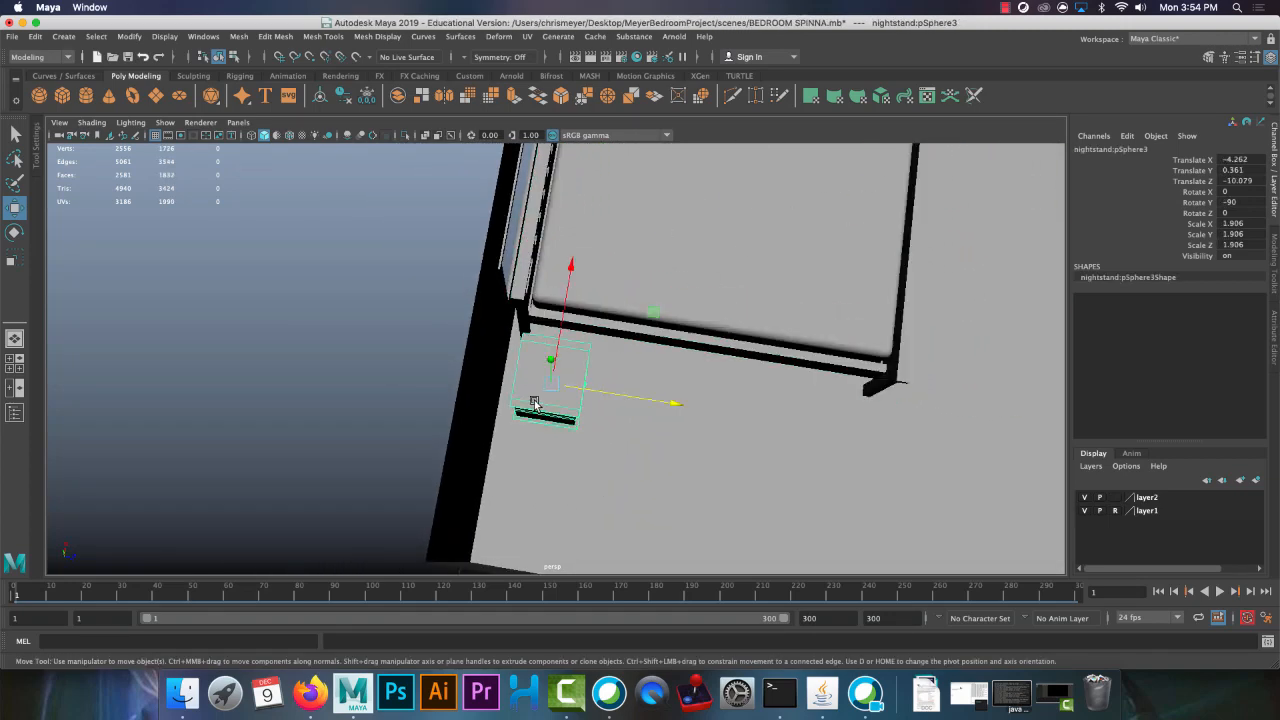
{"action": "left_click_drag", "start_coordinate": [613, 396], "coordinate": [596, 398]}
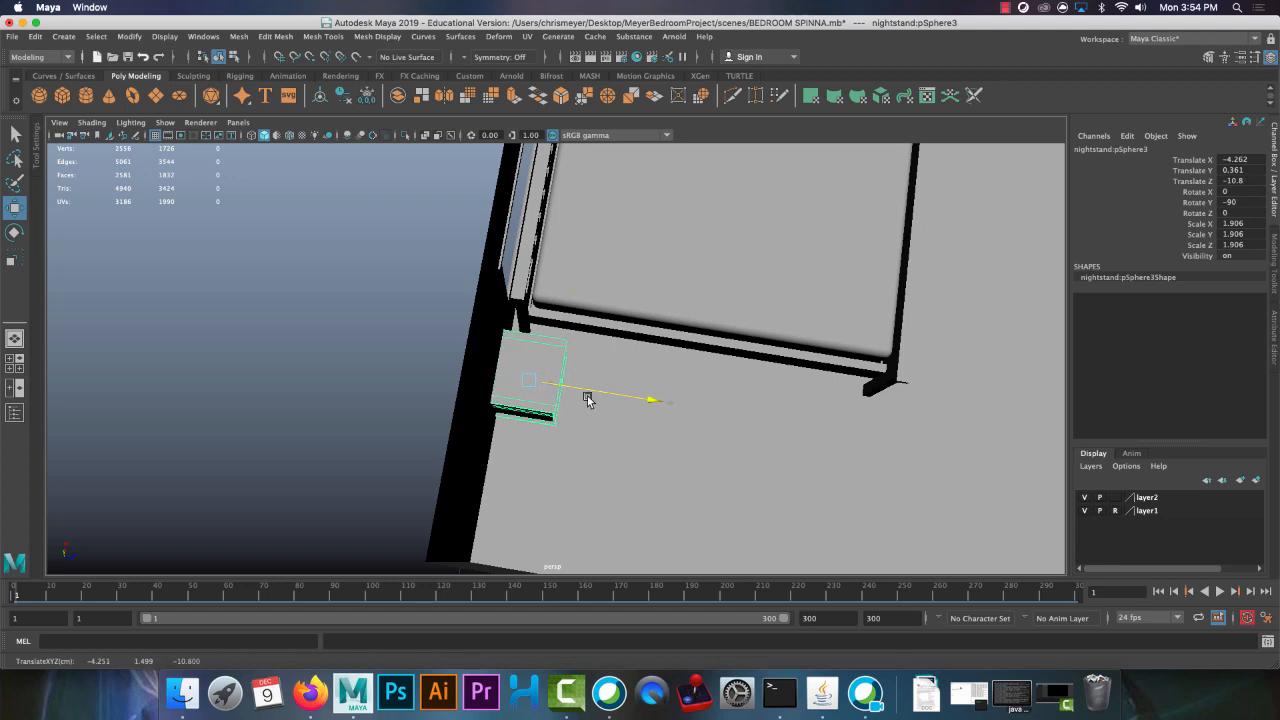
Adjust the bed to about Y -0.439, Z -5.292 and the nightstand to about Y 0.399, Z -10.568
{"action": "left_click_drag", "start_coordinate": [748, 361], "coordinate": [583, 269], "text": "alt"}
{"action": "left_click", "coordinate": [583, 246]}
{"action": "left_click_drag", "start_coordinate": [640, 213], "coordinate": [633, 216]}
{"action": "left_click_drag", "start_coordinate": [533, 252], "coordinate": [537, 314], "text": "alt"}
{"action": "scroll", "coordinate": [537, 314], "scroll_direction": "up", "scroll_amount": 5}
{"action": "middle_click_drag", "start_coordinate": [537, 314], "coordinate": [696, 309], "text": "alt"}
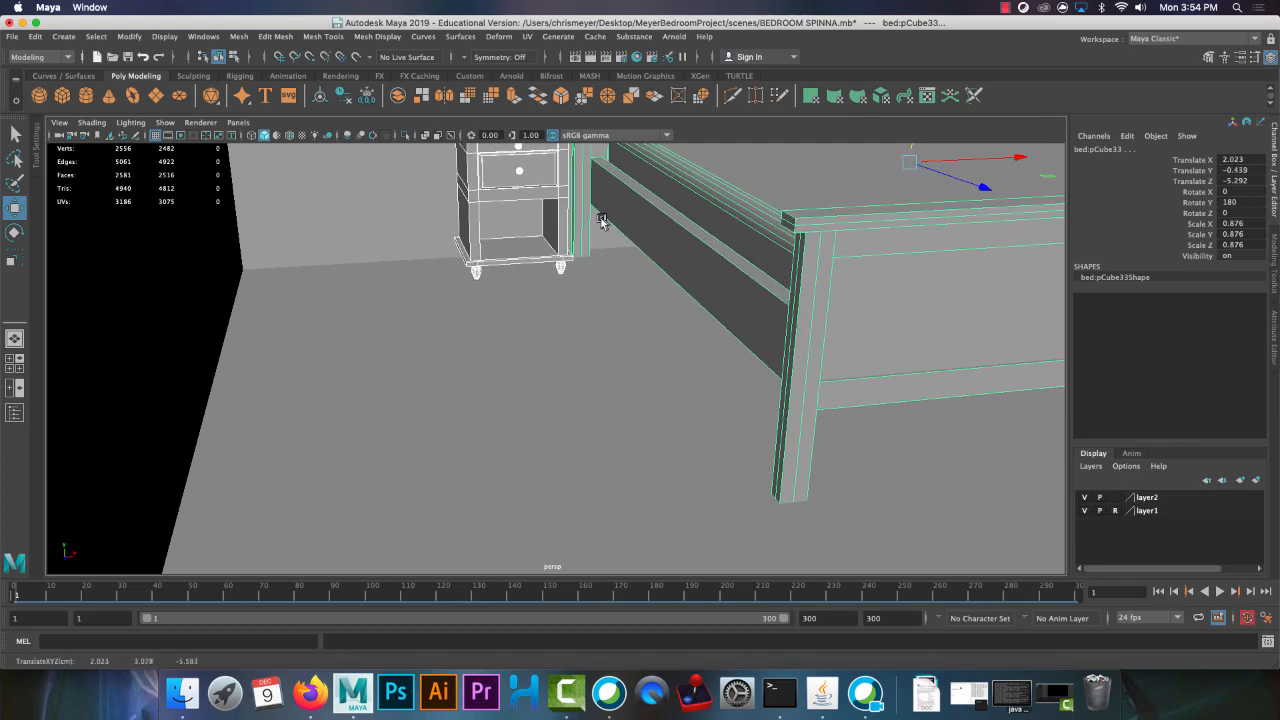
Raise the nightstand alone to about Y 0.413 so that its feet rest on the floor
{"action": "left_click", "coordinate": [539, 191]}
{"action": "left_click_drag", "start_coordinate": [510, 171], "coordinate": [515, 181]}
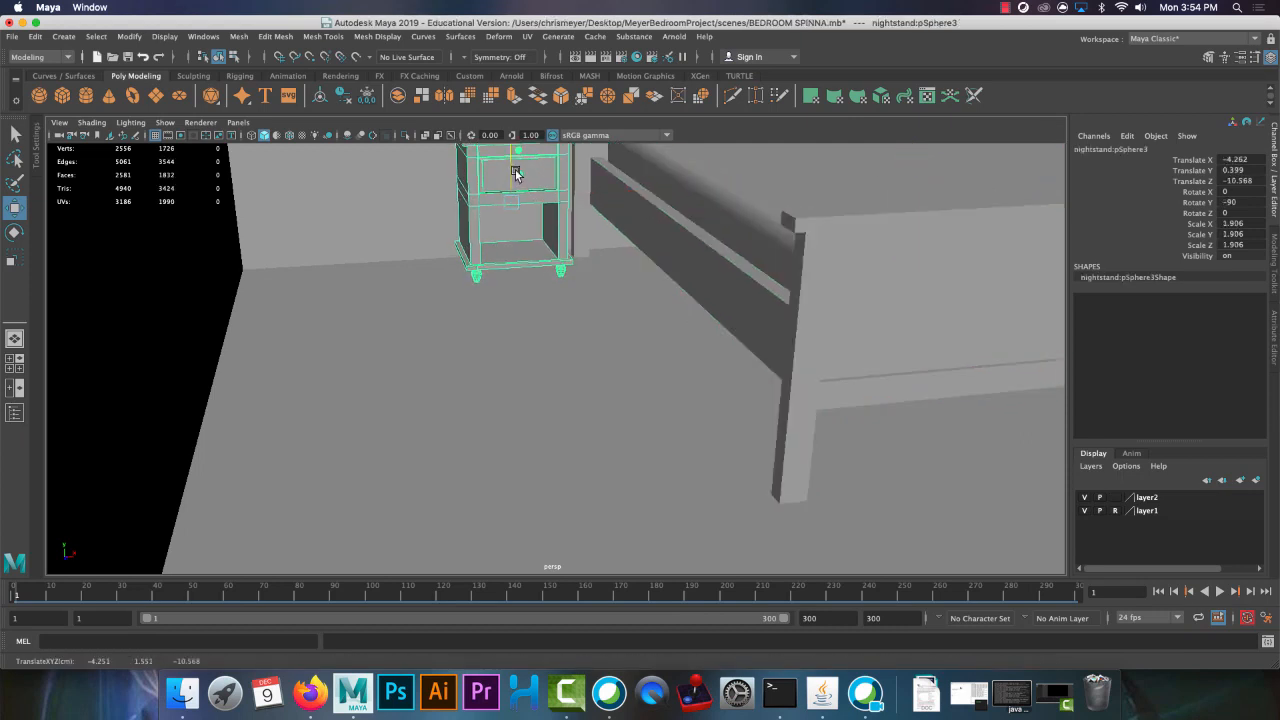
{"action": "right_click_drag", "start_coordinate": [586, 319], "coordinate": [449, 244], "text": "alt"}
{"action": "right_click_drag", "start_coordinate": [660, 404], "coordinate": [566, 351], "text": "alt"}
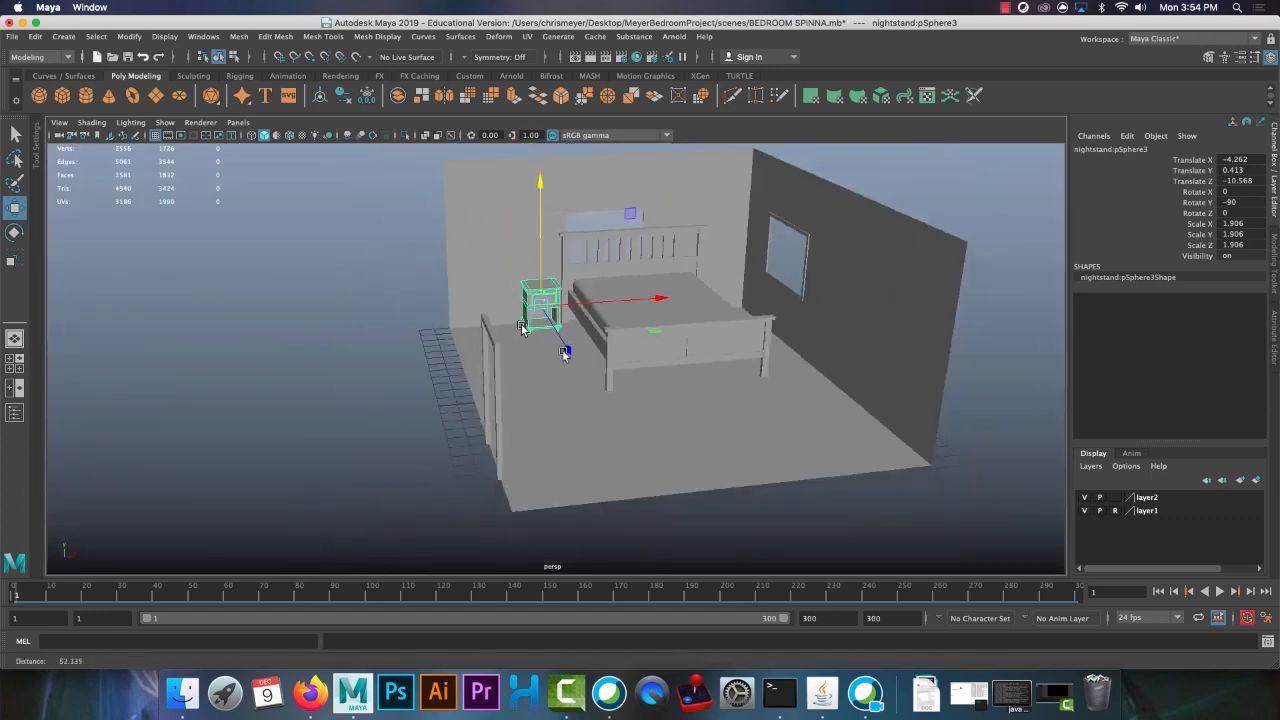
{"action": "left_click_drag", "start_coordinate": [632, 404], "coordinate": [639, 433], "text": "alt"}
{"action": "right_click_drag", "start_coordinate": [640, 435], "coordinate": [553, 325], "text": "alt"}
{"action": "left_click_drag", "start_coordinate": [638, 376], "coordinate": [597, 343], "text": "alt"}
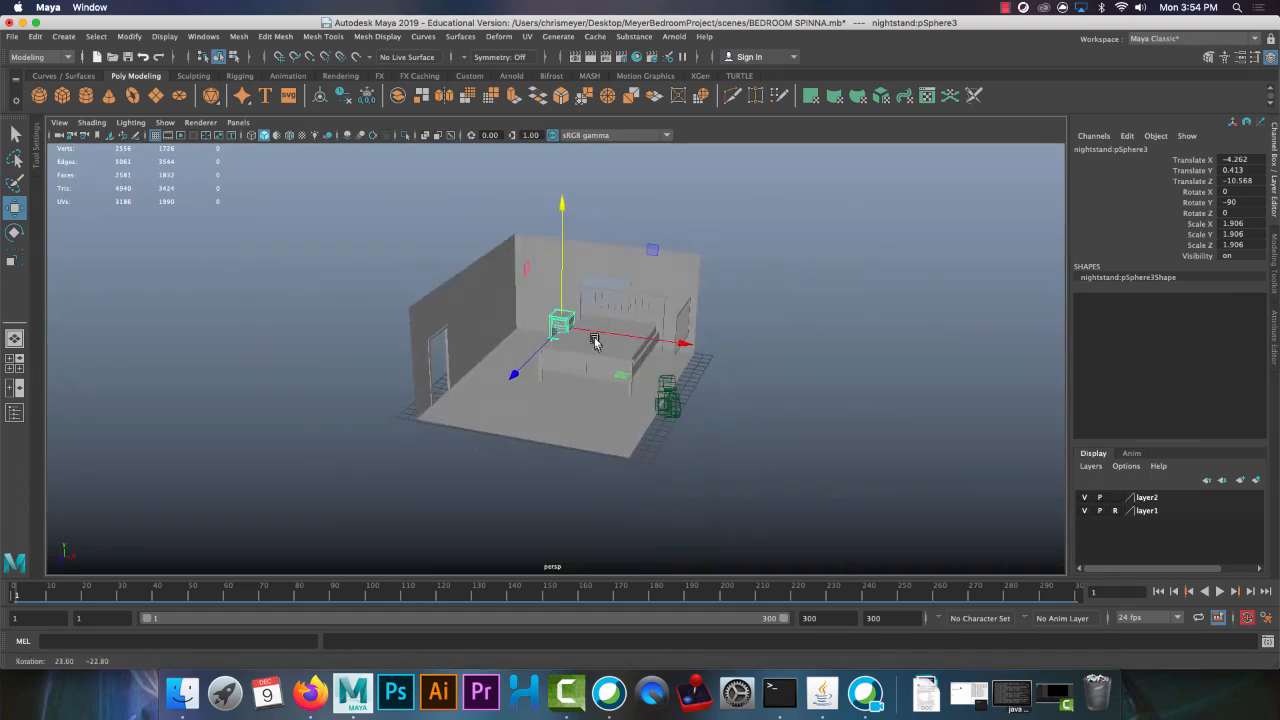
Create a reference to desk.mb in the bedroom scene and select the referenced desk
{"action": "left_click", "coordinate": [12, 37]}
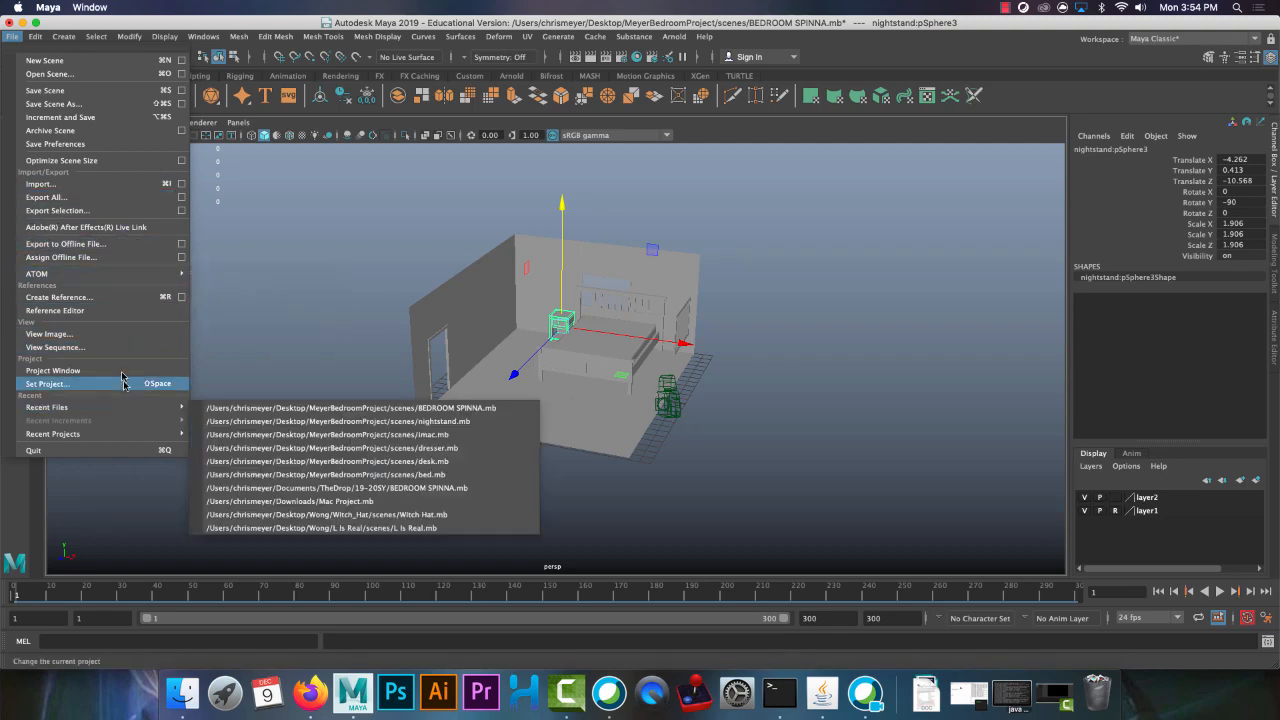
{"action": "left_click", "coordinate": [60, 297]}
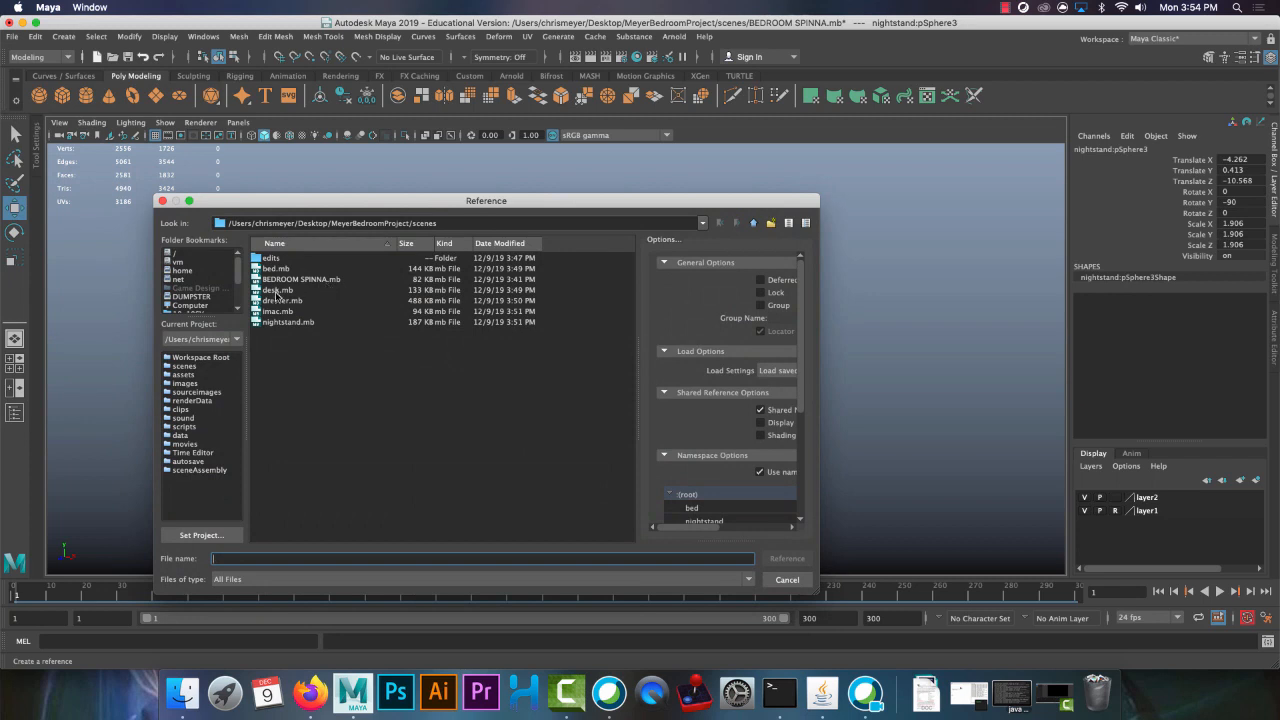
{"action": "double_click", "coordinate": [282, 291]}
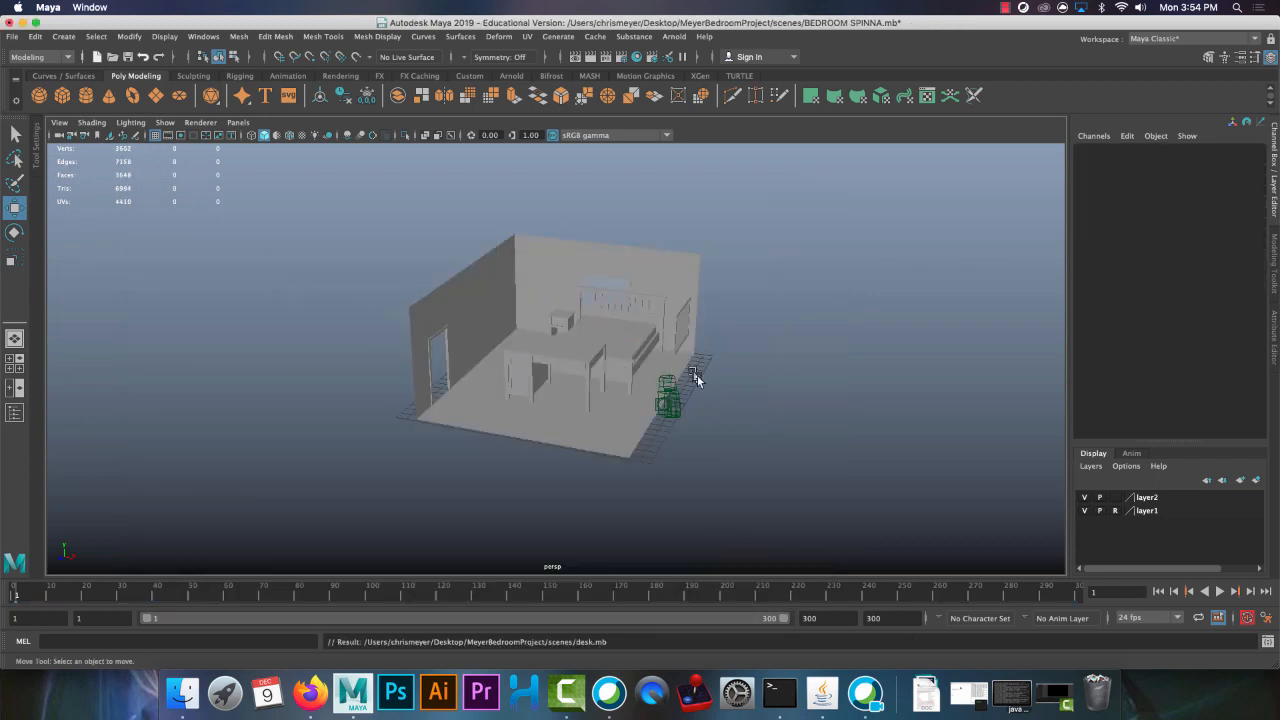
{"action": "left_click_drag", "start_coordinate": [697, 377], "coordinate": [708, 411], "text": "alt"}
{"action": "right_click_drag", "start_coordinate": [708, 411], "coordinate": [693, 466], "text": "alt"}
{"action": "left_click", "coordinate": [552, 387]}
Set the desk's Y rotation to 180 and keep the desk selected
{"action": "key", "text": "e"}
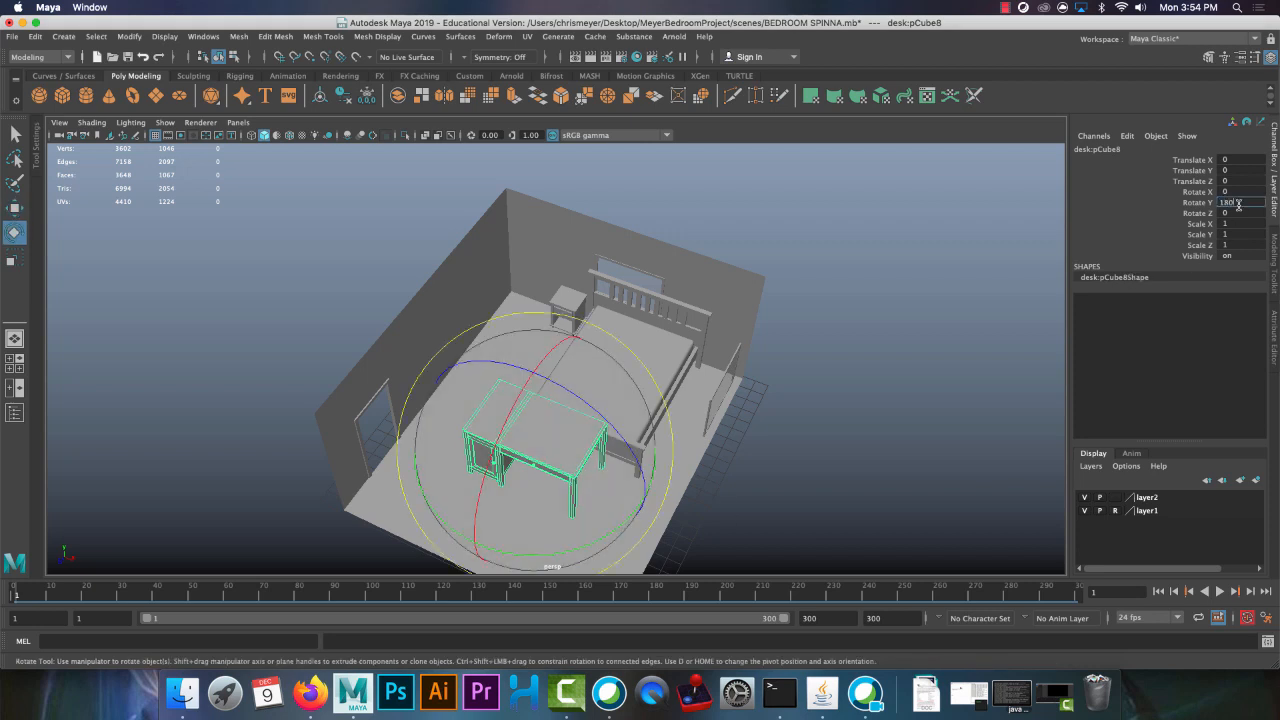
{"action": "key", "text": "Return"}
{"action": "left_click", "coordinate": [820, 428]}
{"action": "left_click", "coordinate": [568, 471]}
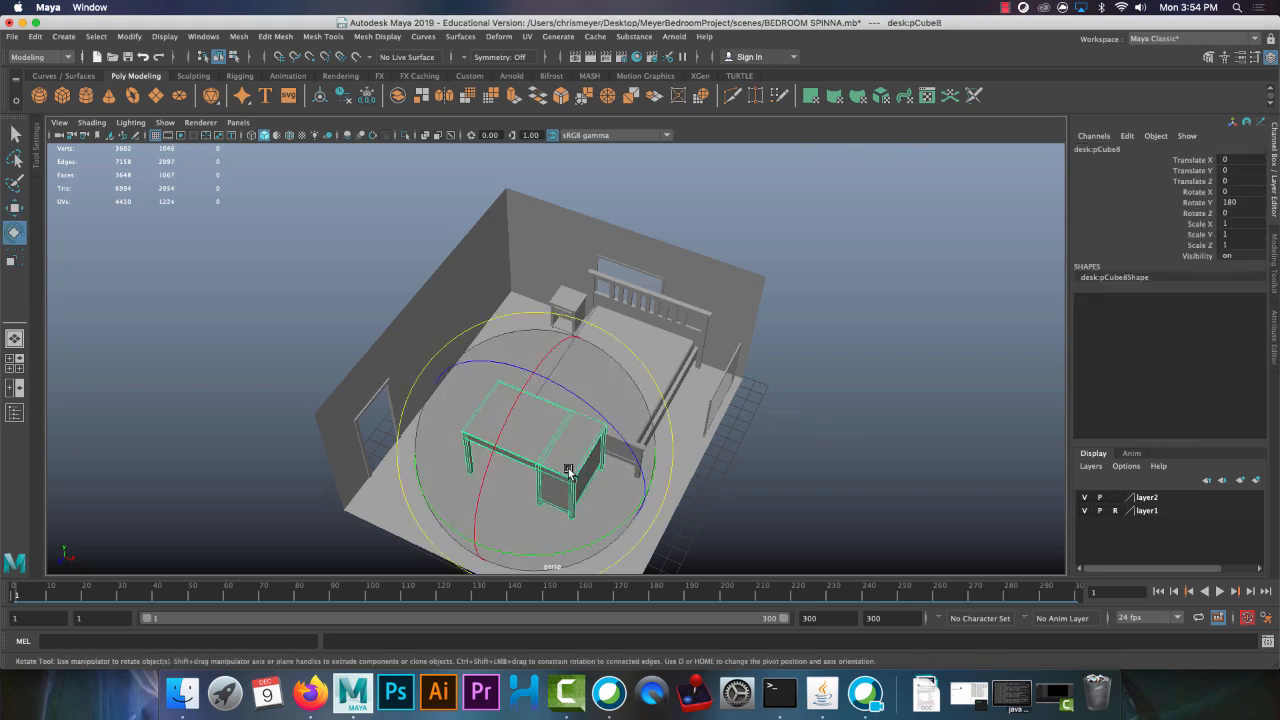
Scale the desk down to about 0.678 and move it toward the wall opposite the headboard, to about Z 7.169
{"action": "key", "text": "r"}
{"action": "left_click_drag", "start_coordinate": [617, 461], "coordinate": [380, 334], "text": "alt"}
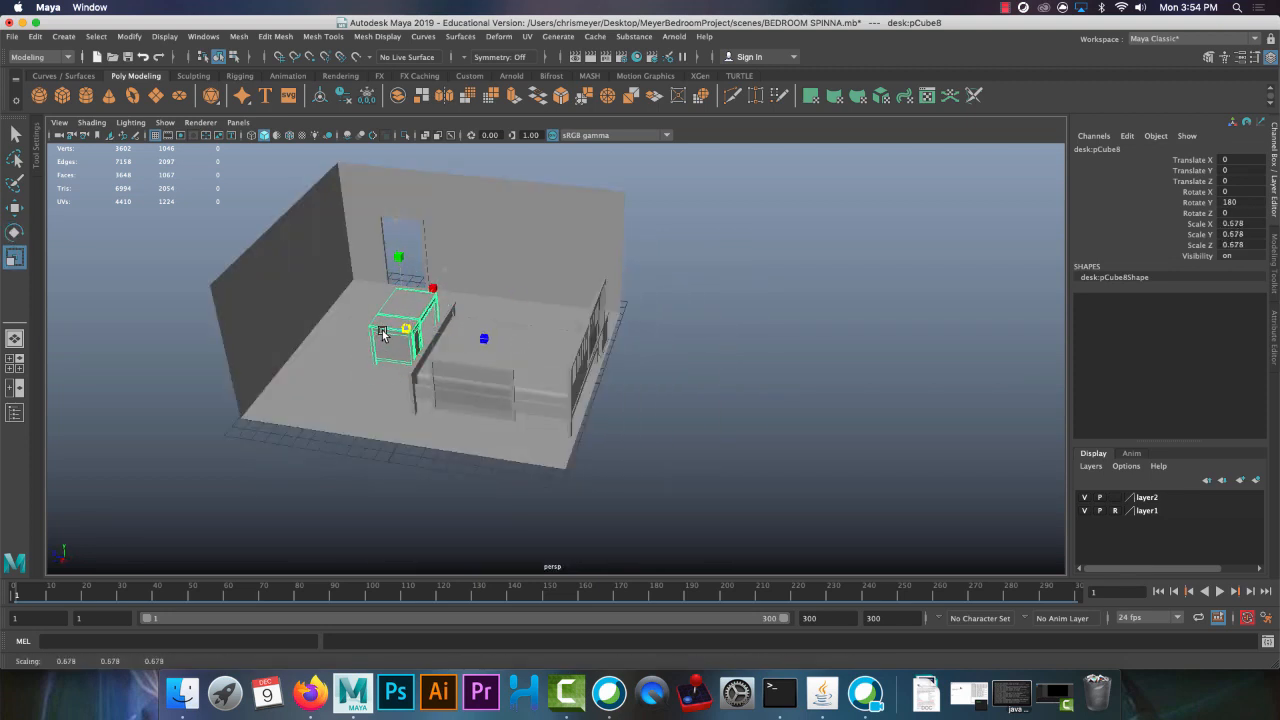
{"action": "key", "text": "w"}
{"action": "left_click_drag", "start_coordinate": [373, 335], "coordinate": [273, 333]}
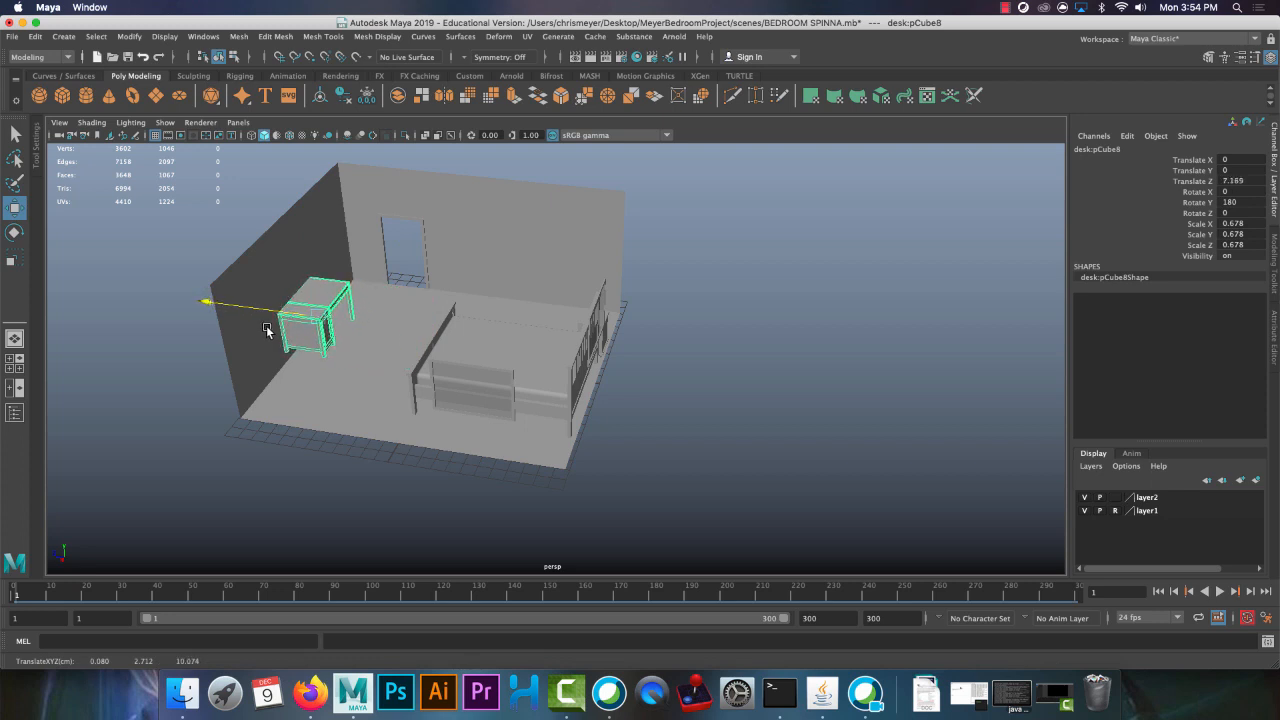
Move the desk into the corner of the room and adjust its height to the floor, at about X 5.204, Y -0.959, Z 7.059
{"action": "left_click_drag", "start_coordinate": [284, 350], "coordinate": [240, 405]}
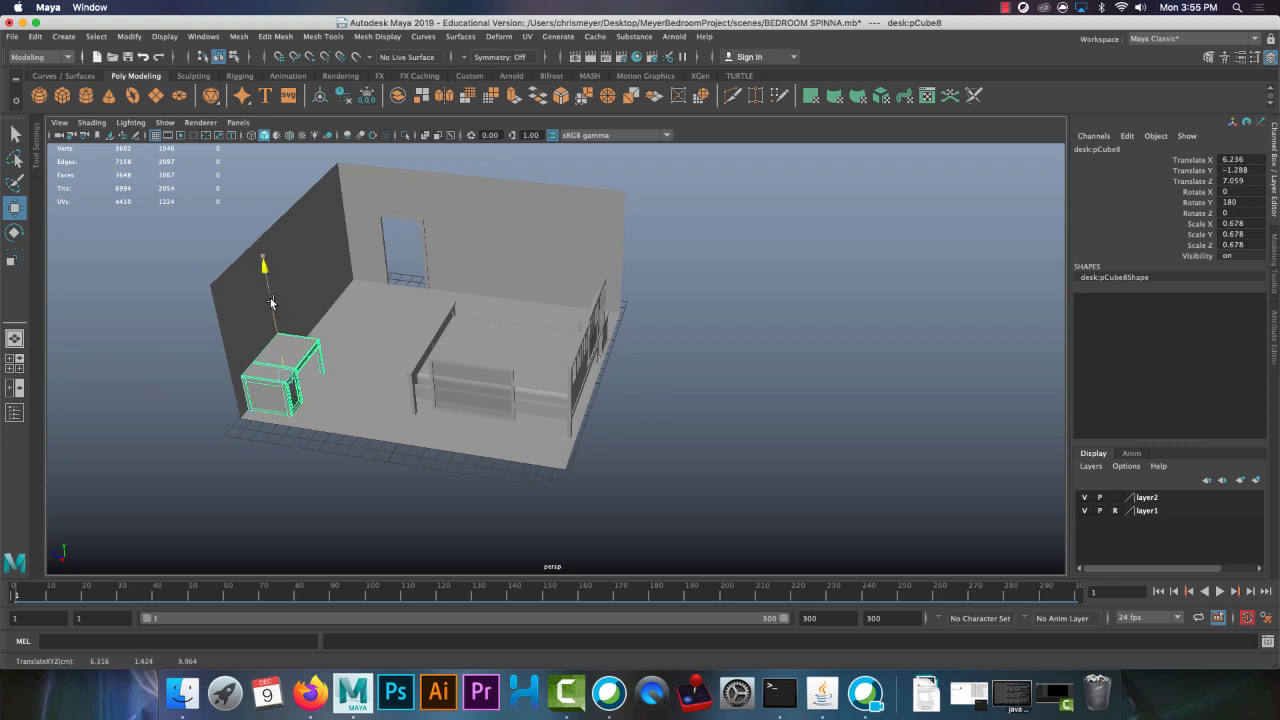
{"action": "left_click_drag", "start_coordinate": [259, 396], "coordinate": [290, 311]}
{"action": "right_click_drag", "start_coordinate": [440, 382], "coordinate": [574, 446], "text": "alt"}
{"action": "middle_click_drag", "start_coordinate": [510, 350], "coordinate": [670, 312], "text": "alt"}
{"action": "right_click_drag", "start_coordinate": [487, 318], "coordinate": [310, 270], "text": "alt"}
{"action": "left_click_drag", "start_coordinate": [550, 298], "coordinate": [405, 312], "text": "alt"}
{"action": "middle_click_drag", "start_coordinate": [525, 345], "coordinate": [620, 415], "text": "alt"}
{"action": "left_click_drag", "start_coordinate": [610, 394], "coordinate": [574, 400], "text": "alt"}
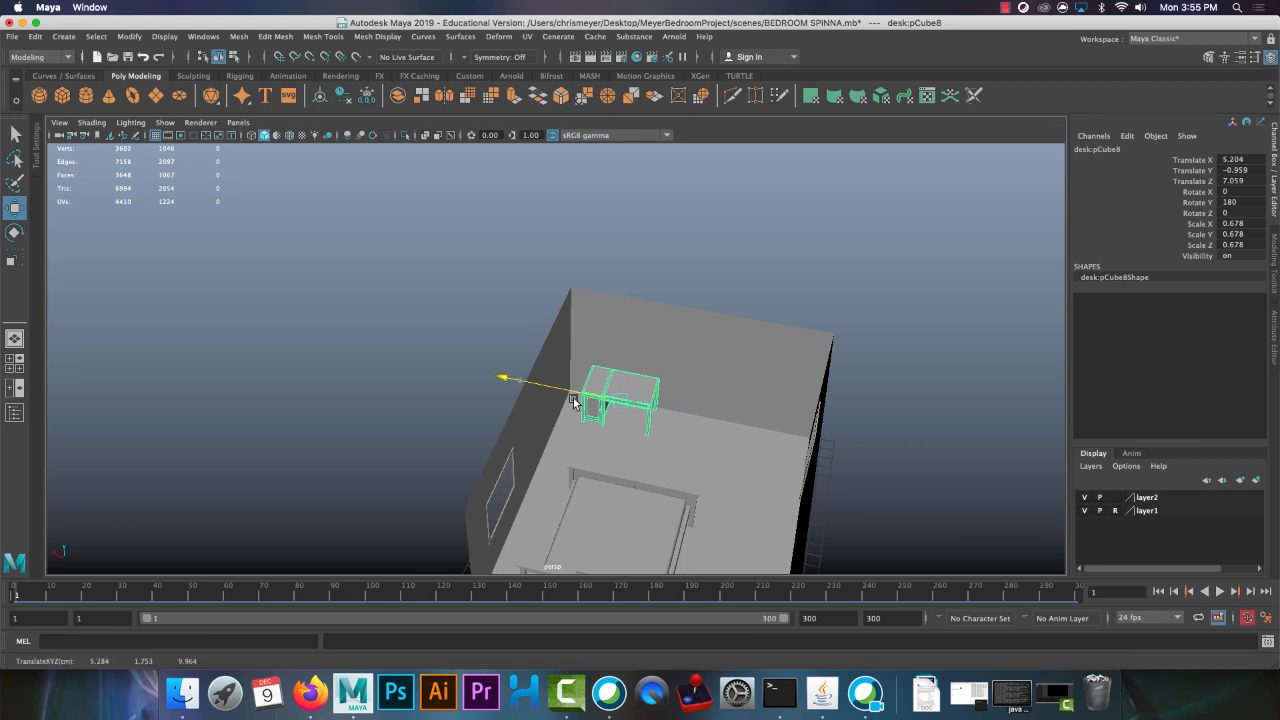
Create a reference to dresser.mb in the bedroom scene and select the referenced dresser
{"action": "left_click", "coordinate": [14, 36]}
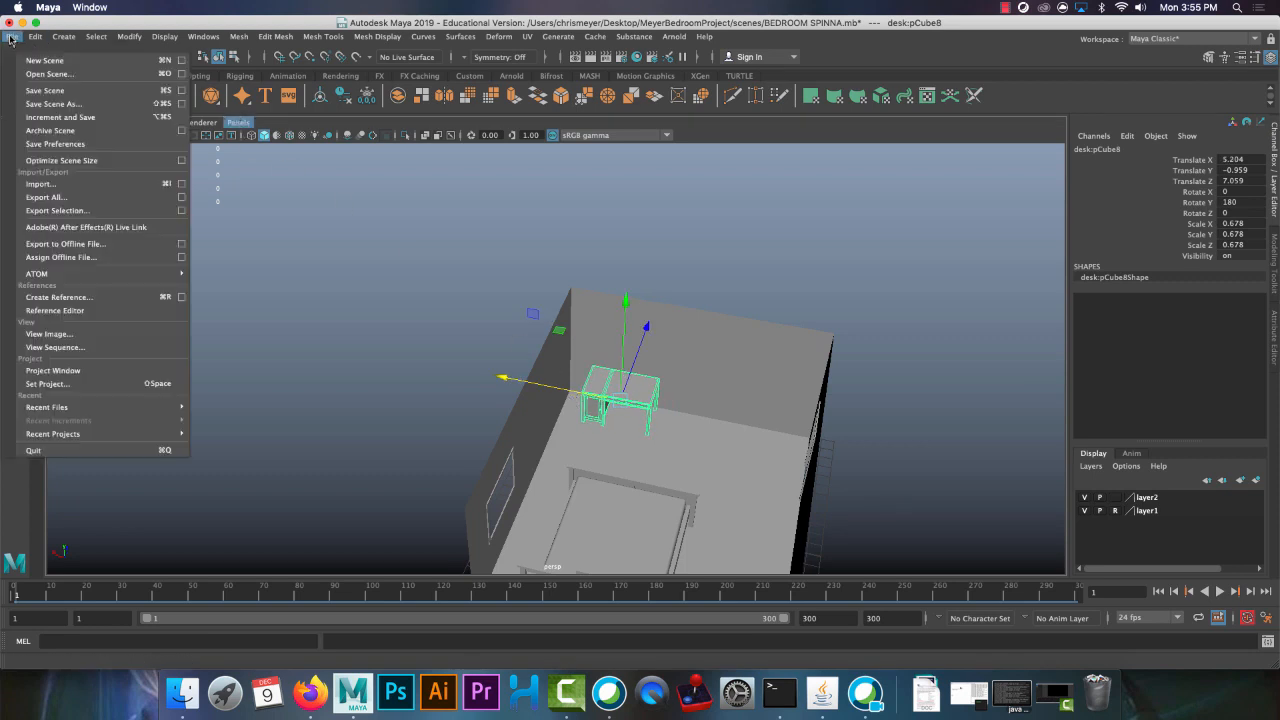
{"action": "left_click", "coordinate": [97, 297]}
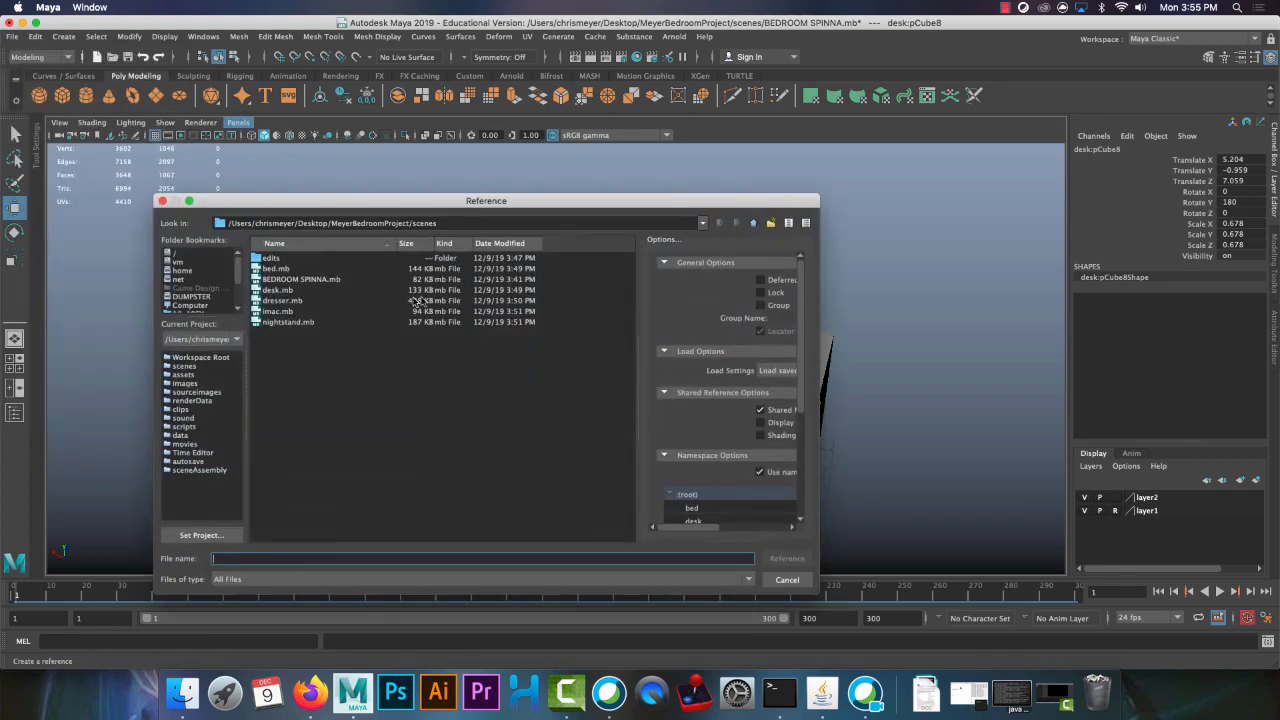
{"action": "double_click", "coordinate": [291, 305]}
{"action": "left_click_drag", "start_coordinate": [700, 371], "coordinate": [537, 314], "text": "alt"}
{"action": "left_click", "coordinate": [520, 290]}
Rotate the dresser so that its Y rotation is 90
{"action": "key", "text": "e"}
{"action": "left_click_drag", "start_coordinate": [580, 437], "coordinate": [725, 403]}
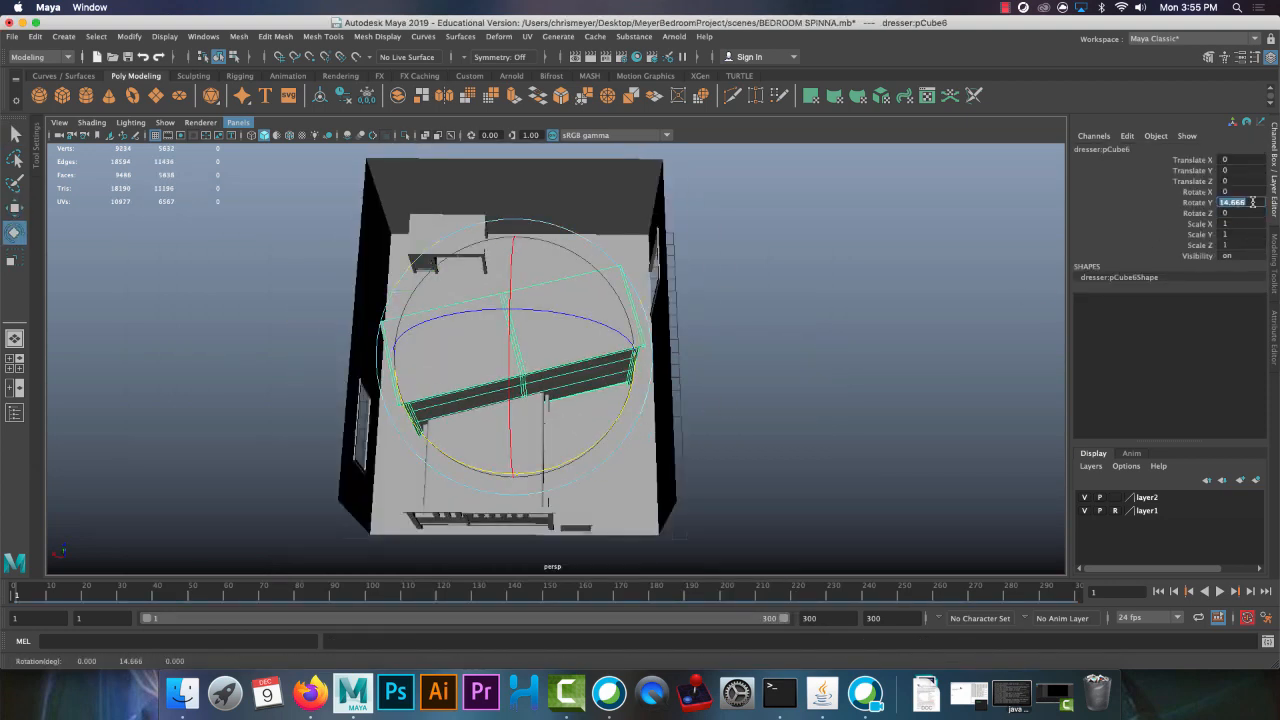
{"action": "type", "text": "90"}
{"action": "key", "text": "Return"}
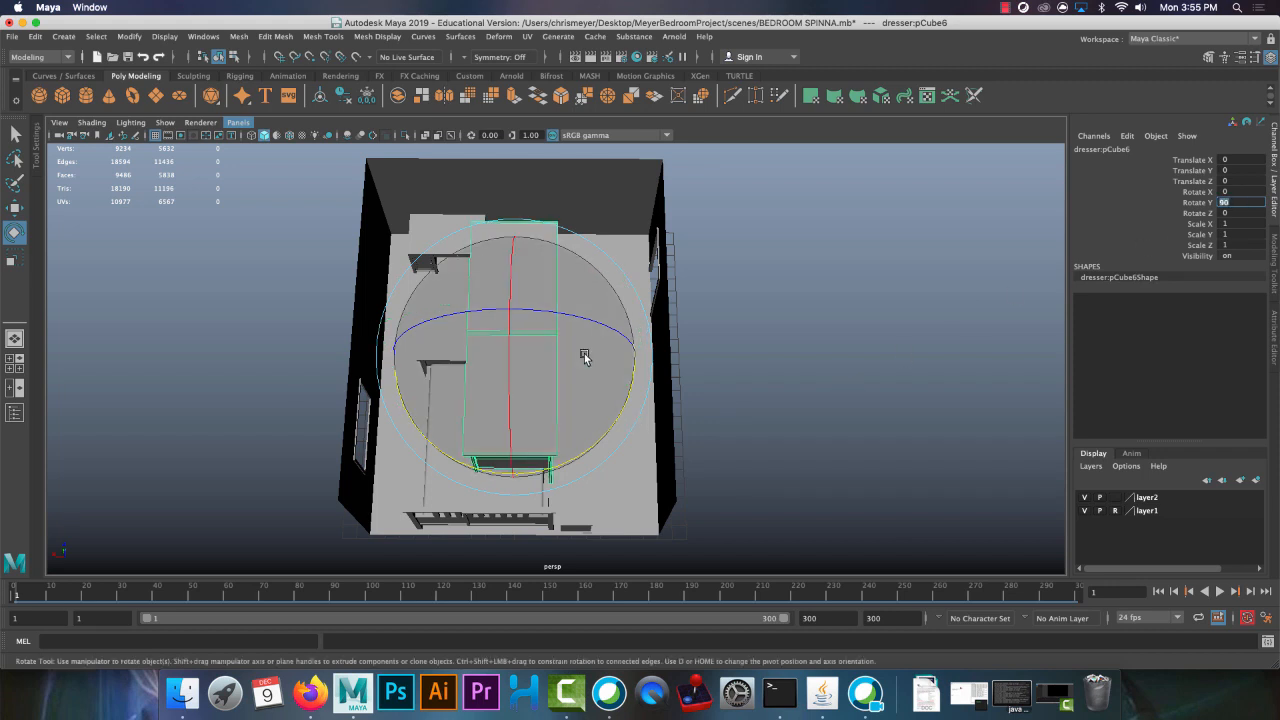
{"action": "key", "text": "Return"}
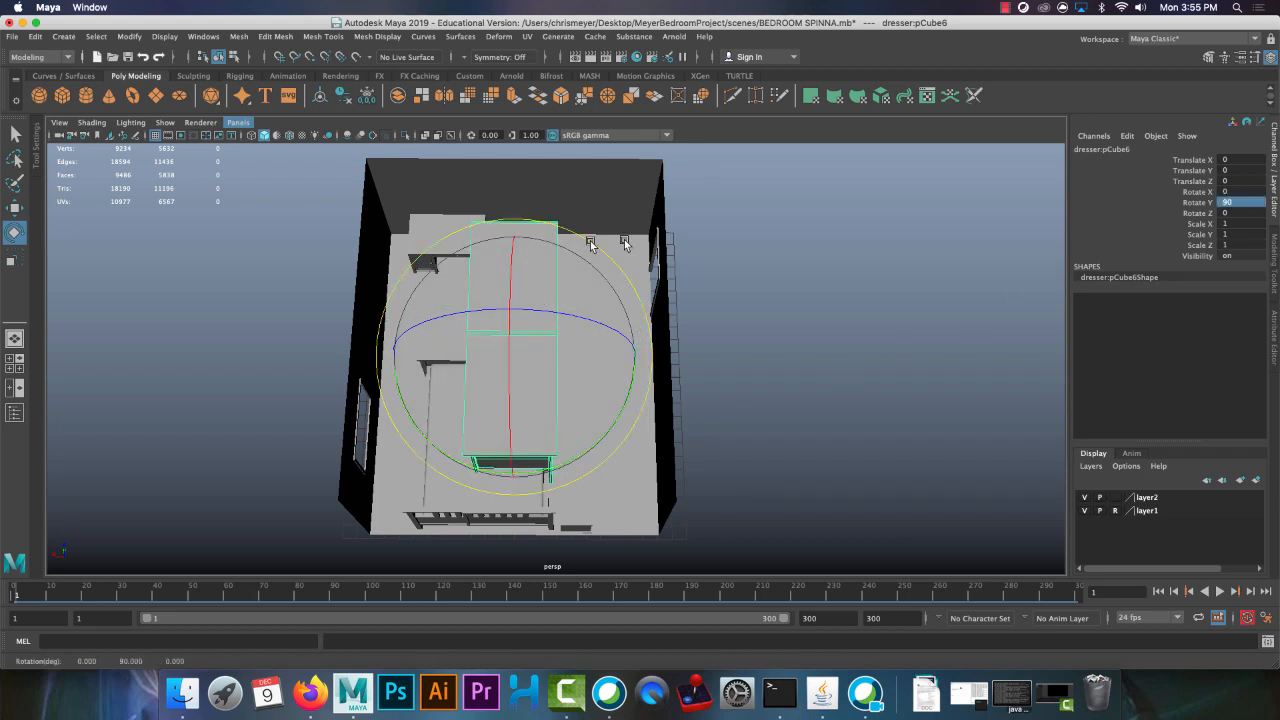
Scale the dresser down to about 0.487 and move it toward the doorway wall, to about X -8.265
{"action": "left_click", "coordinate": [806, 430]}
{"action": "left_click", "coordinate": [505, 393]}
{"action": "key", "text": "w"}
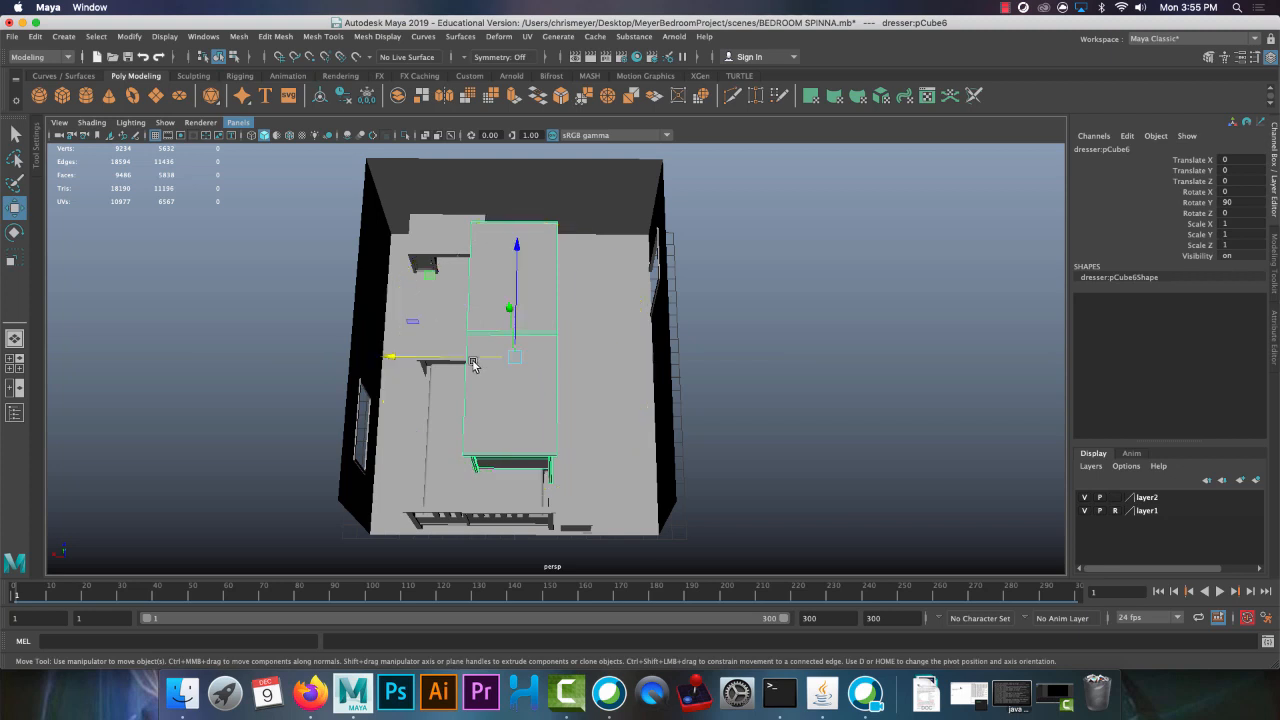
{"action": "left_click_drag", "start_coordinate": [467, 365], "coordinate": [594, 294]}
{"action": "key", "text": "r"}
{"action": "key", "text": "w"}
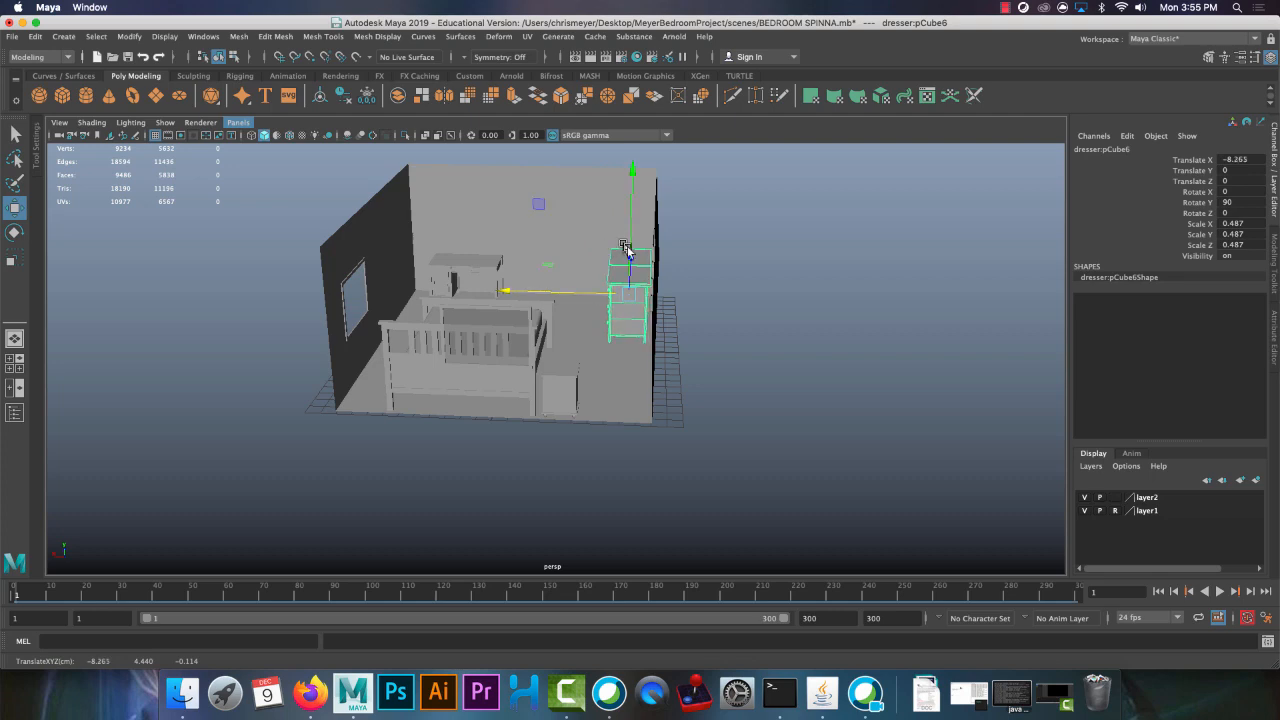
Place the dresser on the floor against the doorway wall, clear of the door opening, at about X -8.543, Y -2.292, Z -2.627
{"action": "left_click_drag", "start_coordinate": [628, 250], "coordinate": [597, 442], "text": "alt"}
{"action": "right_click_drag", "start_coordinate": [597, 442], "coordinate": [670, 486], "text": "alt"}
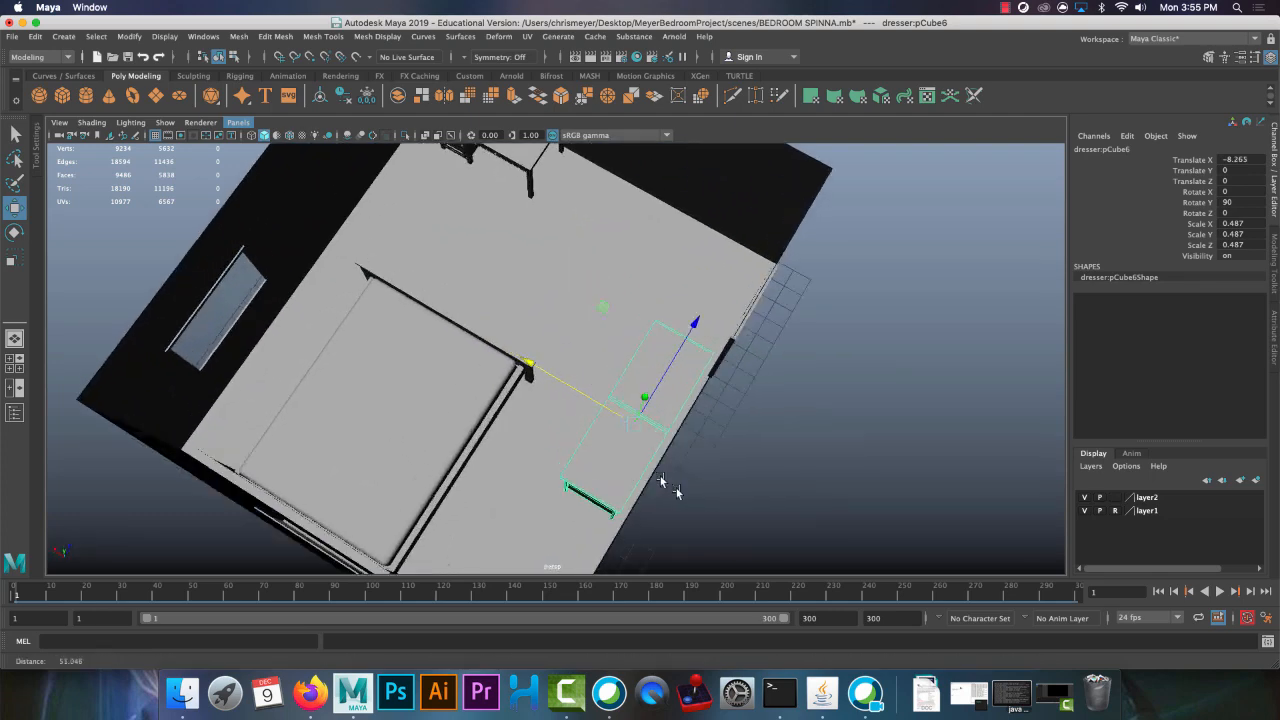
{"action": "left_click_drag", "start_coordinate": [660, 481], "coordinate": [740, 517], "text": "alt"}
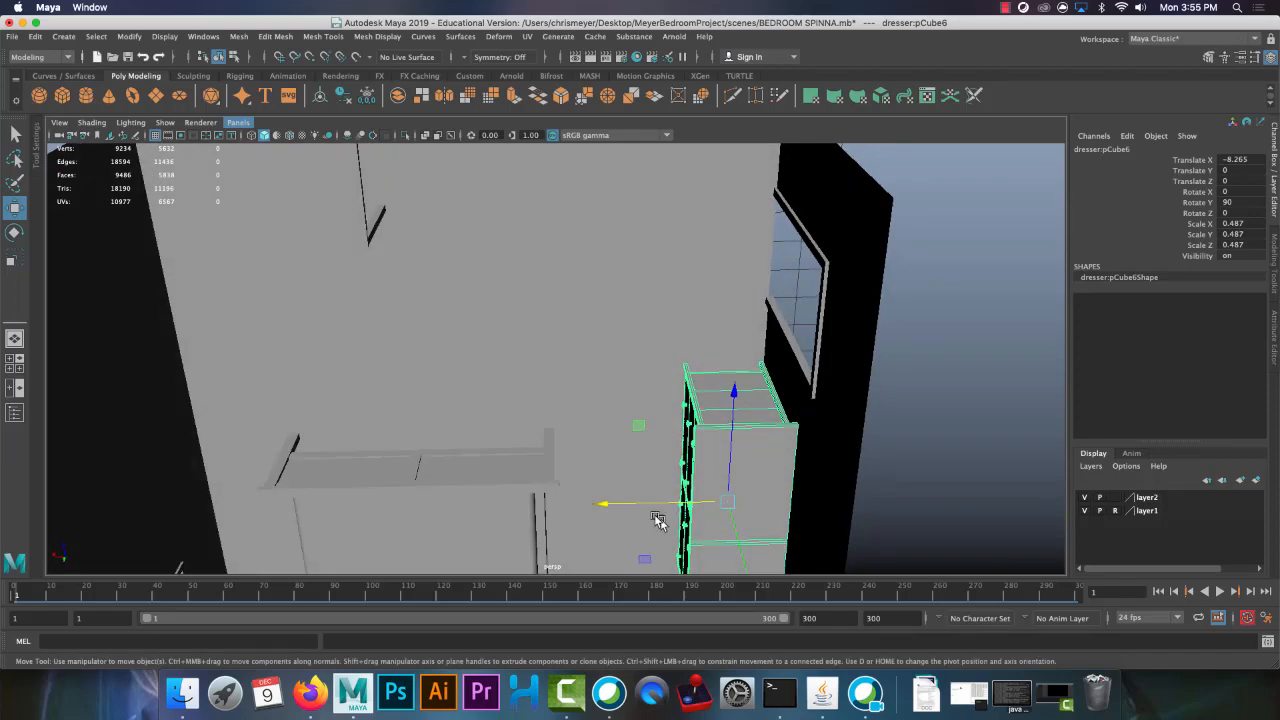
{"action": "left_click_drag", "start_coordinate": [655, 505], "coordinate": [512, 367]}
{"action": "left_click_drag", "start_coordinate": [438, 441], "coordinate": [560, 514]}
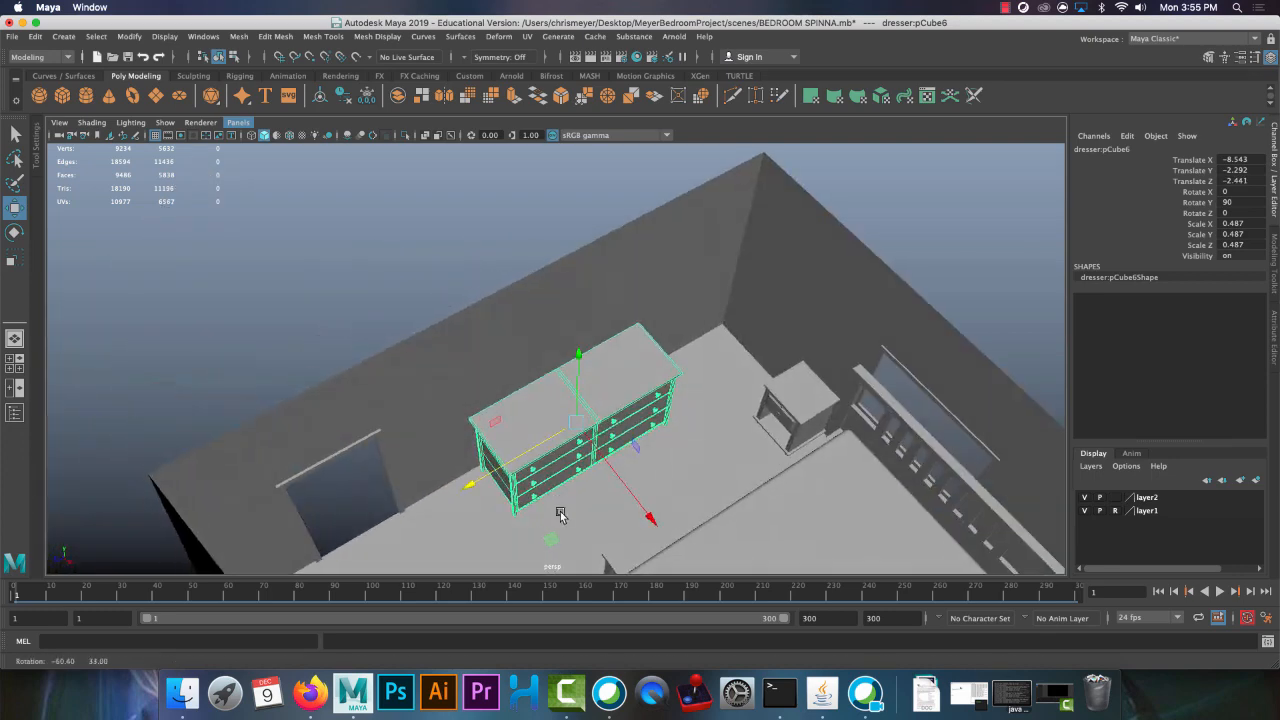
{"action": "left_click_drag", "start_coordinate": [470, 484], "coordinate": [360, 516]}
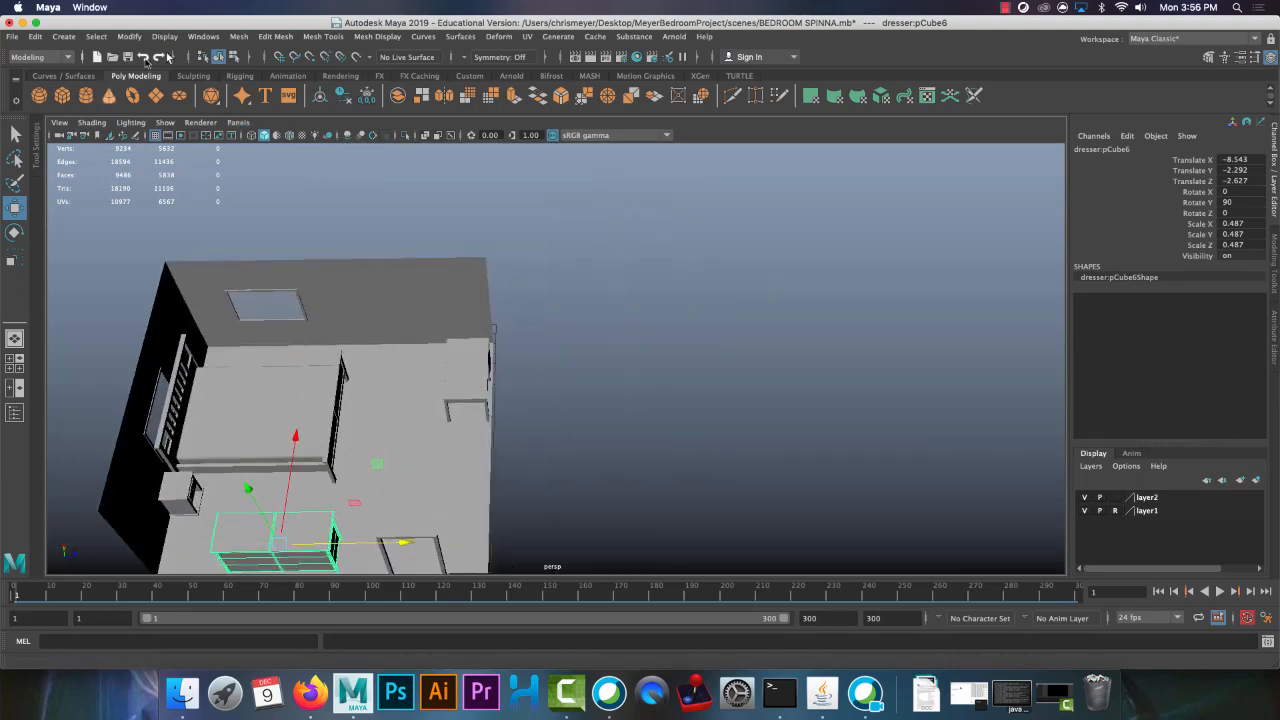
Create a reference to imac.mb in the bedroom scene and select the referenced computer
{"action": "left_click", "coordinate": [12, 36]}
{"action": "left_click", "coordinate": [143, 300]}
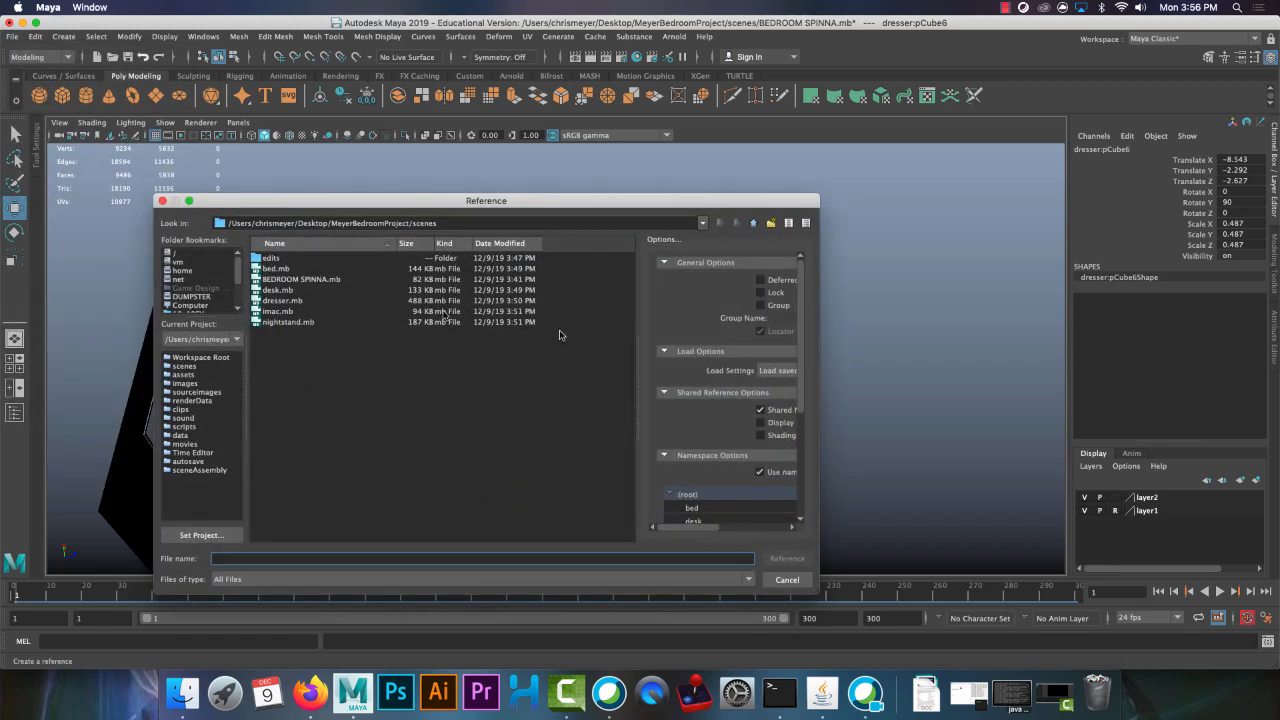
{"action": "double_click", "coordinate": [280, 312]}
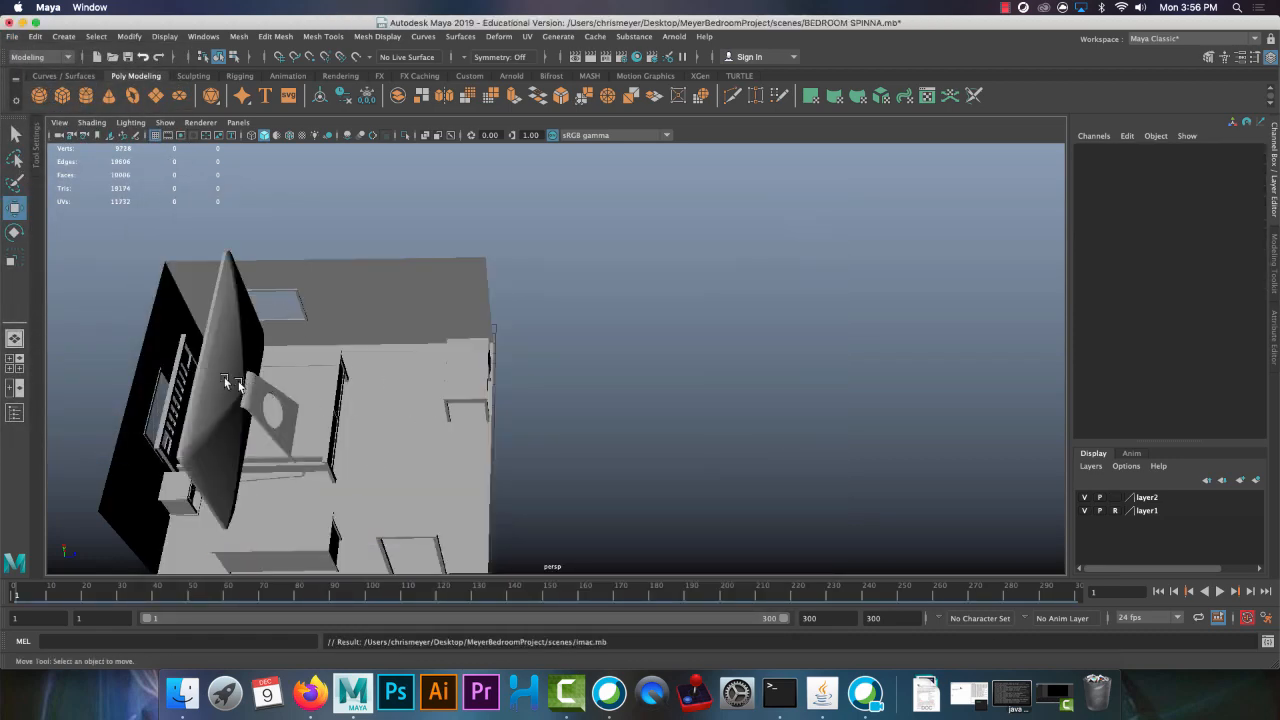
{"action": "left_click", "coordinate": [240, 415]}
{"action": "left_click_drag", "start_coordinate": [240, 415], "coordinate": [425, 365], "text": "alt"}
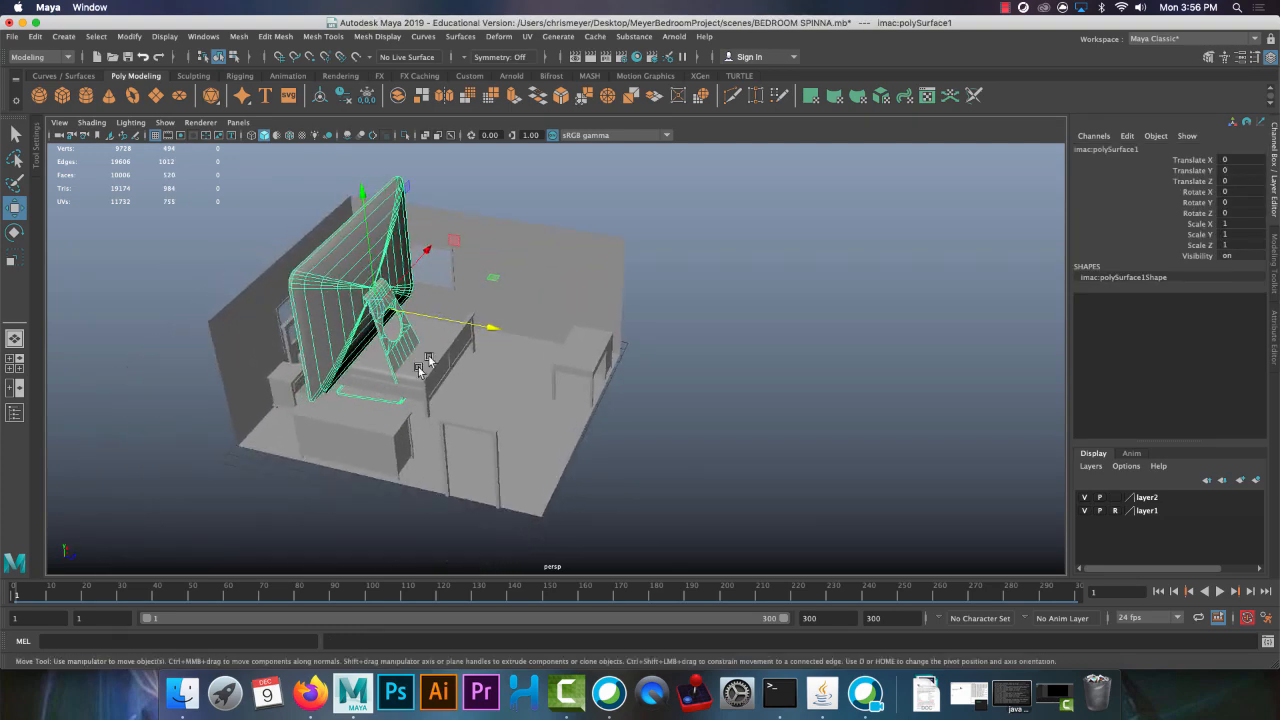
Move the iMac toward the desk to about Z 13.569 and scale it down to about 0.358
{"action": "left_click_drag", "start_coordinate": [397, 320], "coordinate": [447, 344]}
{"action": "key", "text": "r"}
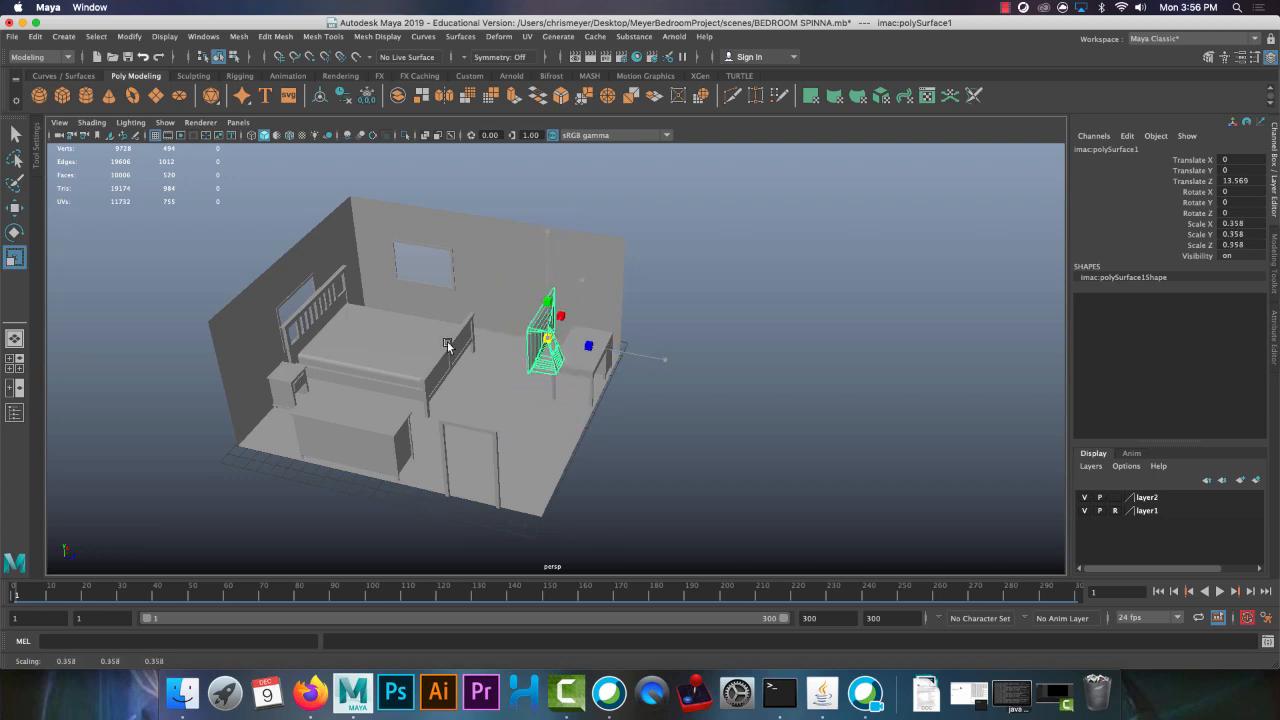
{"action": "key", "text": "w"}
Move the iMac over the desk, to about X 4.339 and Z 15.071
{"action": "left_click_drag", "start_coordinate": [563, 374], "coordinate": [474, 383], "text": "alt"}
{"action": "scroll", "coordinate": [456, 390], "scroll_direction": "up", "scroll_amount": 4}
{"action": "middle_click_drag", "start_coordinate": [437, 397], "coordinate": [498, 354], "text": "alt"}
{"action": "scroll", "coordinate": [252, 436], "scroll_direction": "up", "scroll_amount": 2}
{"action": "left_click_drag", "start_coordinate": [498, 354], "coordinate": [258, 262], "text": "alt"}
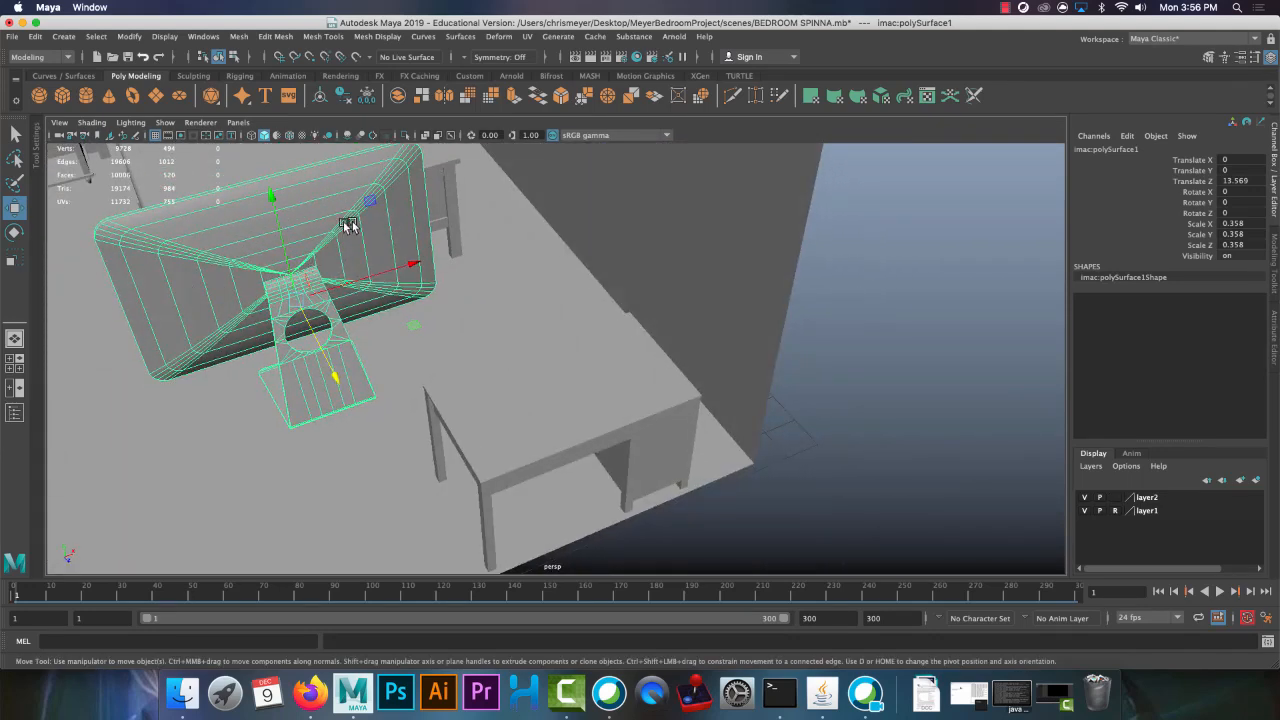
{"action": "left_click_drag", "start_coordinate": [348, 226], "coordinate": [350, 423], "text": "alt"}
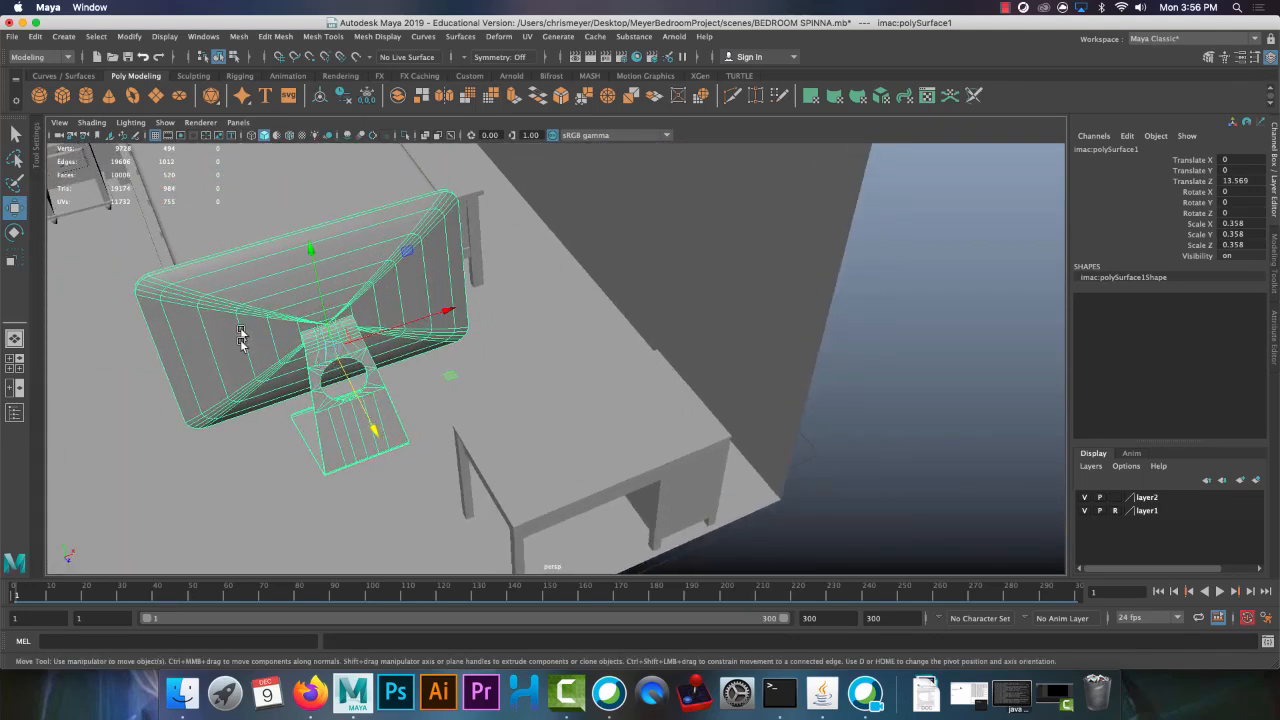
{"action": "left_click_drag", "start_coordinate": [400, 327], "coordinate": [683, 426]}
Scale the iMac down to about 0.198 and lower it toward the desktop, to about Y -2.695
{"action": "key", "text": "r"}
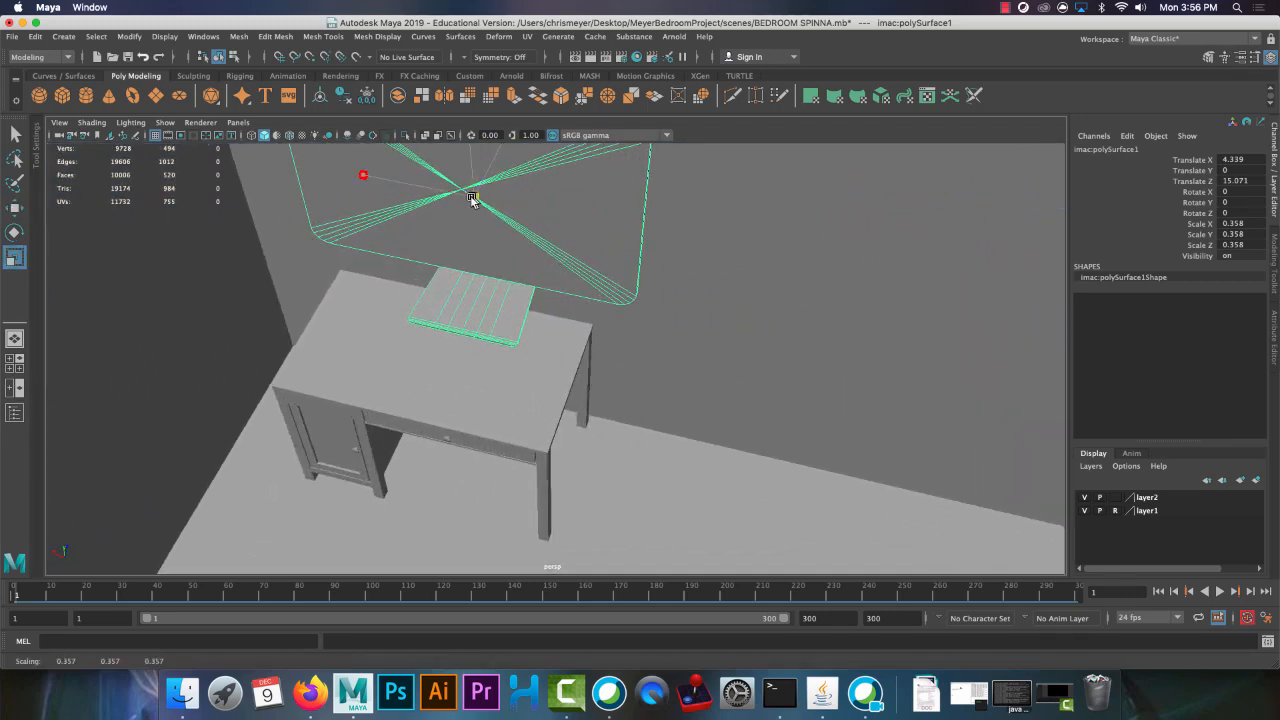
{"action": "left_click_drag", "start_coordinate": [474, 197], "coordinate": [368, 212]}
{"action": "key", "text": "w"}
{"action": "left_click_drag", "start_coordinate": [531, 217], "coordinate": [448, 323], "text": "alt"}
Shift the iMac sideways on the desk to about X 4.899 and fine-tune its height to about Y -2.688
{"action": "left_click_drag", "start_coordinate": [412, 385], "coordinate": [565, 342], "text": "alt"}
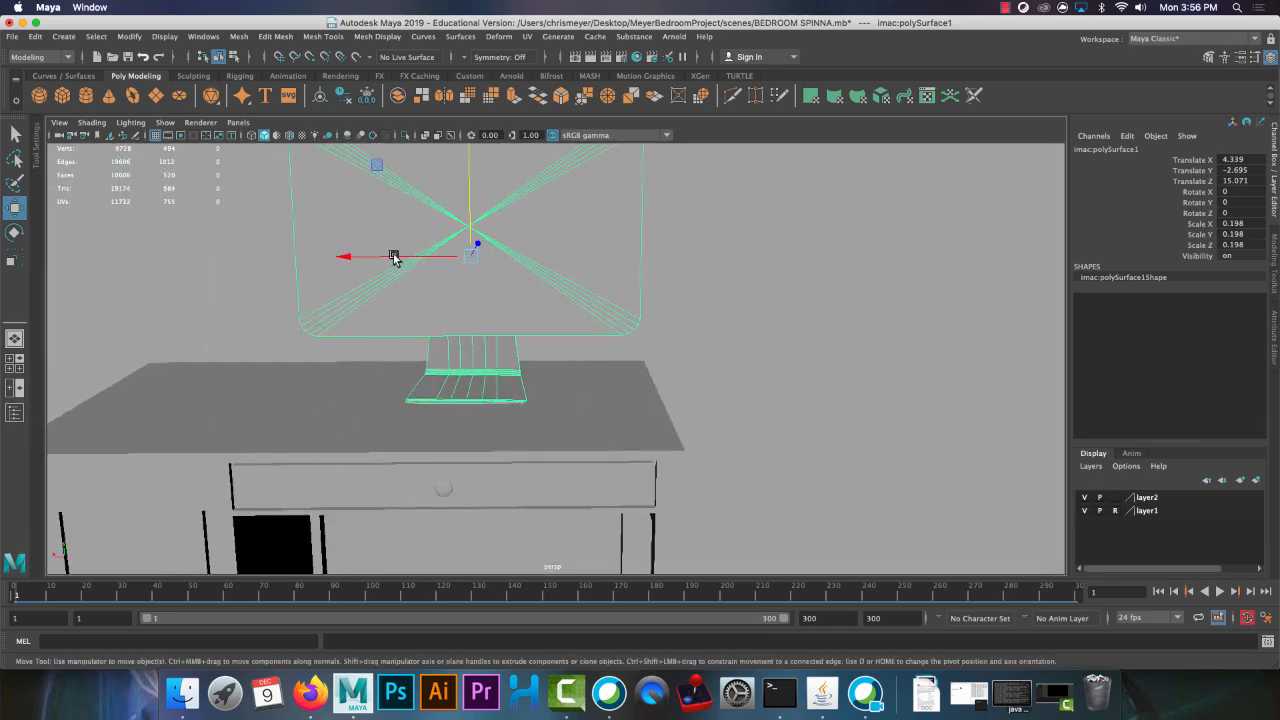
{"action": "left_click_drag", "start_coordinate": [392, 256], "coordinate": [335, 254]}
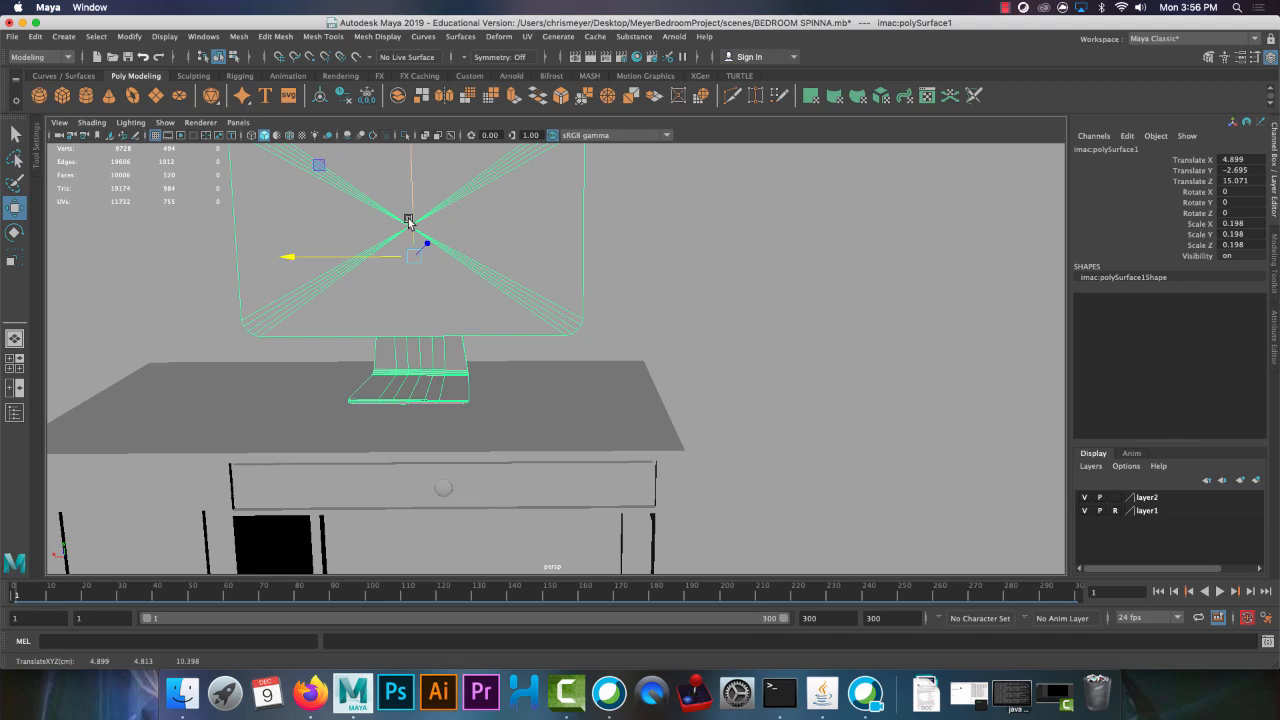
{"action": "left_click_drag", "start_coordinate": [408, 221], "coordinate": [412, 221]}
{"action": "left_click_drag", "start_coordinate": [535, 267], "coordinate": [518, 290], "text": "alt"}
Inspect the furnished room from several angles to check the placement of the iMac, desk, bed and dresser, with nothing selected
{"action": "right_click_drag", "start_coordinate": [518, 290], "coordinate": [249, 189], "text": "alt"}
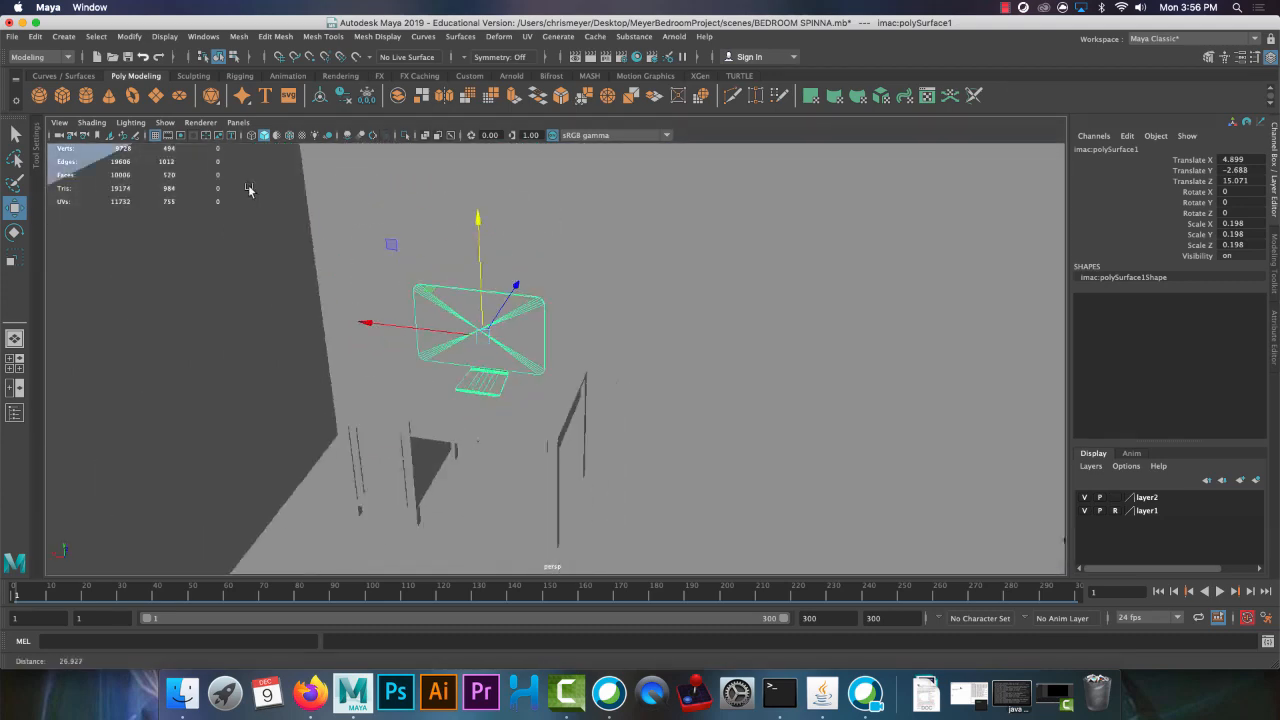
{"action": "left_click_drag", "start_coordinate": [249, 189], "coordinate": [515, 412], "text": "alt"}
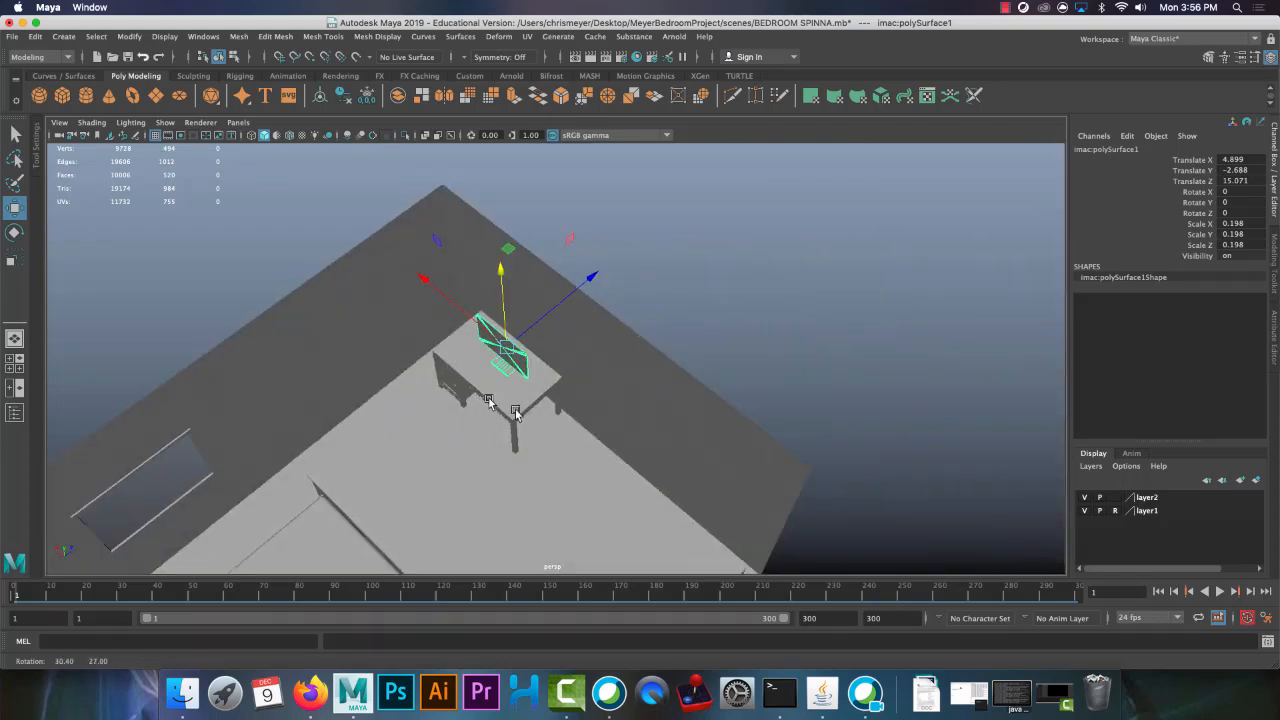
{"action": "right_click_drag", "start_coordinate": [515, 412], "coordinate": [410, 375], "text": "alt"}
{"action": "left_click_drag", "start_coordinate": [589, 451], "coordinate": [626, 423], "text": "alt"}
{"action": "middle_click_drag", "start_coordinate": [626, 423], "coordinate": [630, 290], "text": "alt"}
{"action": "right_click_drag", "start_coordinate": [681, 415], "coordinate": [820, 430], "text": "alt"}
{"action": "left_click_drag", "start_coordinate": [575, 379], "coordinate": [691, 427], "text": "alt"}
{"action": "middle_click_drag", "start_coordinate": [361, 163], "coordinate": [386, 248], "text": "alt"}
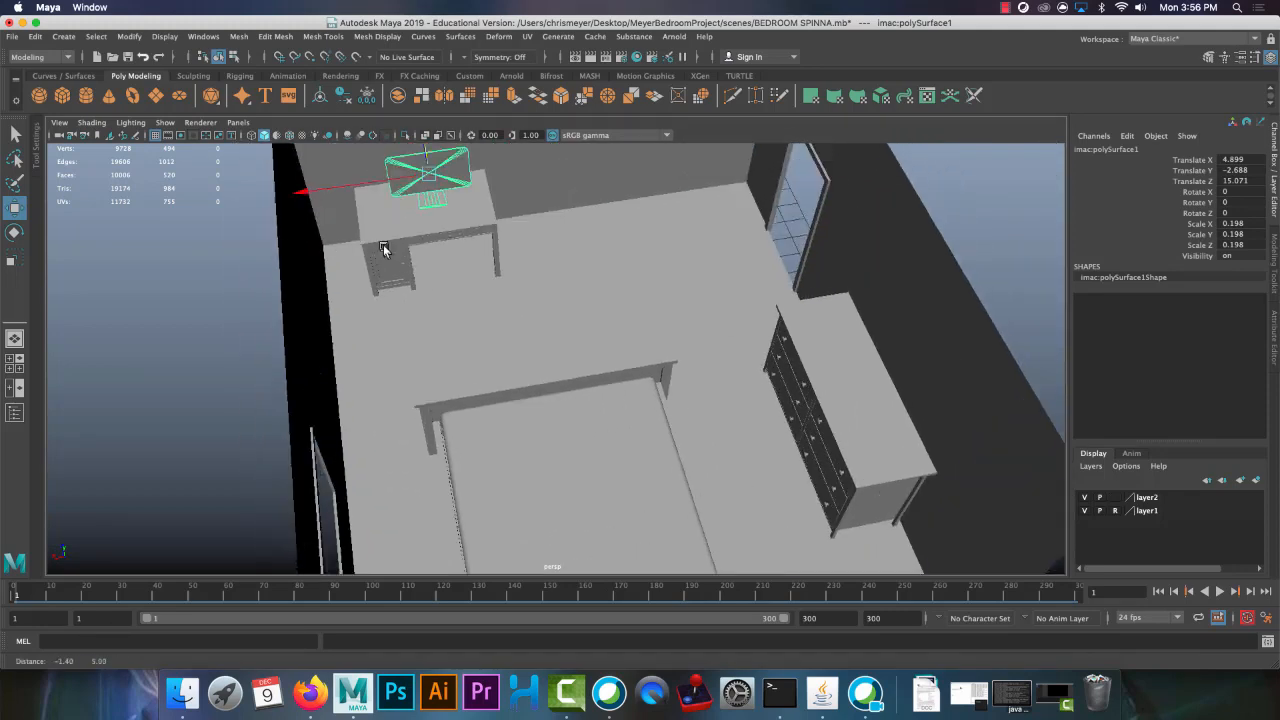
{"action": "middle_click_drag", "start_coordinate": [660, 345], "coordinate": [605, 281], "text": "alt"}
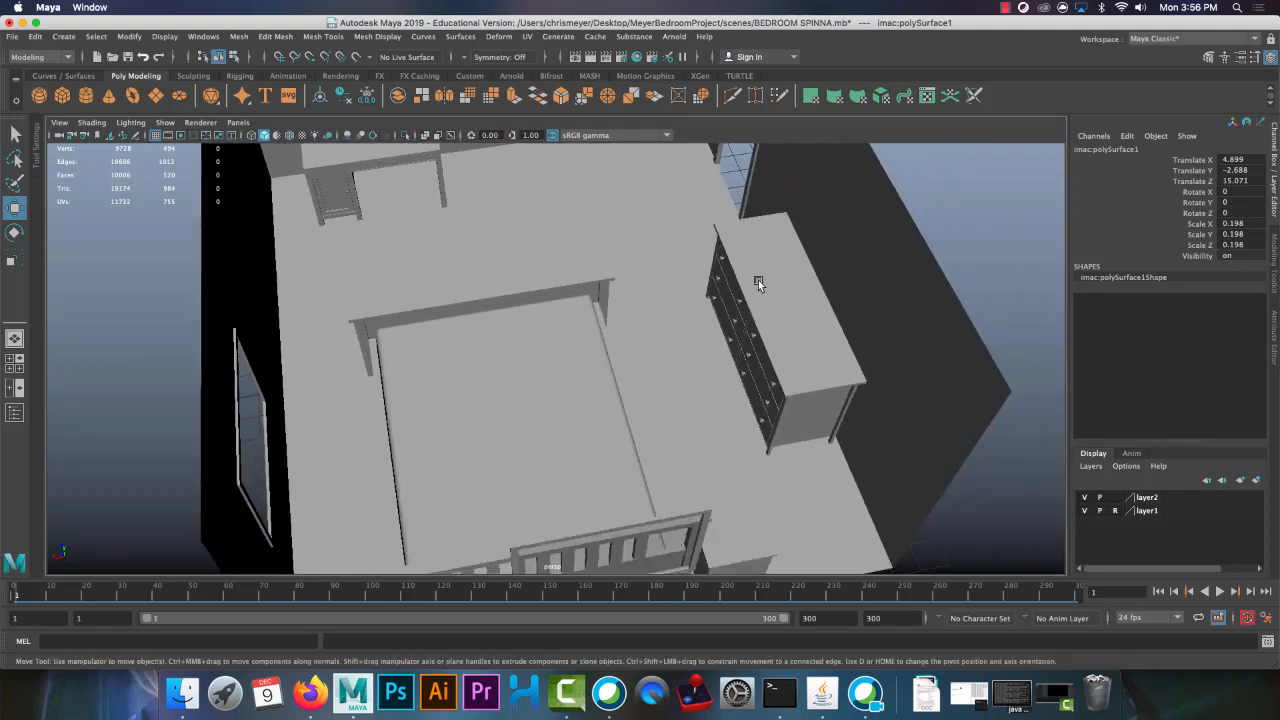
{"action": "middle_click_drag", "start_coordinate": [758, 280], "coordinate": [757, 333], "text": "alt"}
{"action": "left_click", "coordinate": [949, 277]}
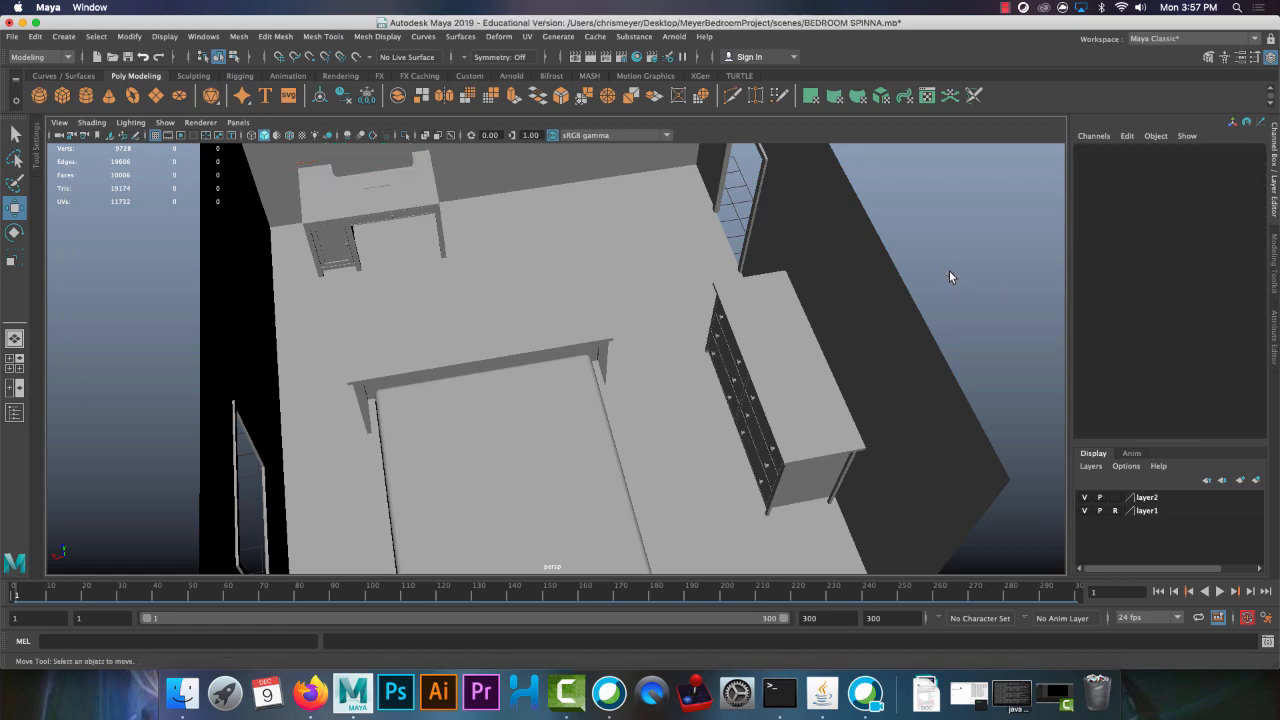
{"action": "left_click_drag", "start_coordinate": [797, 300], "coordinate": [650, 393], "text": "alt"}
{"action": "scroll", "coordinate": [650, 391], "scroll_direction": "down", "scroll_amount": 6}
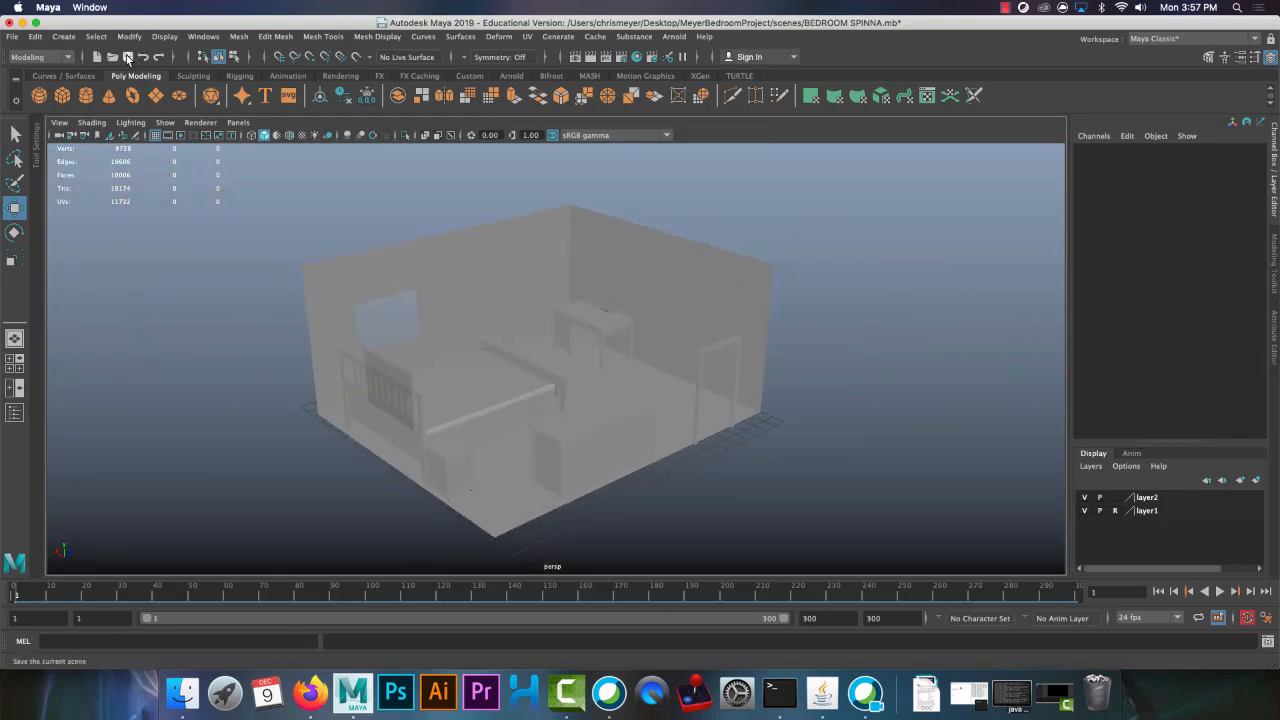
Switch to Finder, view the contents of the 19-20SY folder and close the window
{"action": "left_click", "coordinate": [184, 690]}
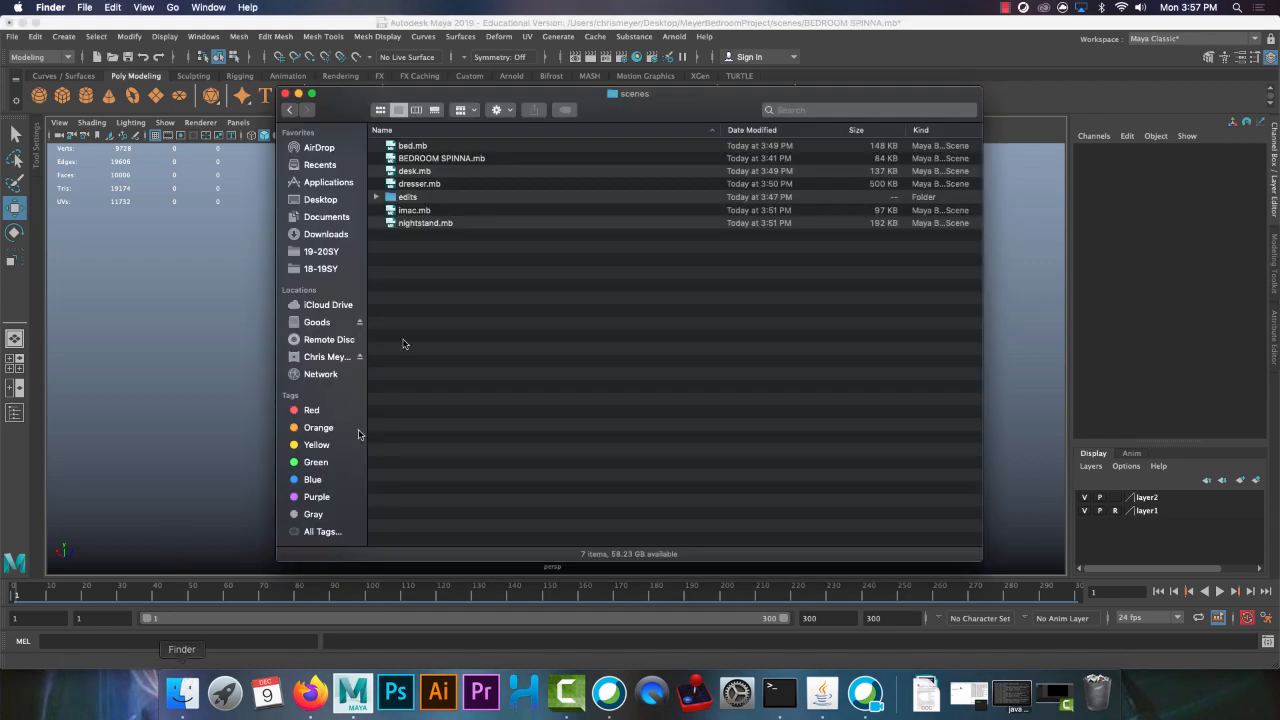
{"action": "left_click", "coordinate": [330, 250]}
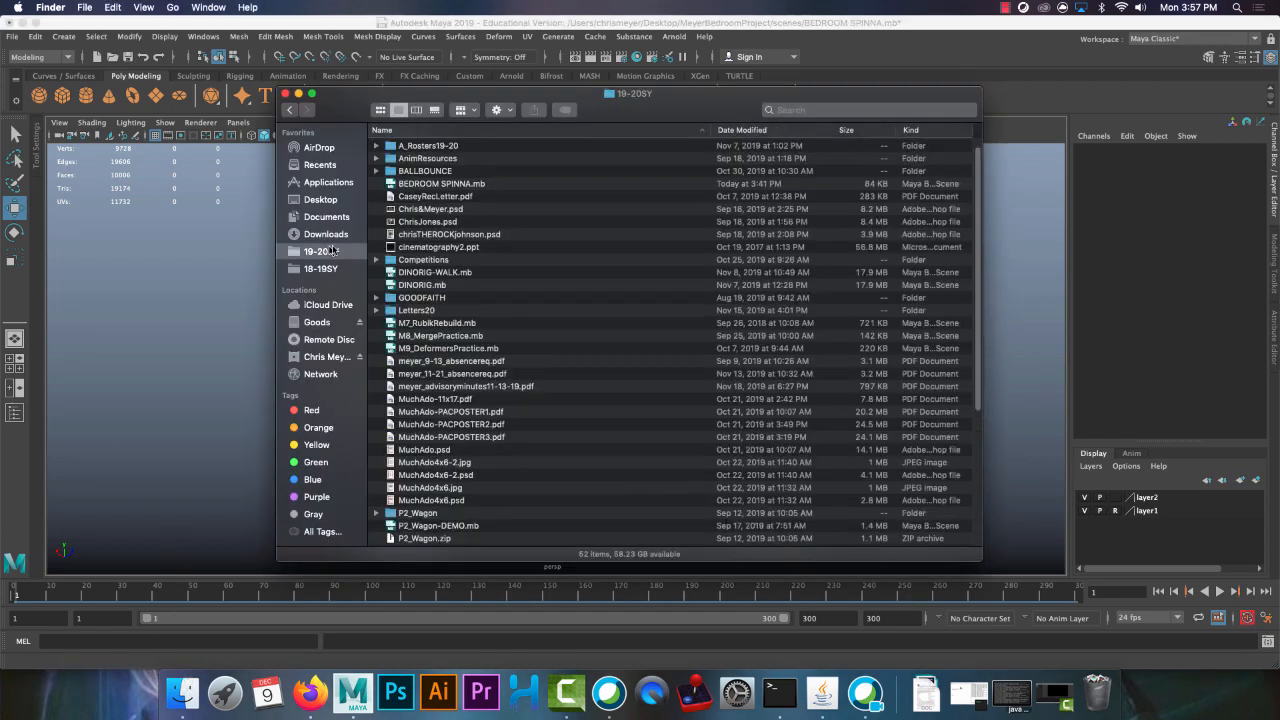
{"action": "left_click", "coordinate": [285, 93]}
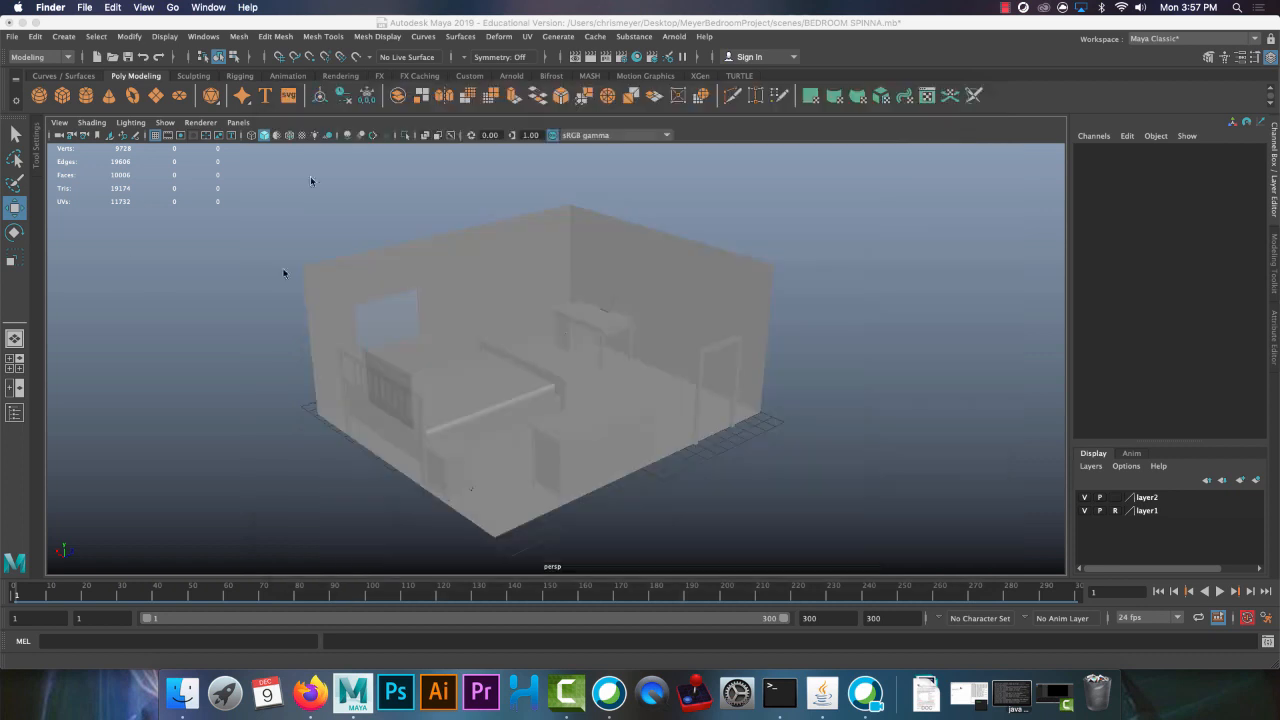
Return to Maya and save the BEDROOM SPINNA.mb scene
{"action": "left_click", "coordinate": [150, 243]}
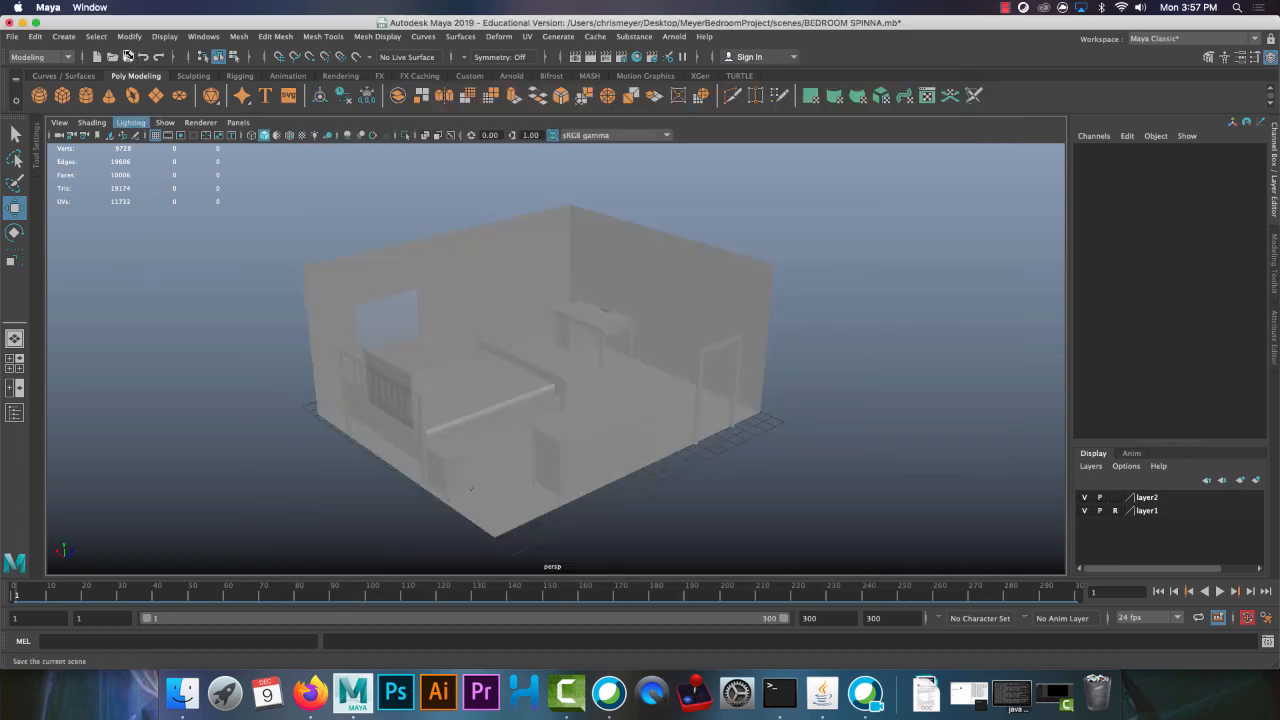
{"action": "left_click", "coordinate": [129, 57]}
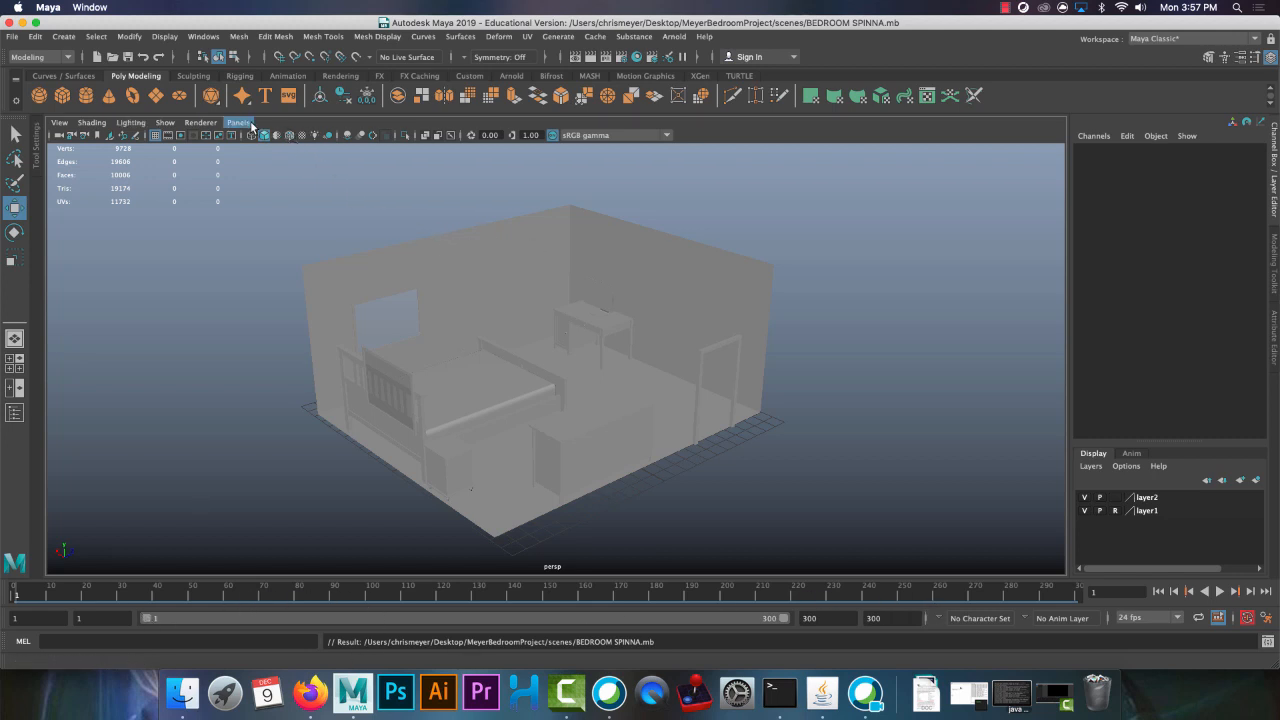
{"action": "left_click_drag", "start_coordinate": [444, 428], "coordinate": [470, 330], "text": "alt"}
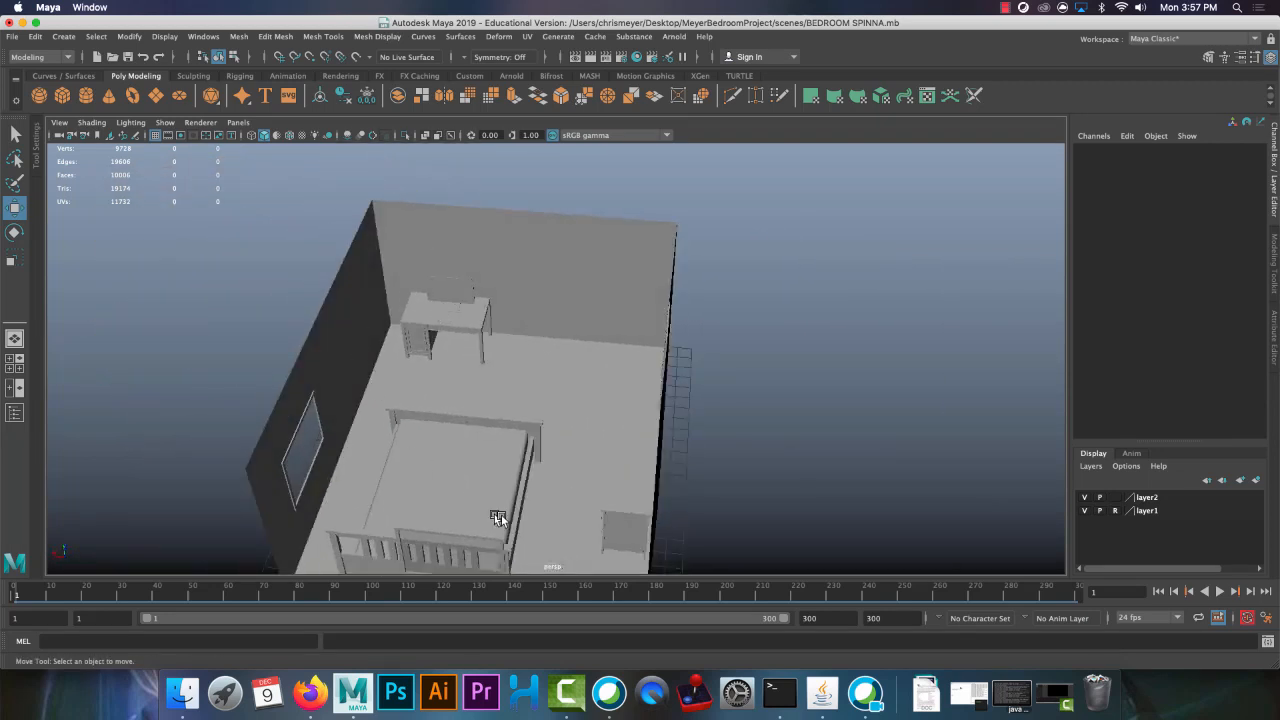
{"action": "left_click_drag", "start_coordinate": [592, 442], "coordinate": [597, 394], "text": "alt"}
{"action": "middle_click_drag", "start_coordinate": [597, 394], "coordinate": [660, 429], "text": "alt"}
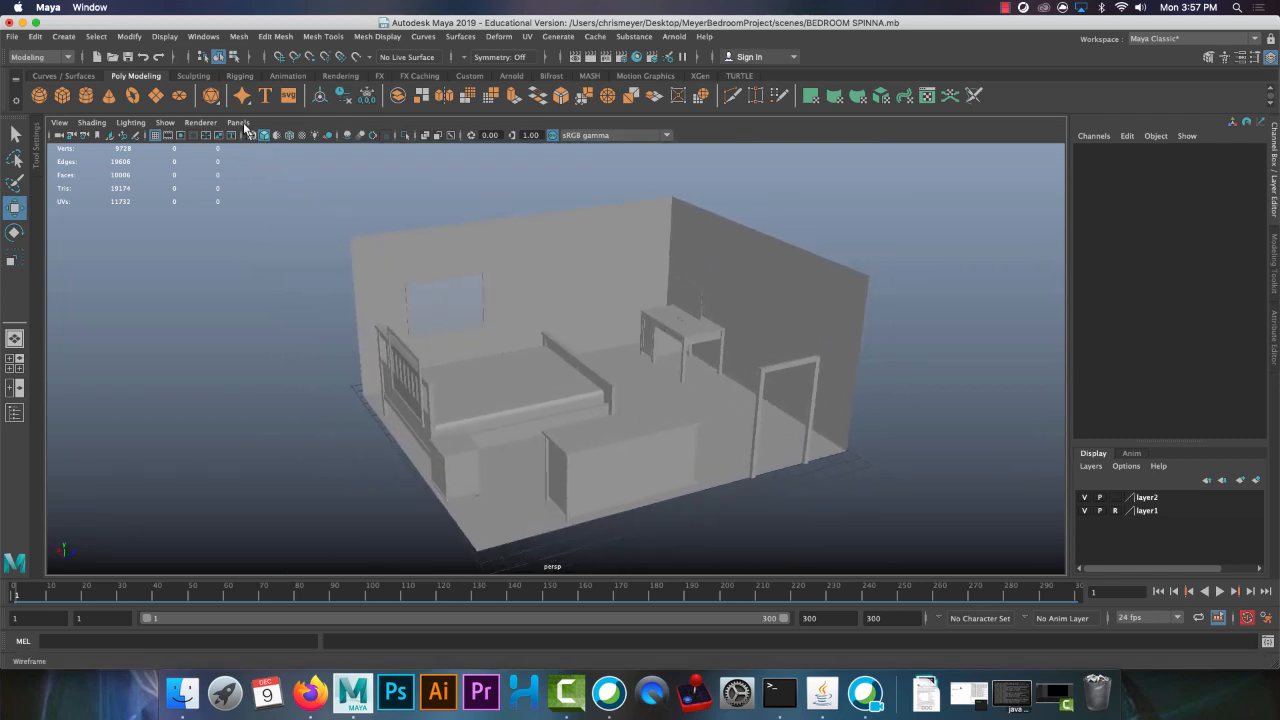
{"action": "right_click", "coordinate": [475, 594]}
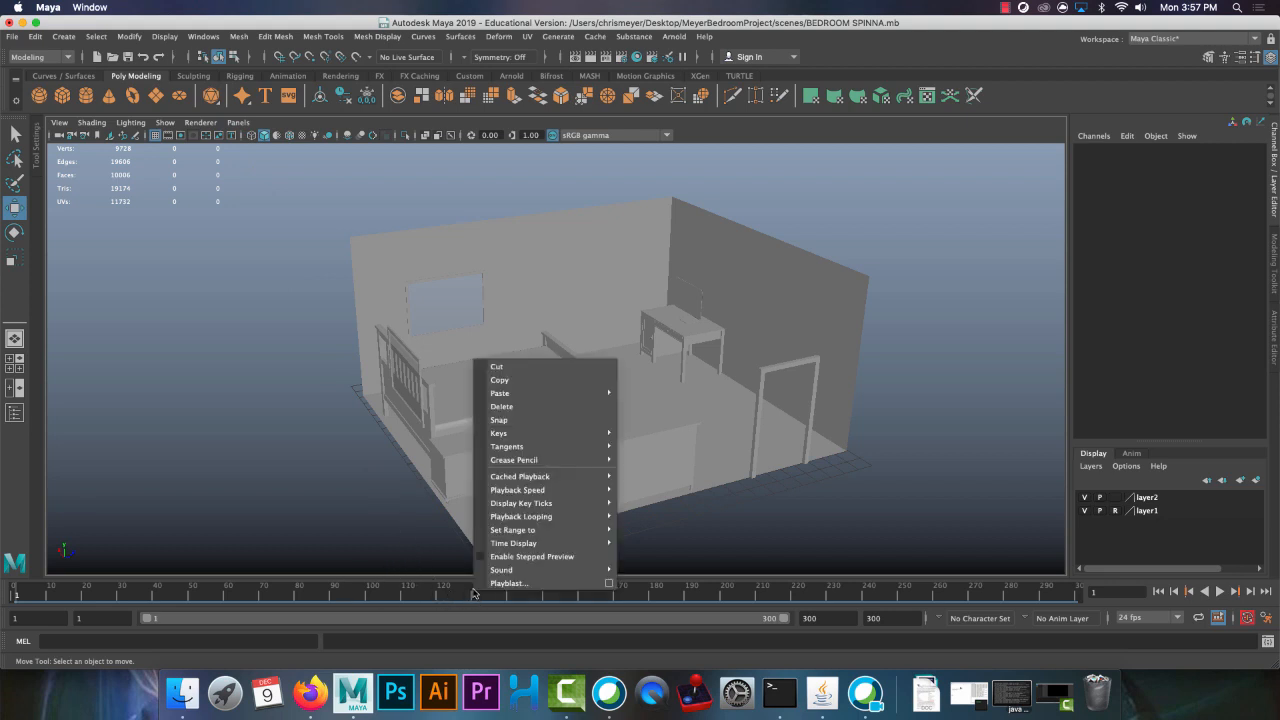
{"action": "left_click", "coordinate": [610, 585]}
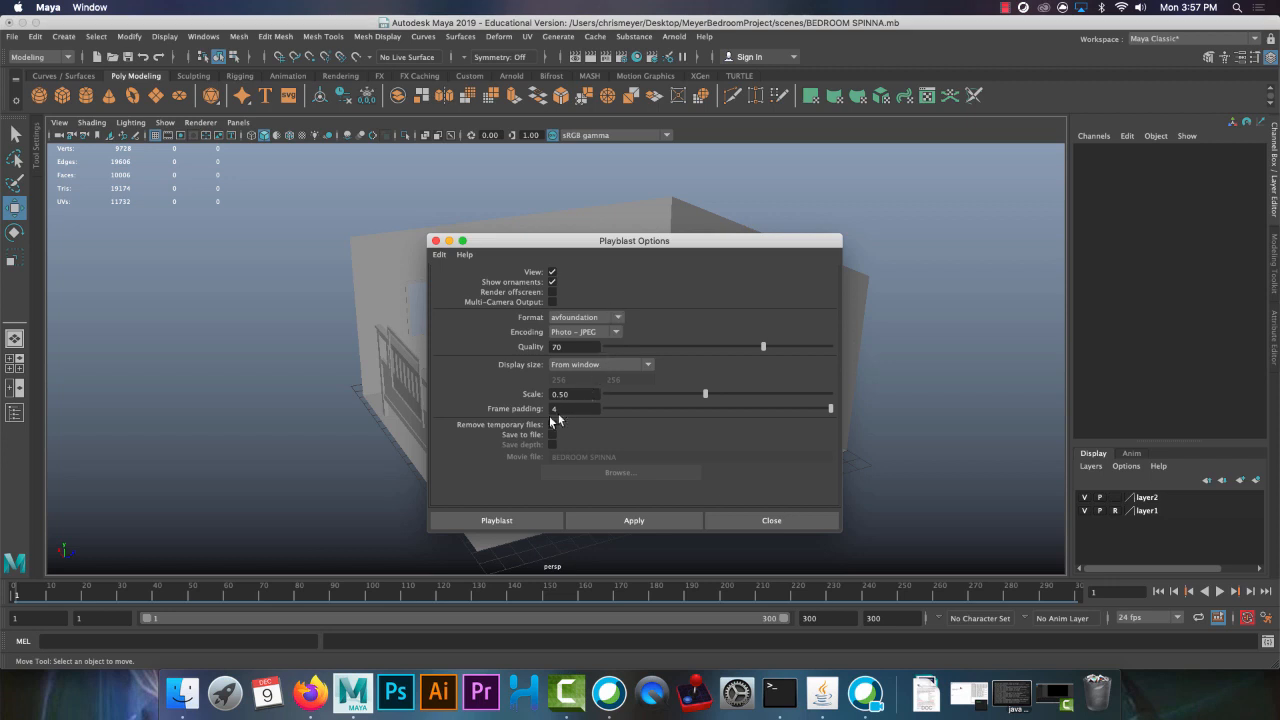
{"action": "left_click", "coordinate": [570, 366]}
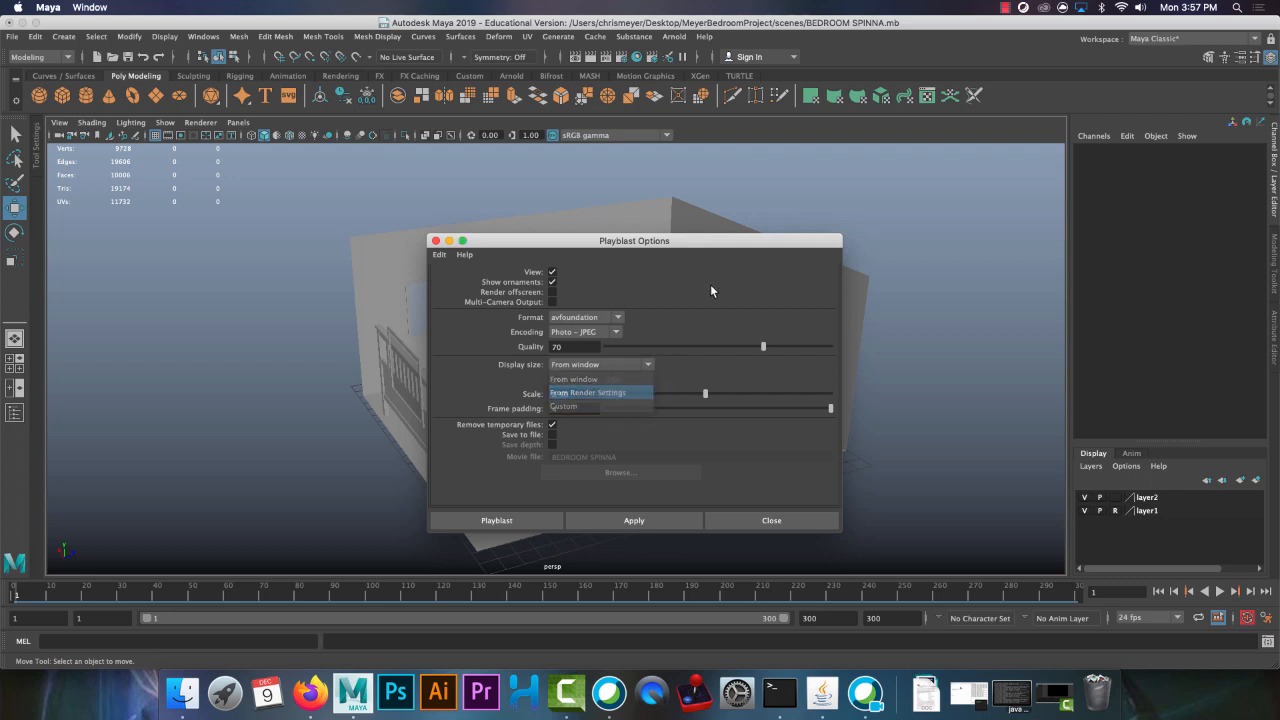
{"action": "left_click", "coordinate": [741, 518]}
{"action": "left_click", "coordinate": [745, 520]}
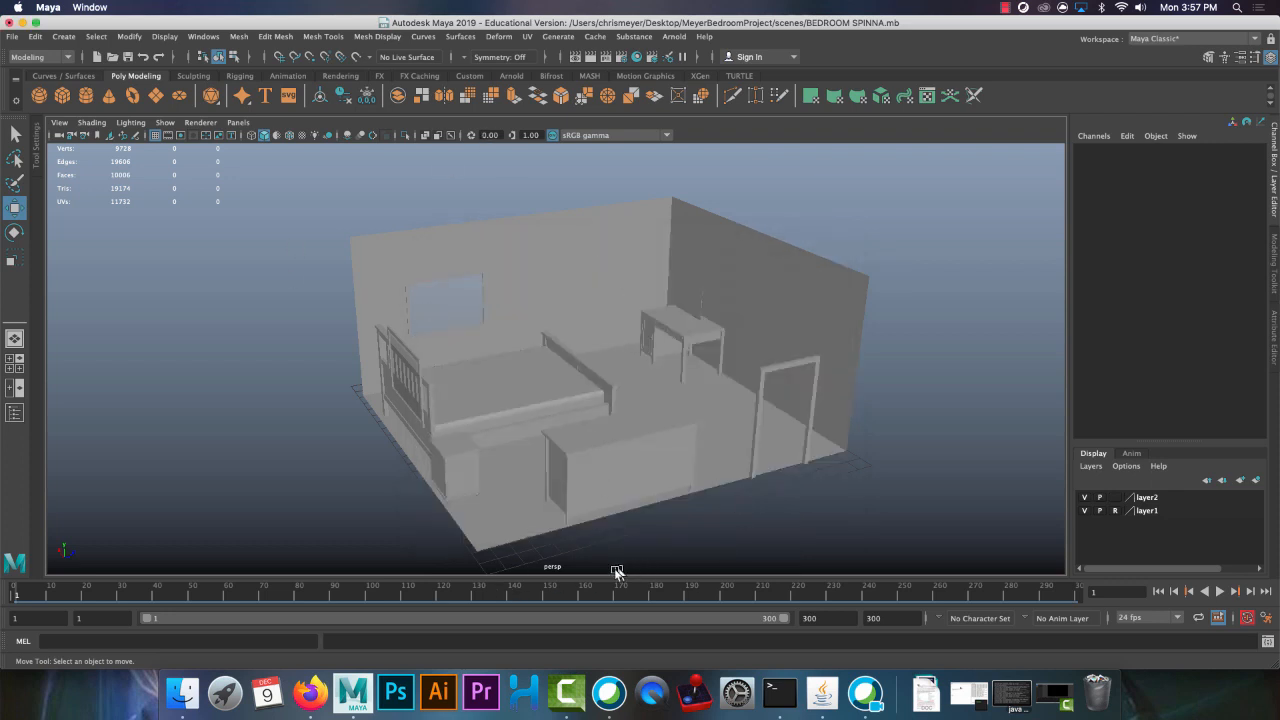
Switch the viewport to the persp1 perspective camera
{"action": "left_click", "coordinate": [236, 122]}
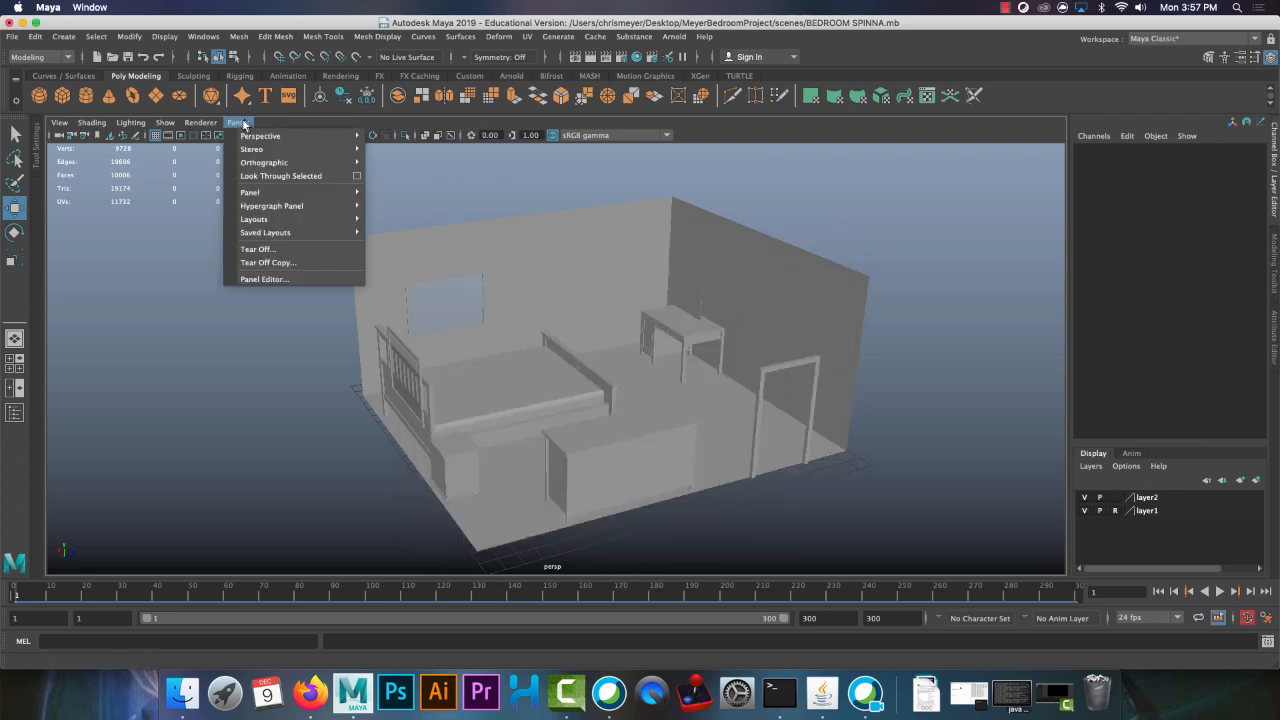
{"action": "mouse_move", "coordinate": [330, 136]}
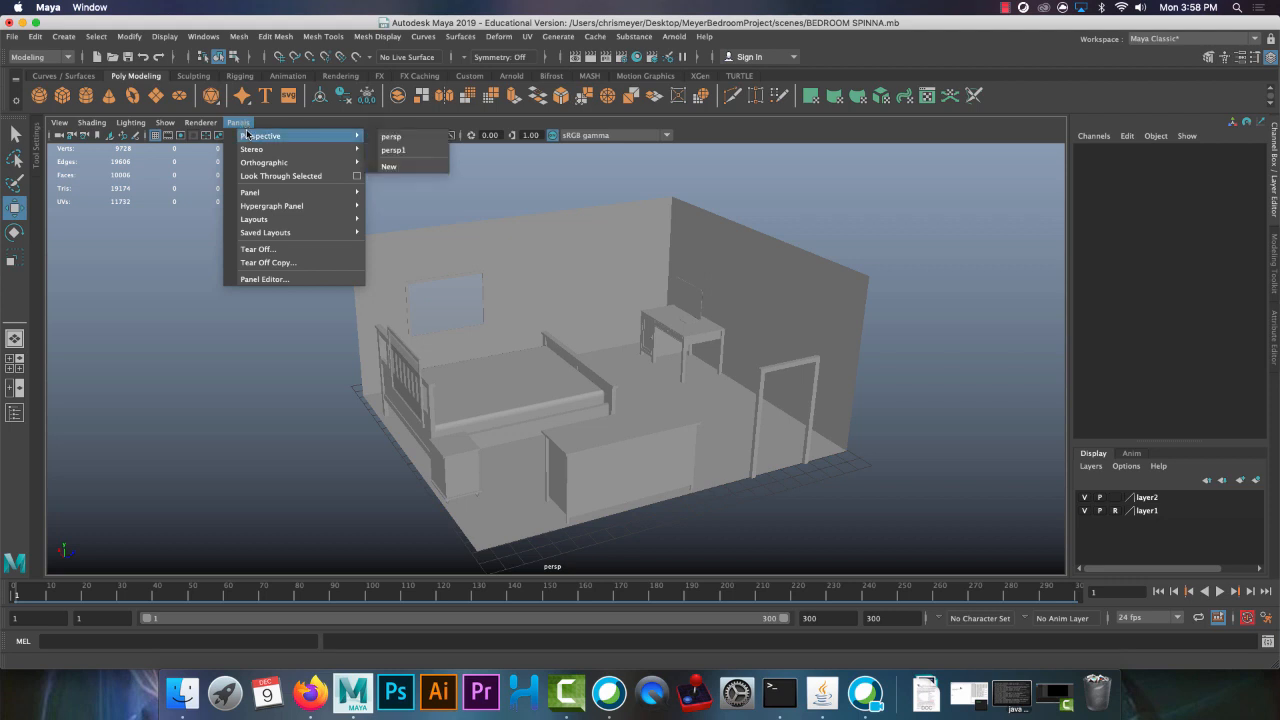
{"action": "left_click", "coordinate": [405, 152]}
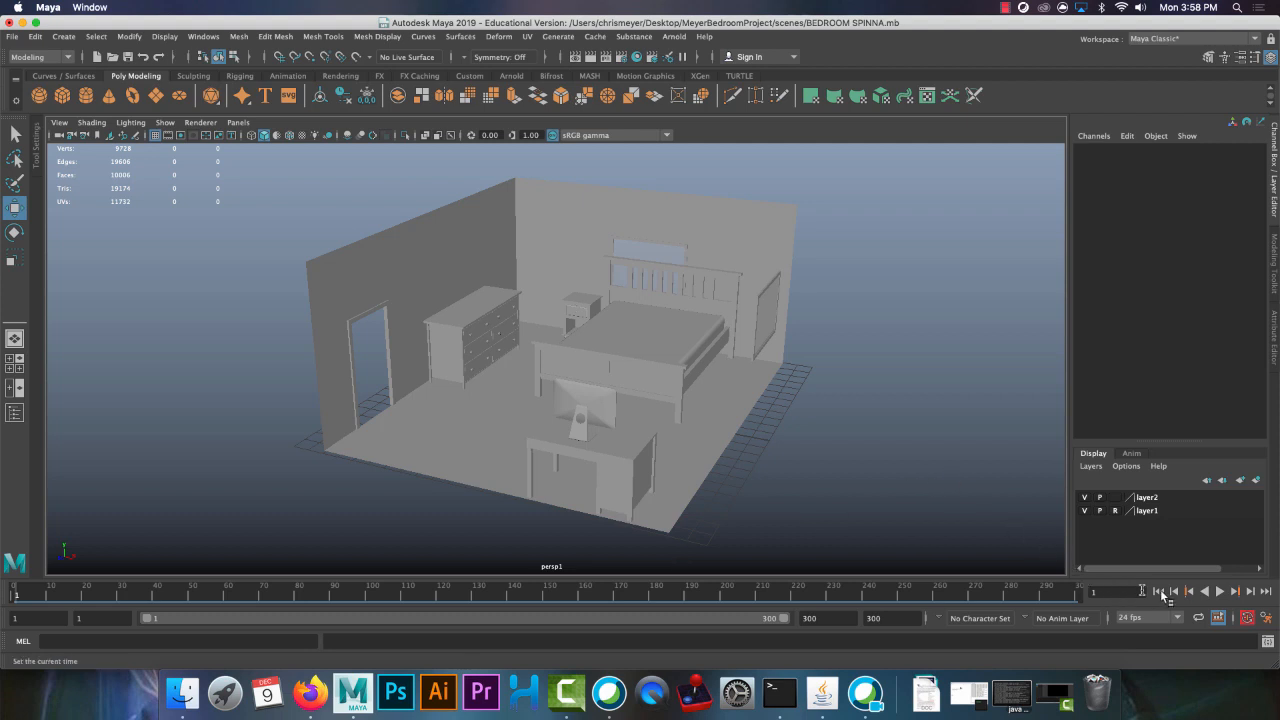
Preview the camera animation around the room, stop playback and return to frame 1
{"action": "left_click", "coordinate": [1220, 591]}
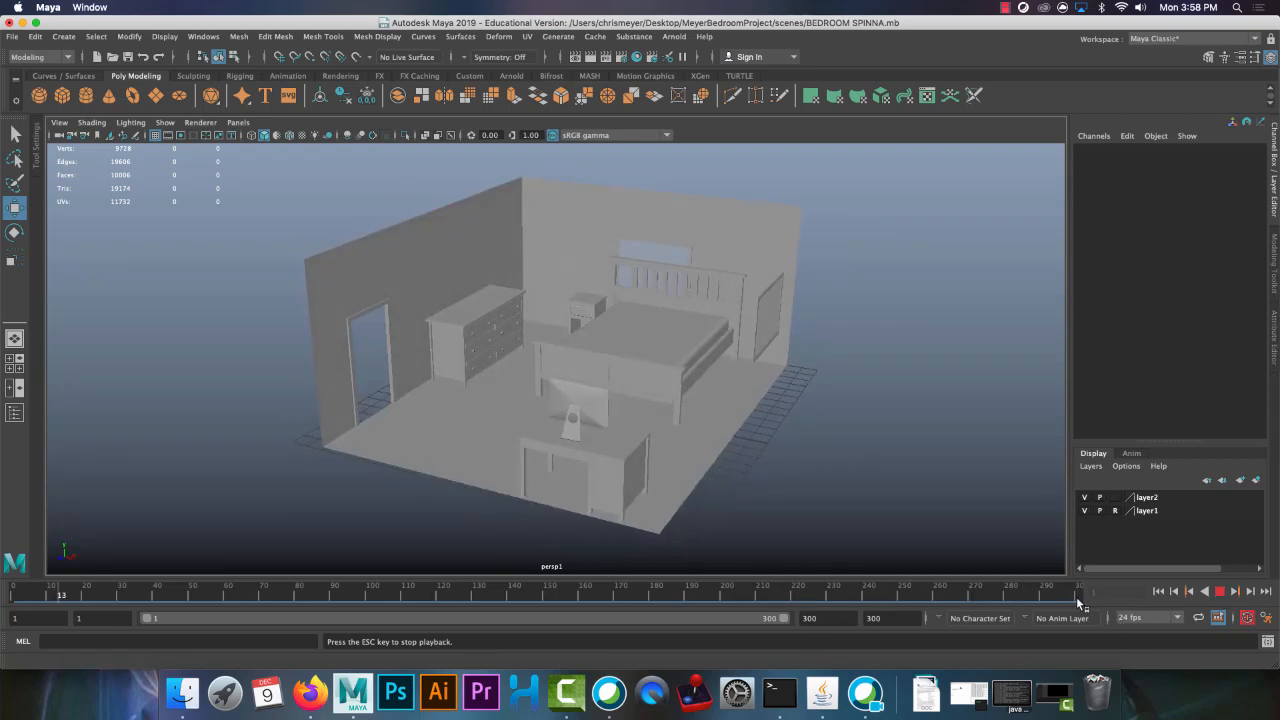
{"action": "key", "text": "Escape"}
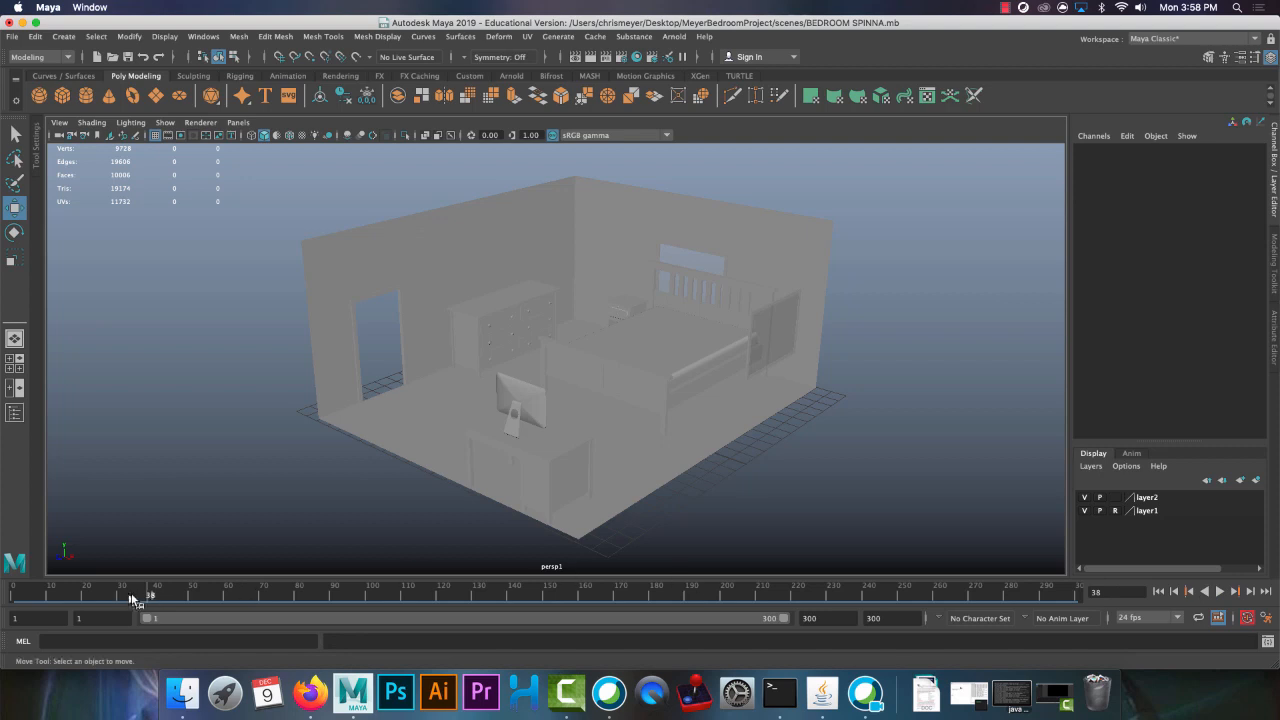
{"action": "left_click_drag", "start_coordinate": [159, 588], "coordinate": [1, 605]}
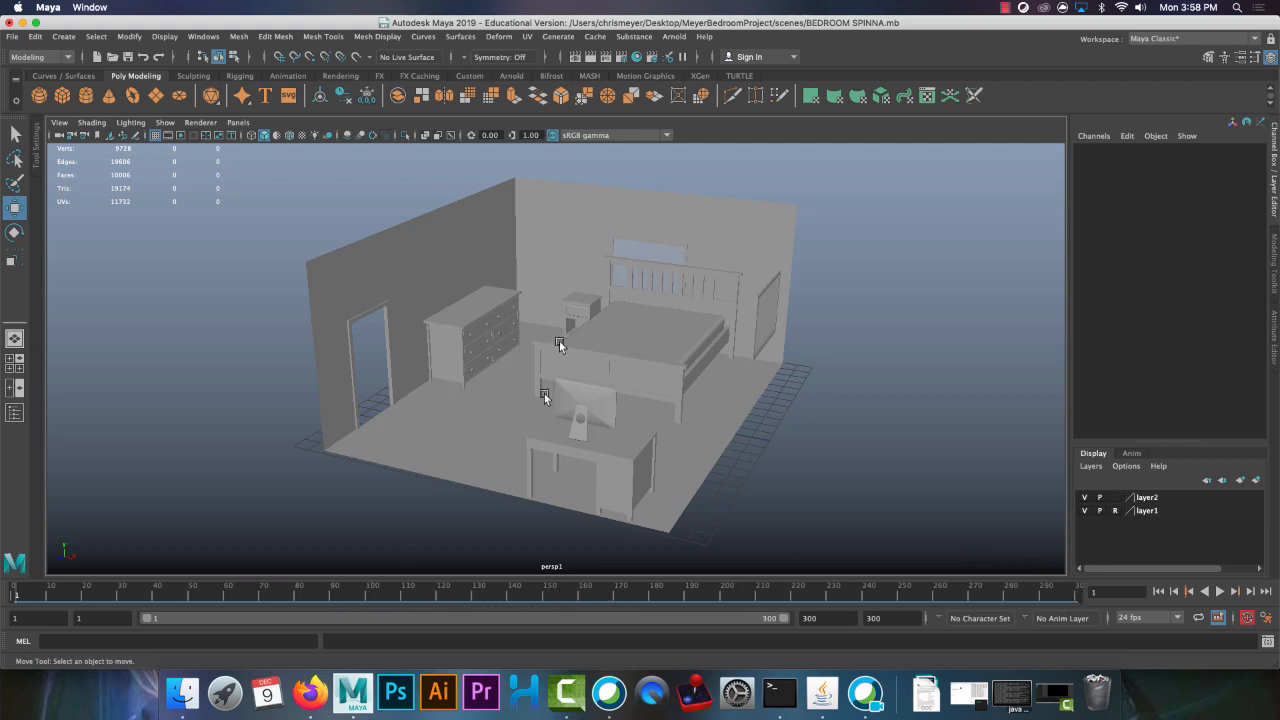
{"action": "left_click", "coordinate": [238, 122]}
{"action": "mouse_move", "coordinate": [320, 136]}
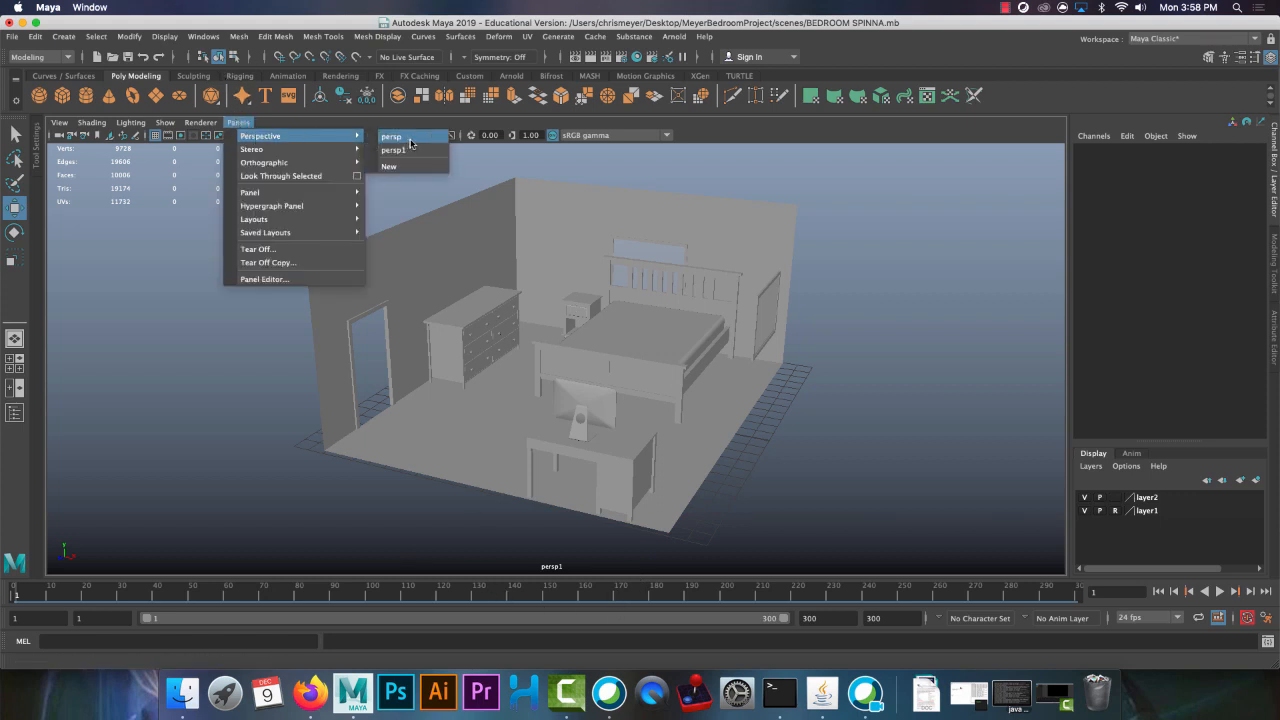
{"action": "left_click", "coordinate": [246, 124]}
Open the Playblast options, turn off Show ornaments, and set the format to avfoundation and the quality to 100
{"action": "right_click", "coordinate": [582, 600]}
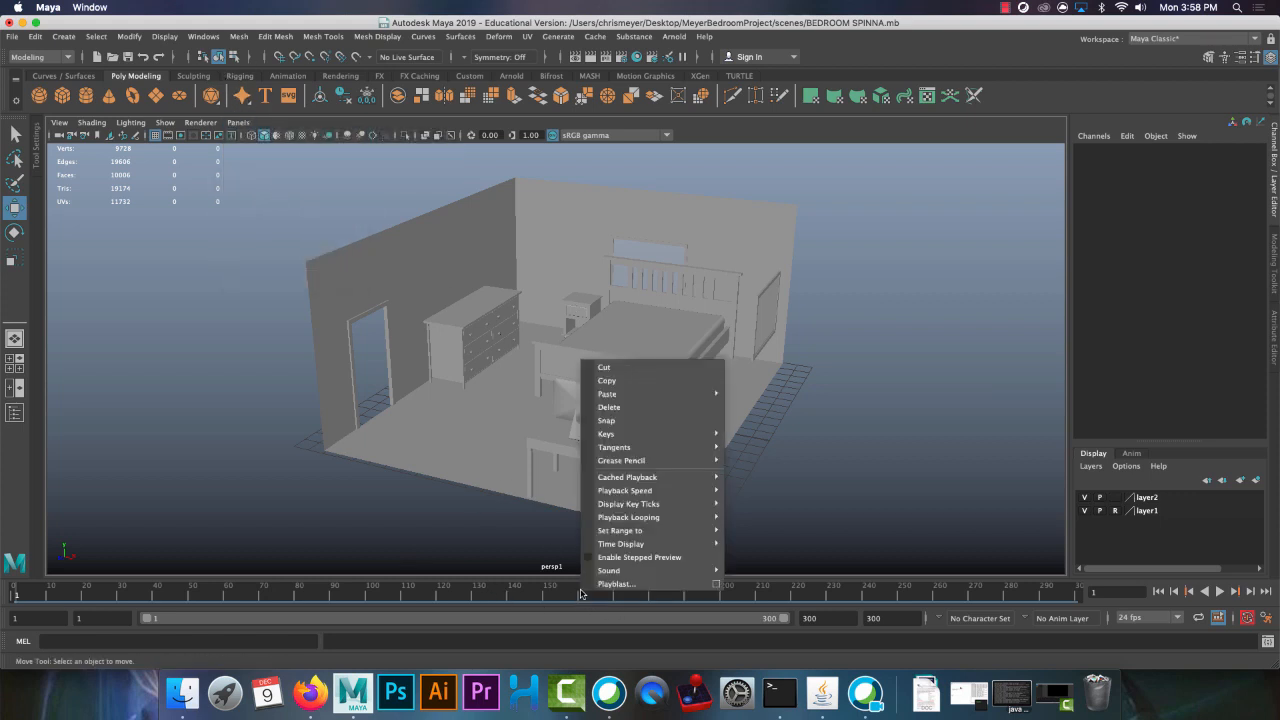
{"action": "left_click", "coordinate": [716, 585]}
{"action": "left_click_drag", "start_coordinate": [658, 245], "coordinate": [573, 166]}
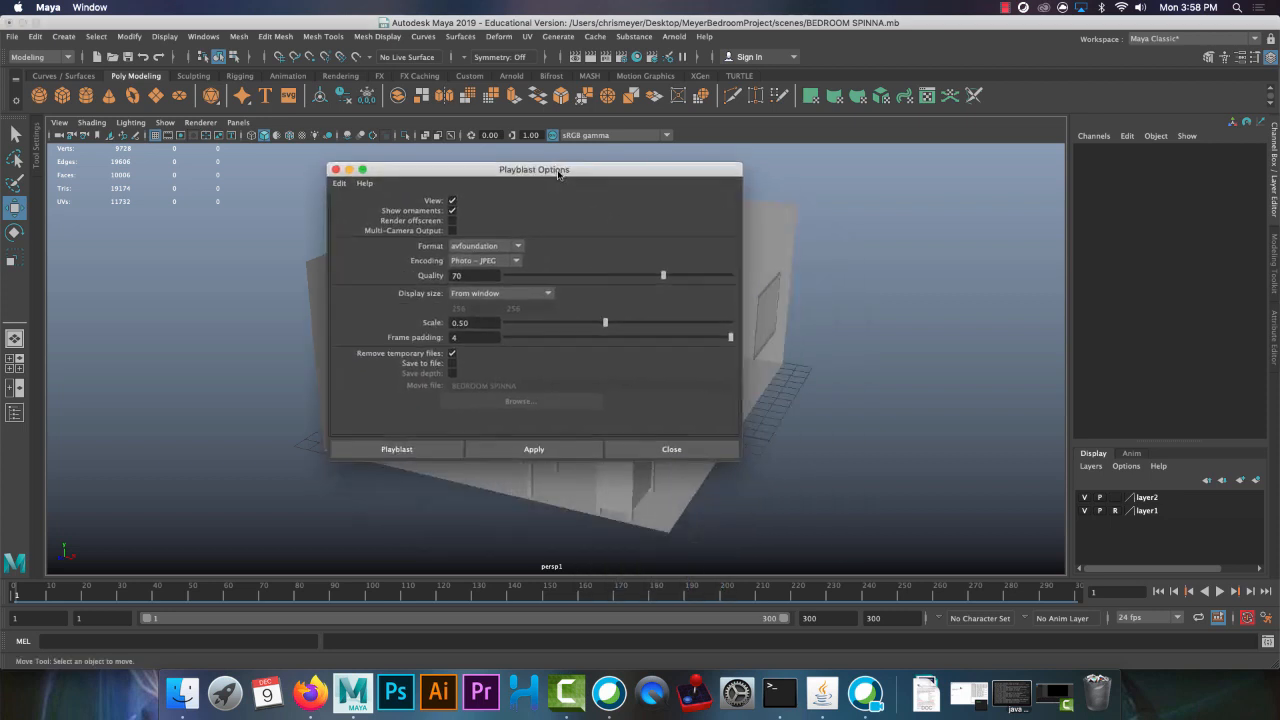
{"action": "left_click_drag", "start_coordinate": [757, 453], "coordinate": [860, 517]}
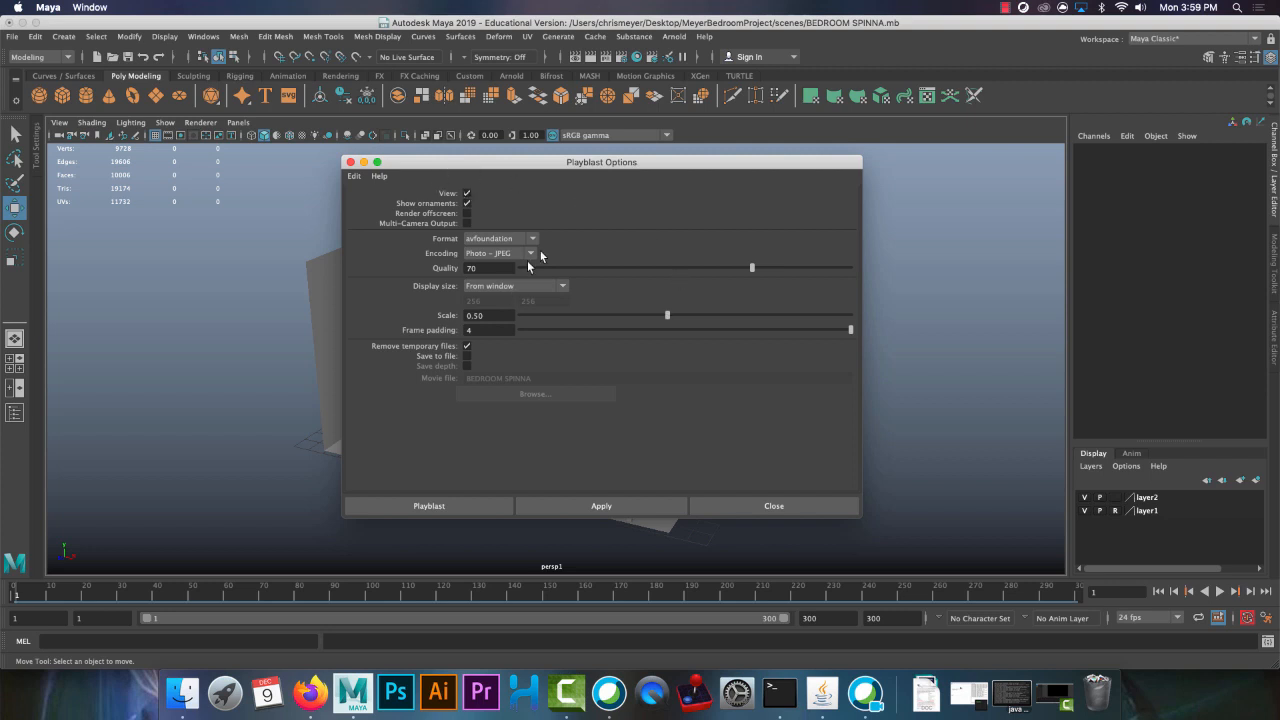
{"action": "left_click", "coordinate": [467, 203]}
{"action": "left_click", "coordinate": [485, 240]}
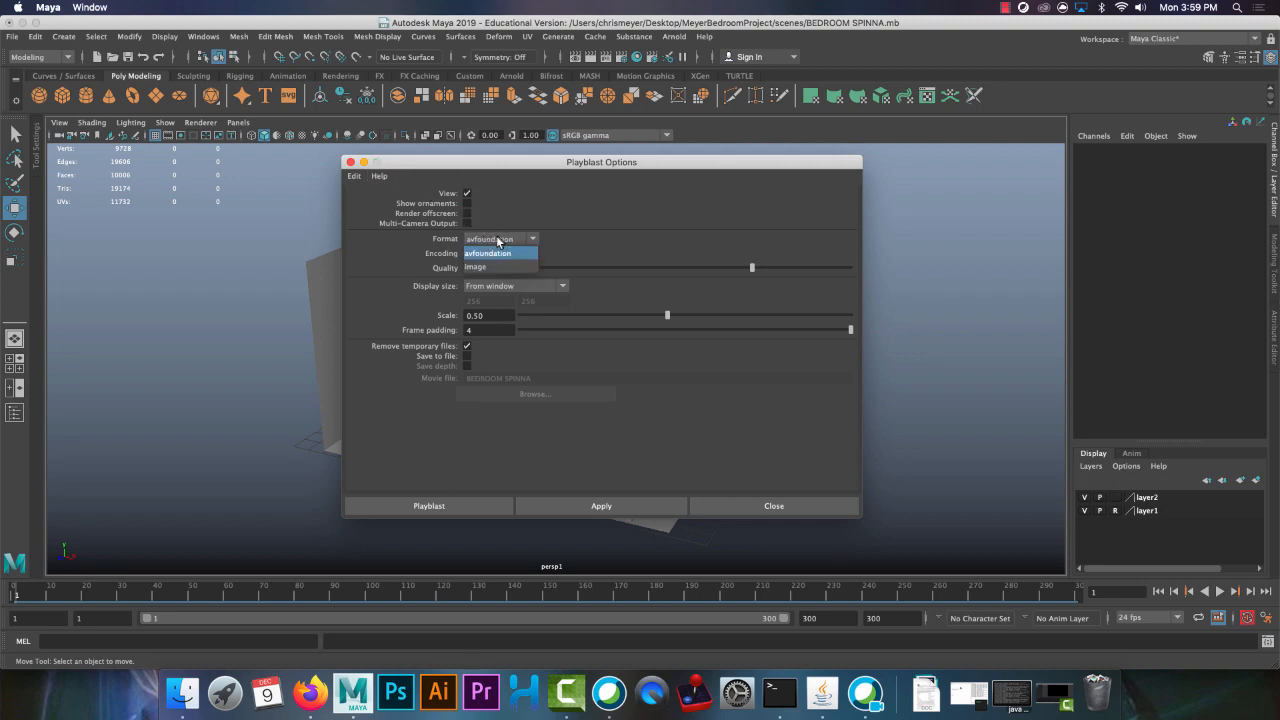
{"action": "left_click", "coordinate": [500, 253]}
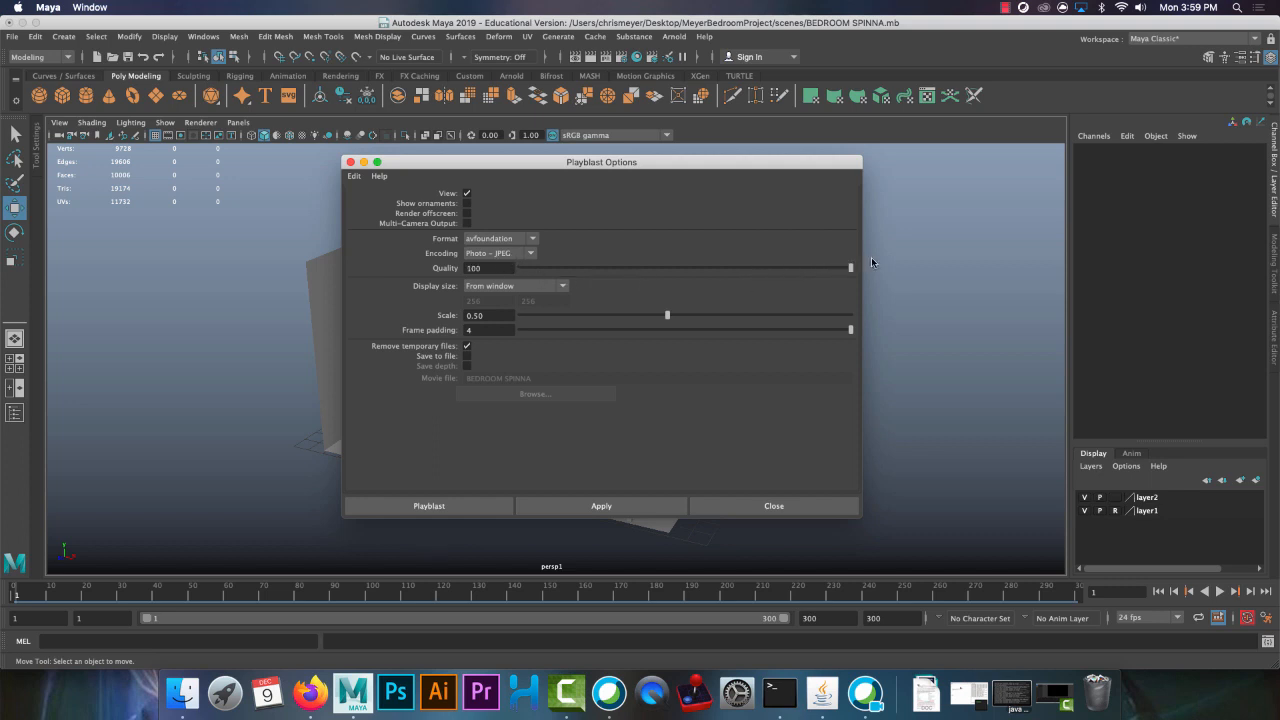
Set the playblast's display size to Custom at 1920 by 1080 and its scale to 1.00
{"action": "left_click", "coordinate": [502, 287]}
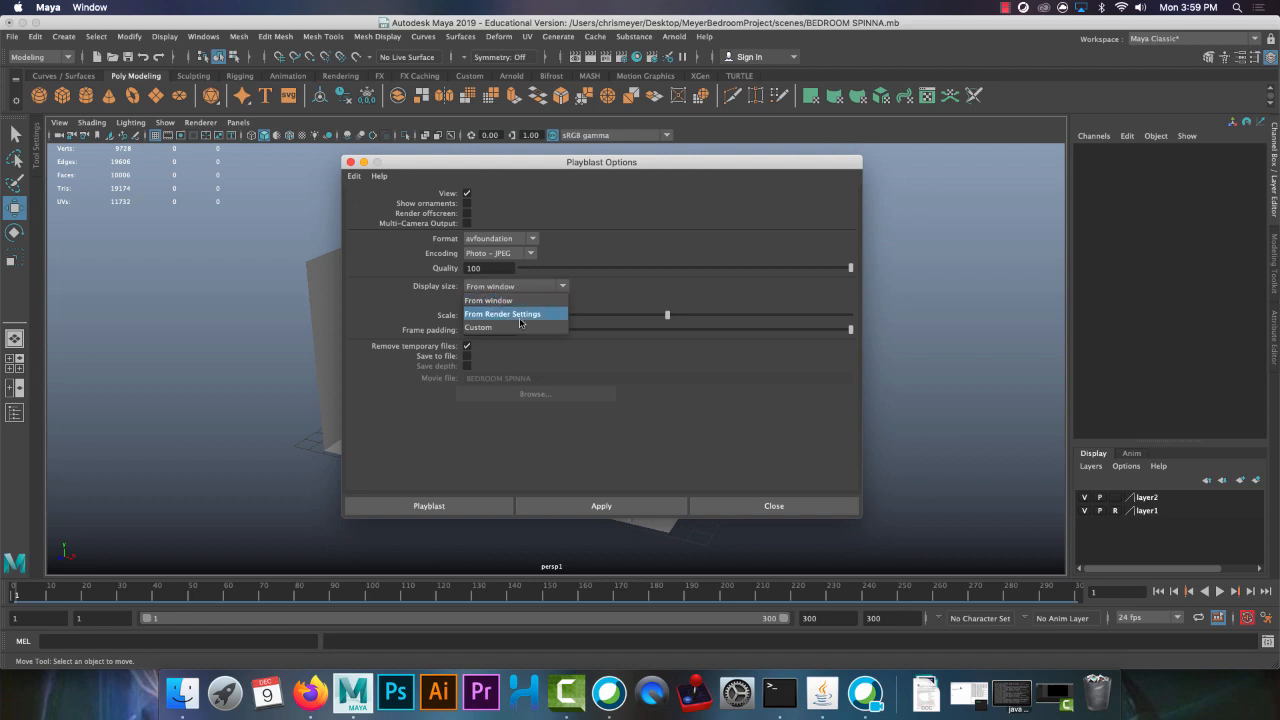
{"action": "left_click", "coordinate": [519, 330]}
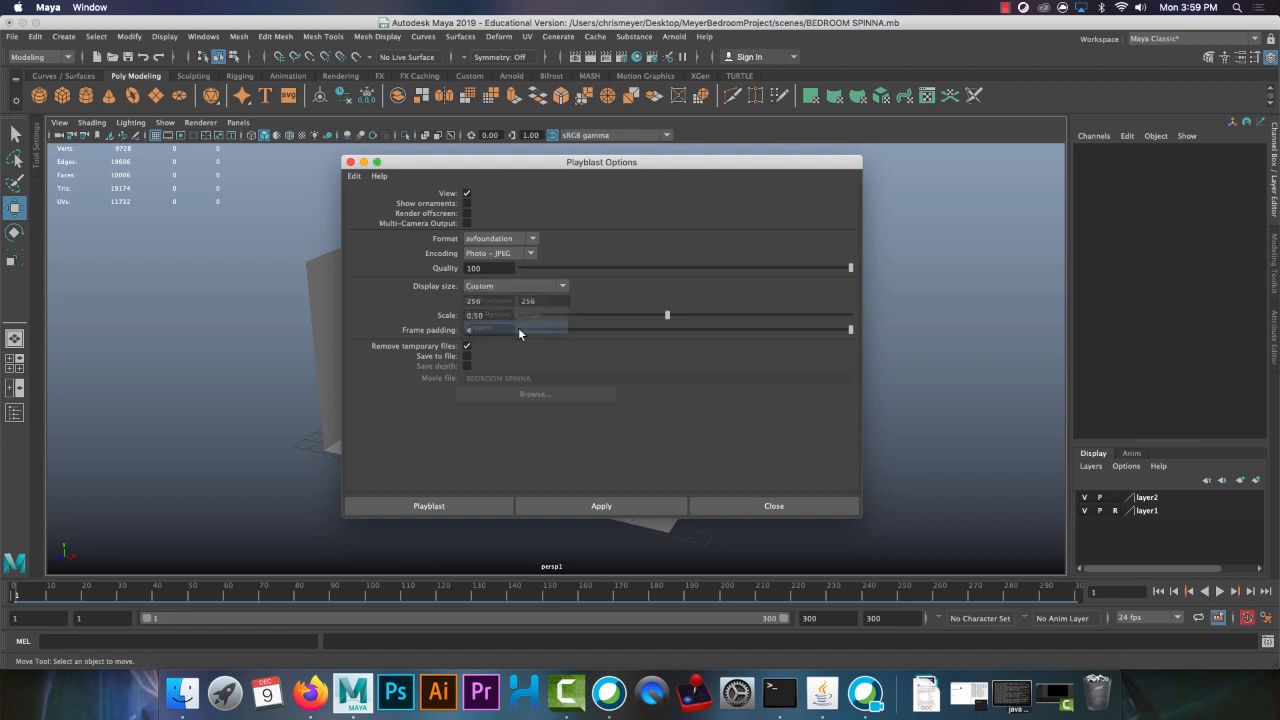
{"action": "double_click", "coordinate": [500, 300]}
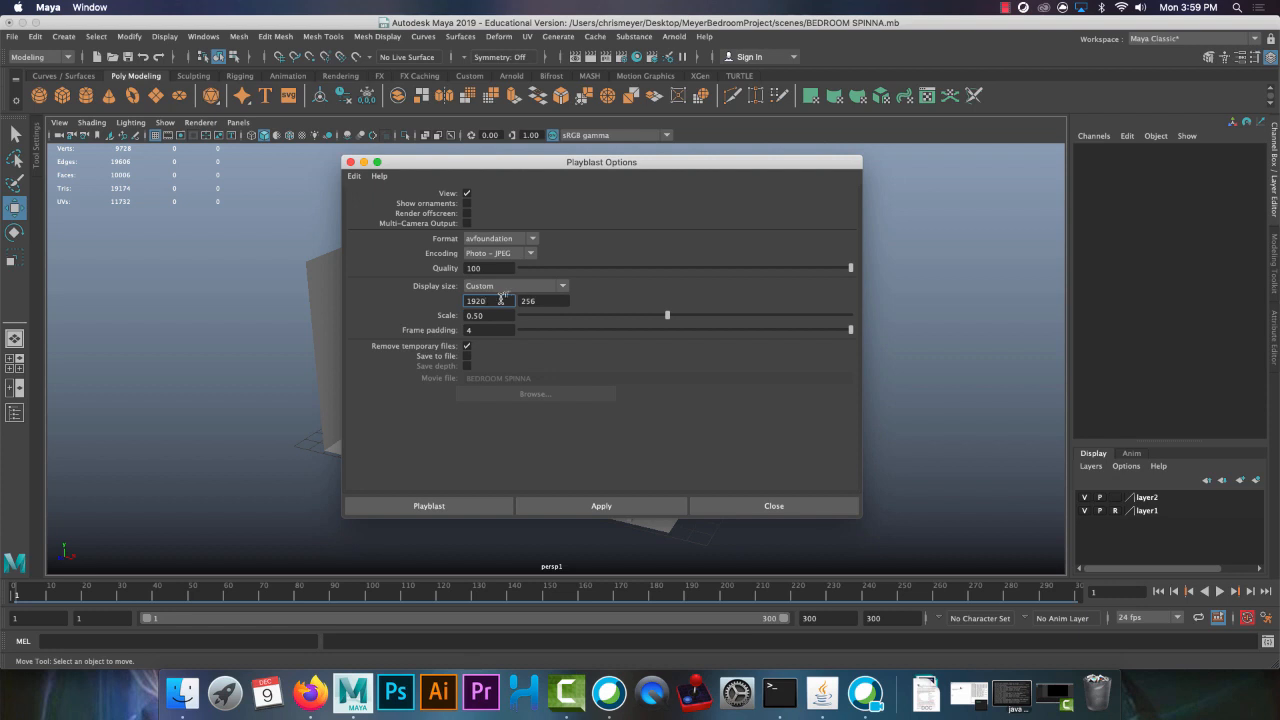
{"action": "type", "text": "1920"}
{"action": "double_click", "coordinate": [565, 304]}
{"action": "left_click_drag", "start_coordinate": [667, 316], "coordinate": [831, 313]}
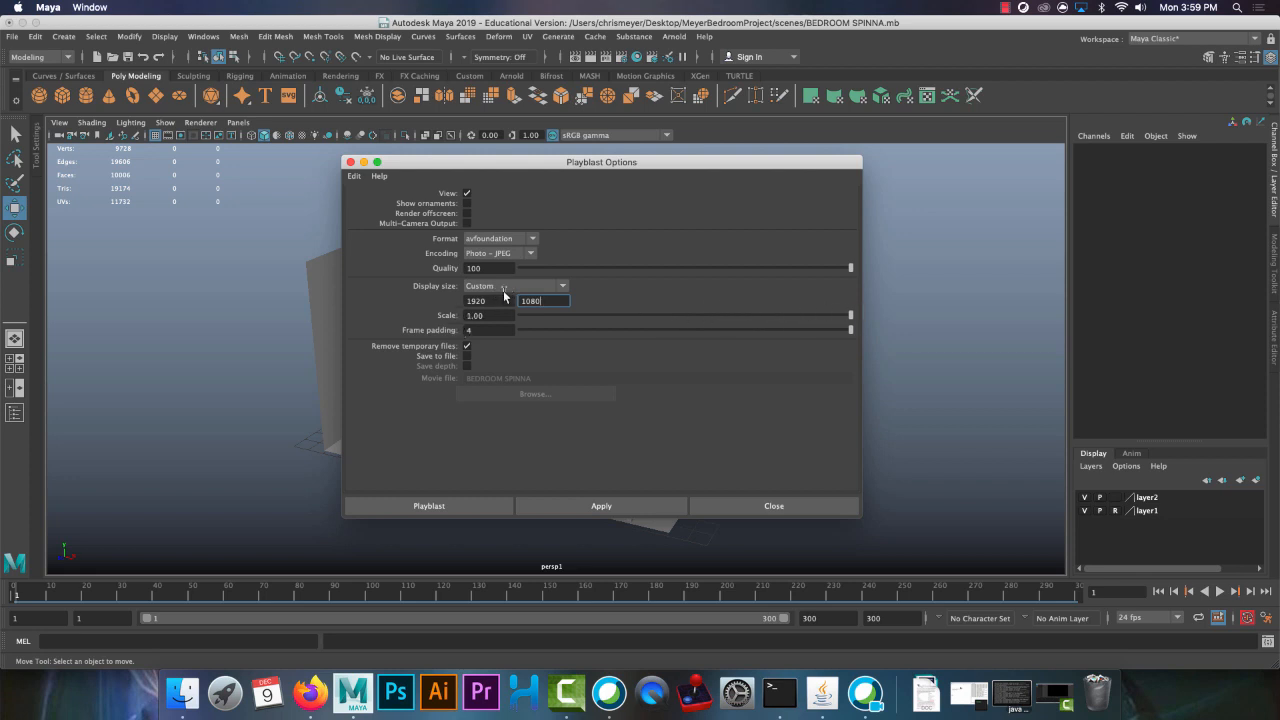
Enable saving to file as MeyerBedroomPlayblast in the project's movies folder and create the playblast
{"action": "left_click", "coordinate": [466, 356]}
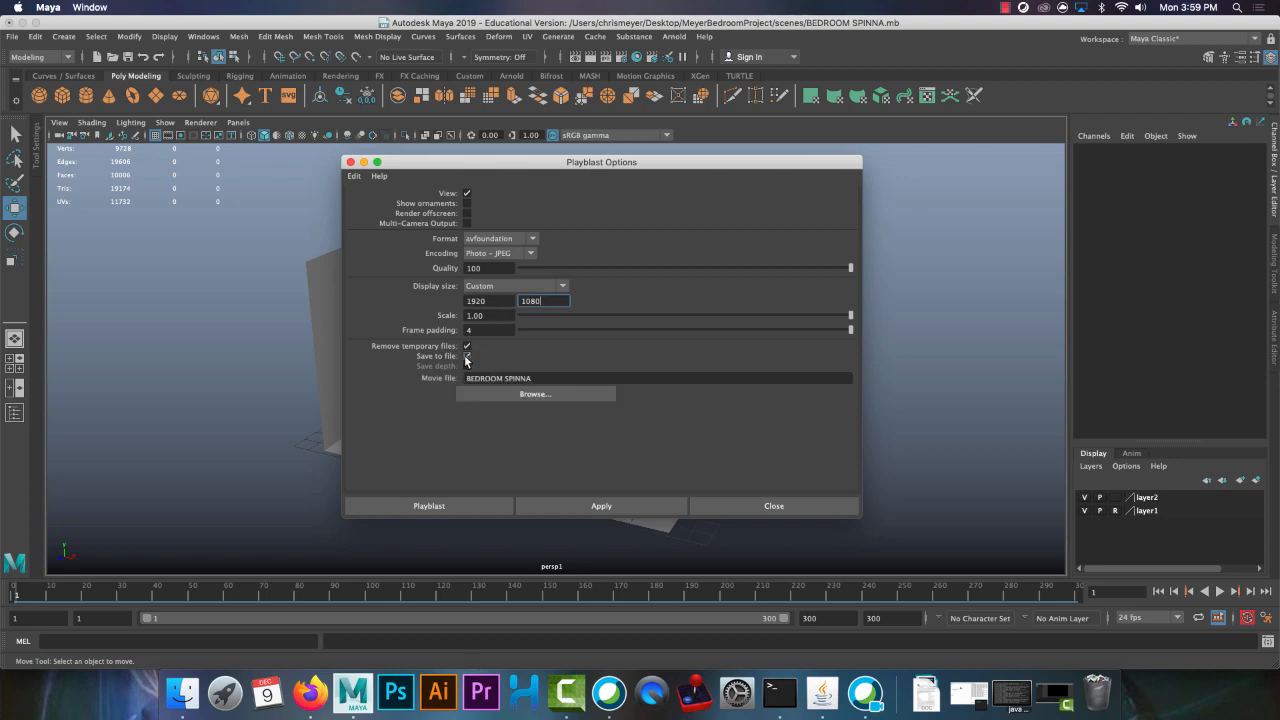
{"action": "left_click", "coordinate": [513, 396]}
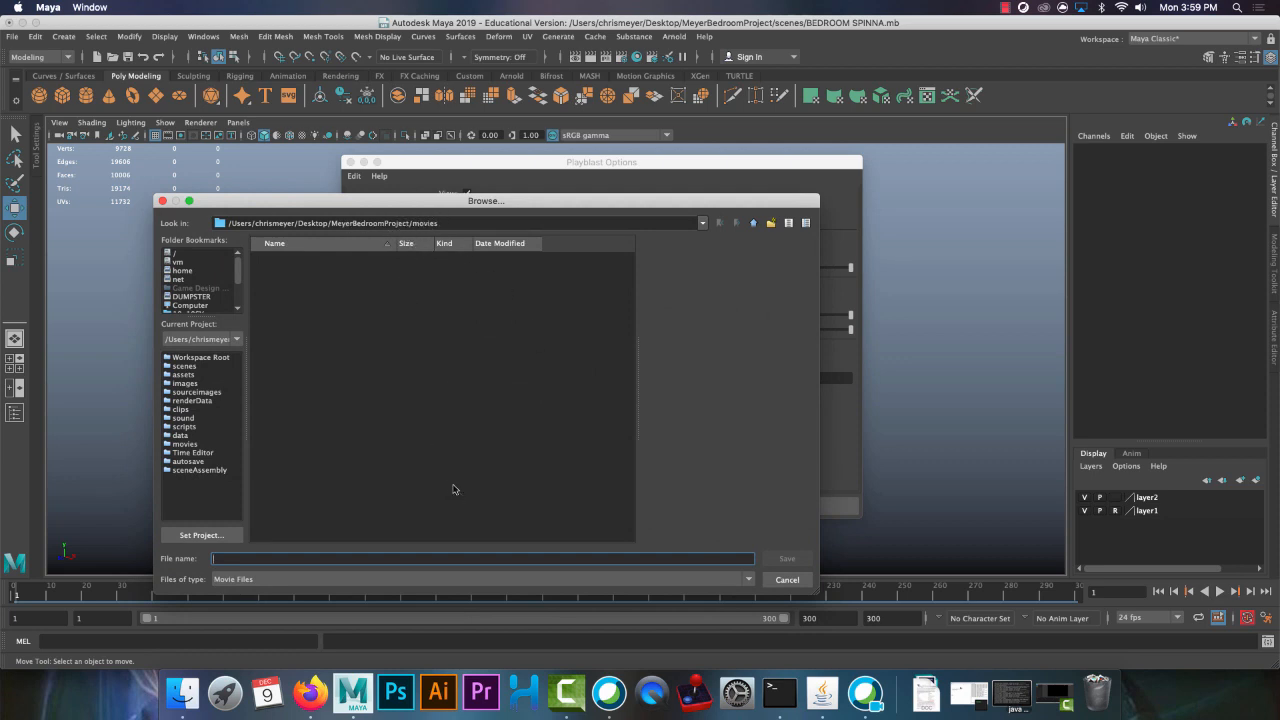
{"action": "type", "text": "MeyerBedroomPlayblast"}
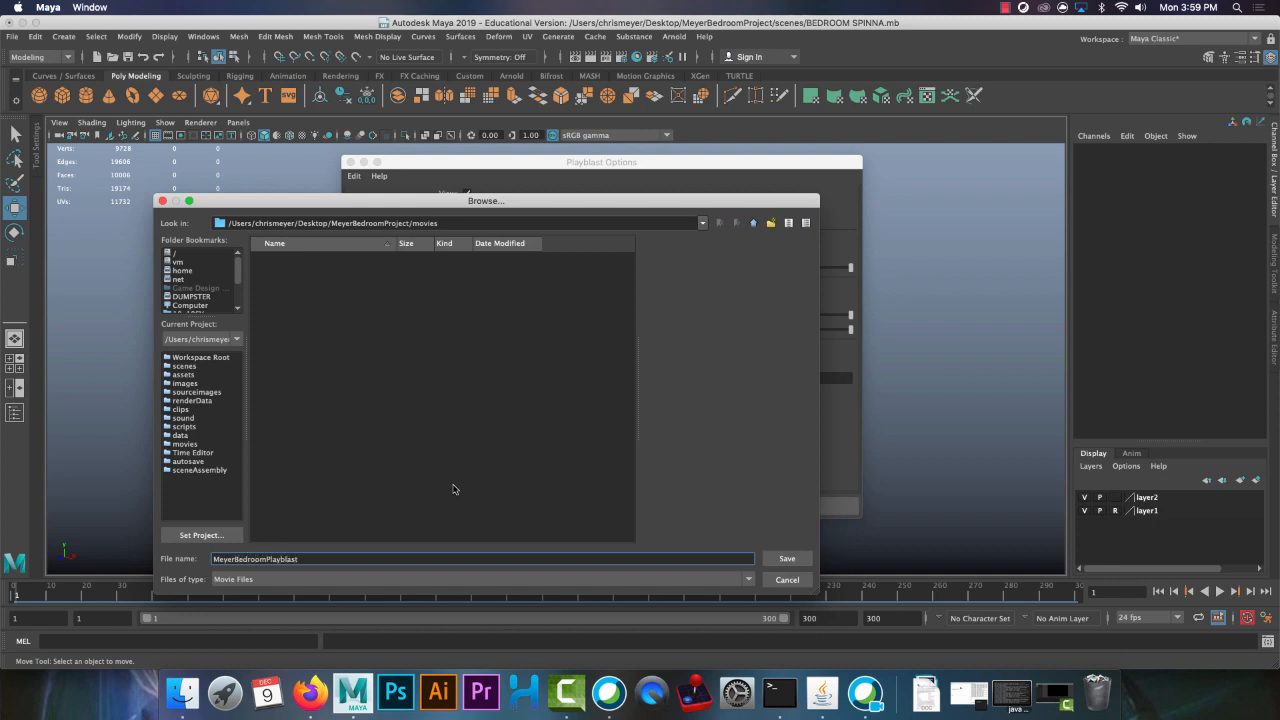
{"action": "left_click", "coordinate": [787, 558]}
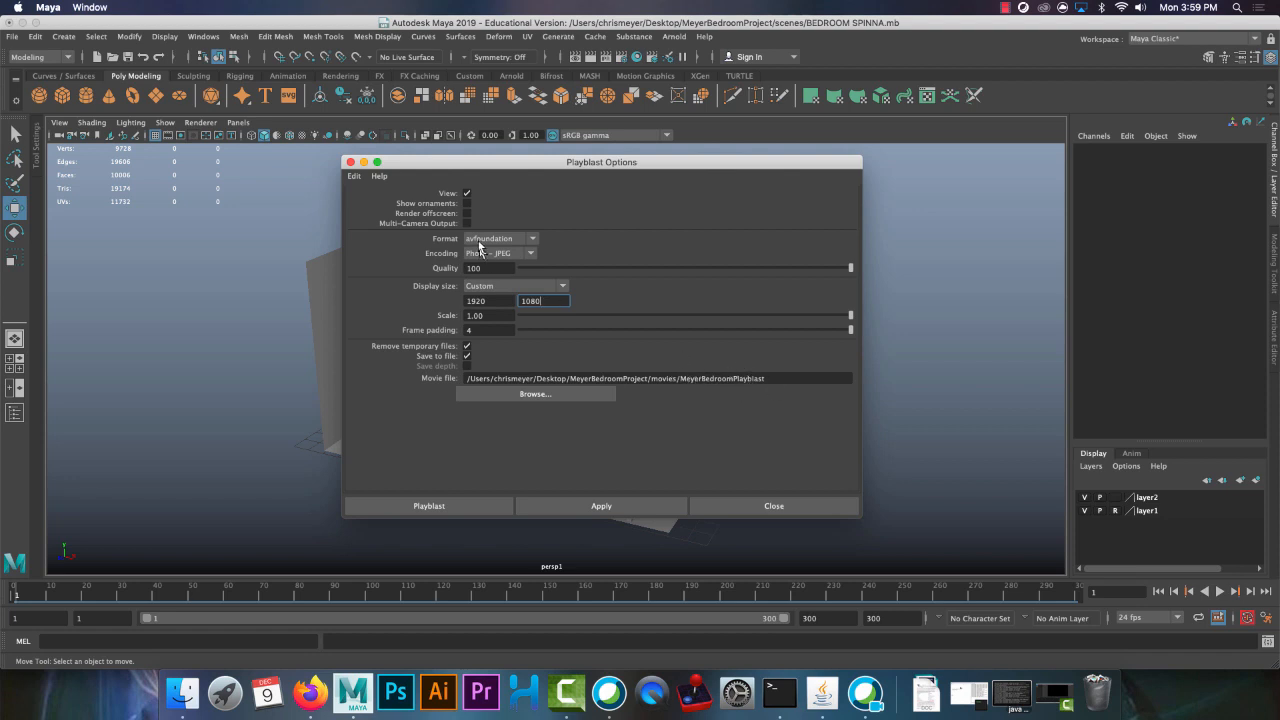
{"action": "left_click", "coordinate": [424, 506]}
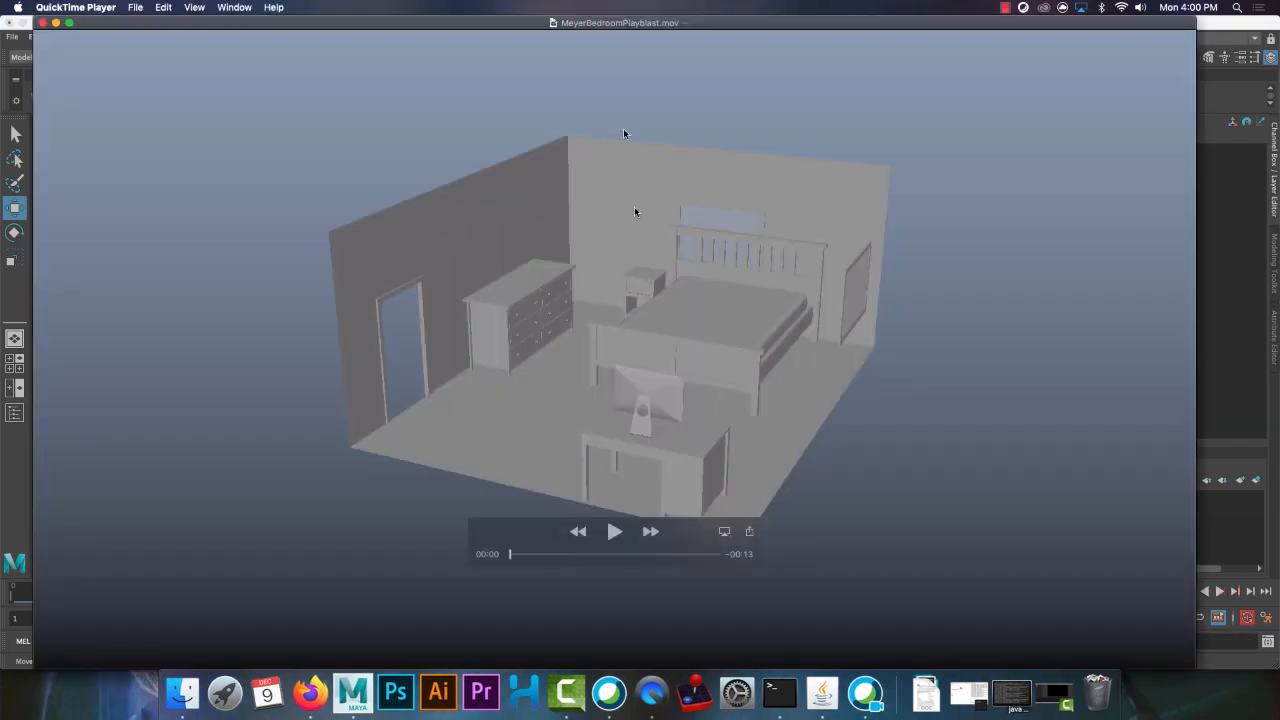
Switch to Finder, locate MeyerBedroomPlayblast.mov in the desktop project's movies folder, and select the collapsed MeyerBedroomProject folder
{"action": "left_click", "coordinate": [172, 708]}
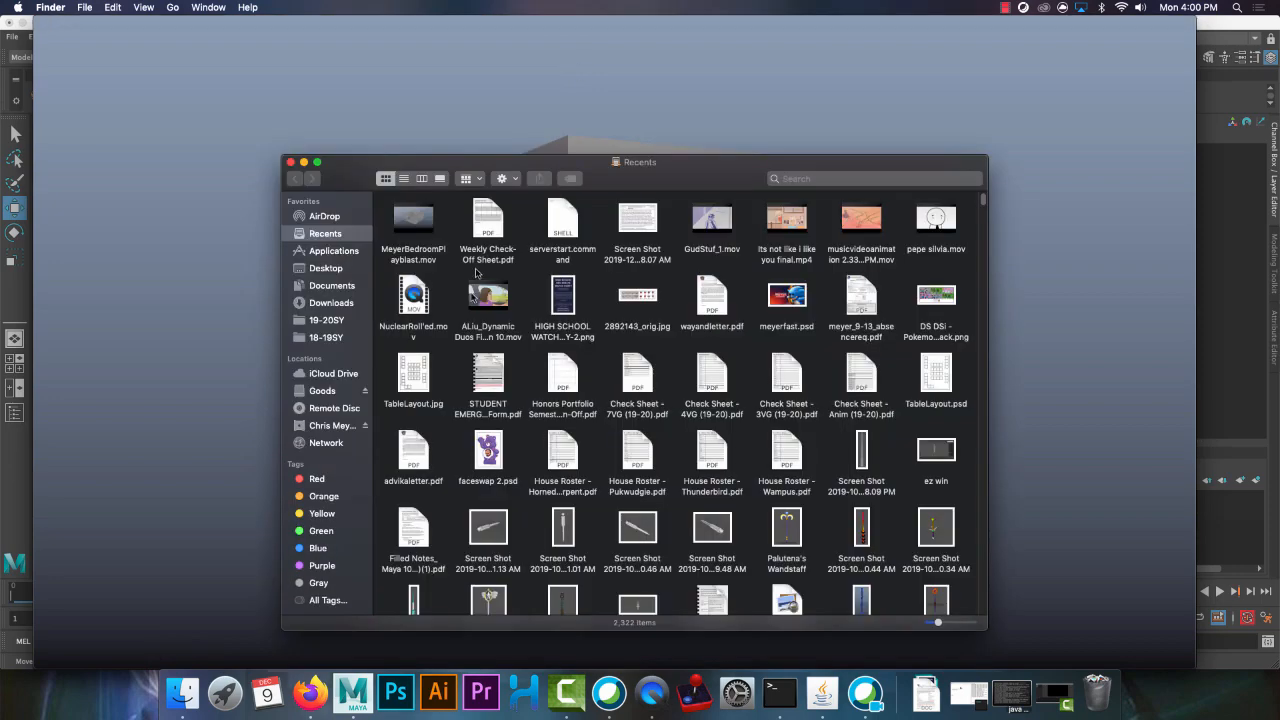
{"action": "left_click", "coordinate": [326, 268]}
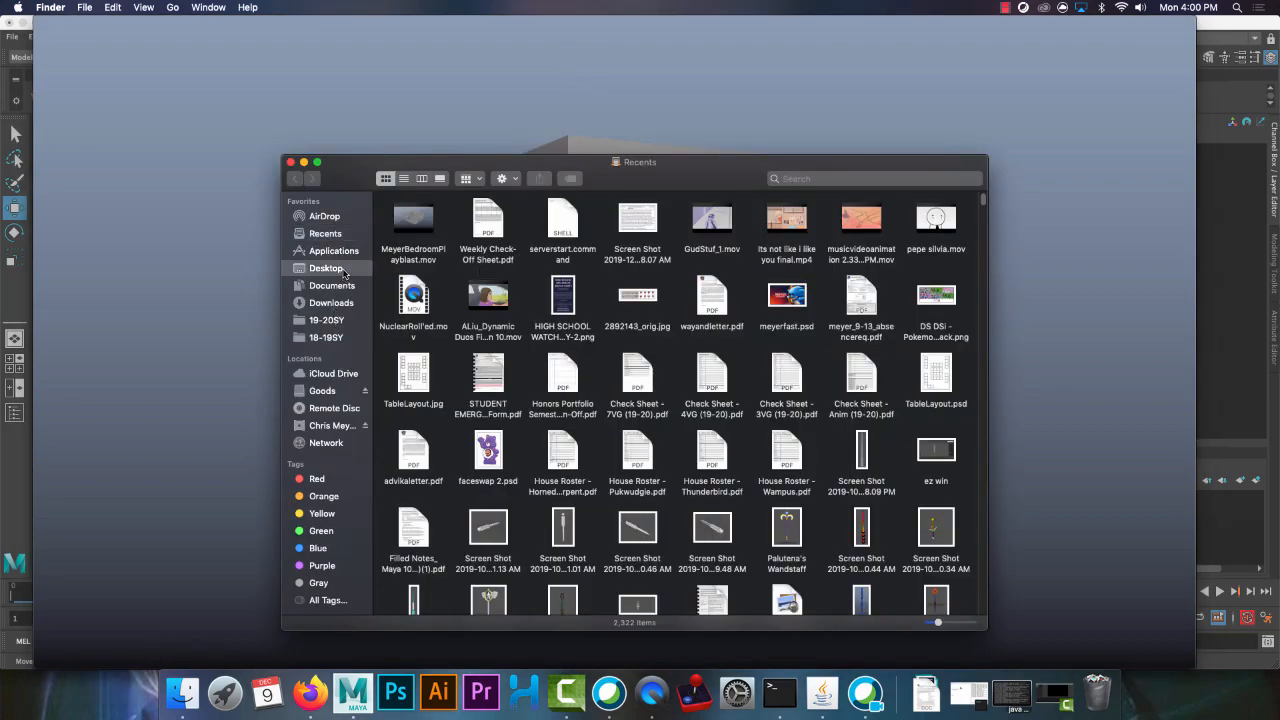
{"action": "left_click", "coordinate": [396, 240]}
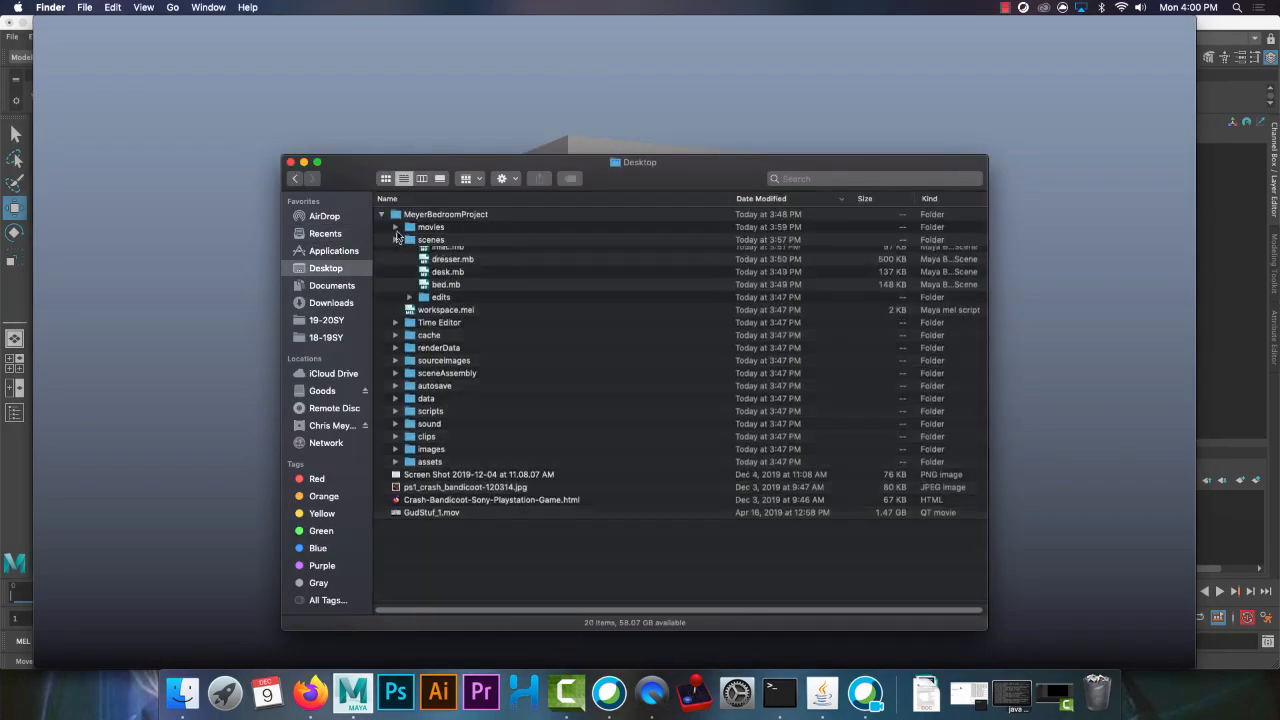
{"action": "left_click", "coordinate": [396, 227]}
{"action": "left_click", "coordinate": [554, 242]}
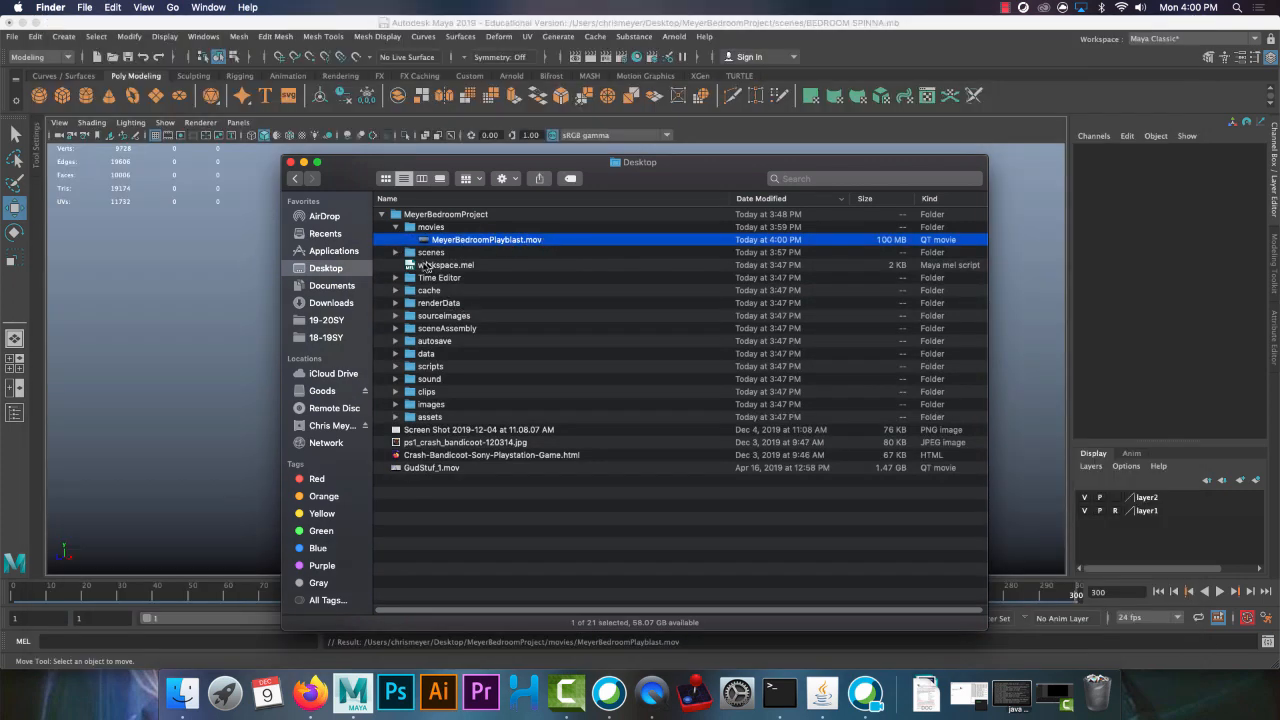
{"action": "left_click", "coordinate": [381, 215]}
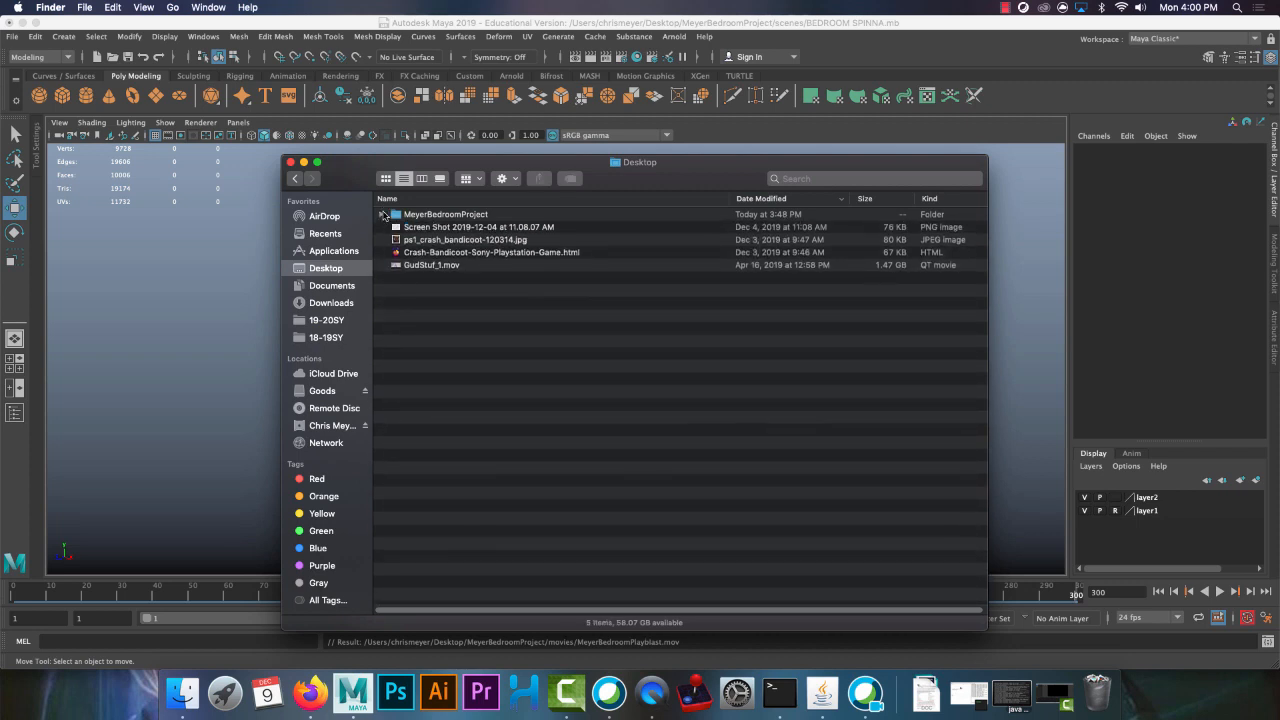
{"action": "left_click", "coordinate": [450, 215]}
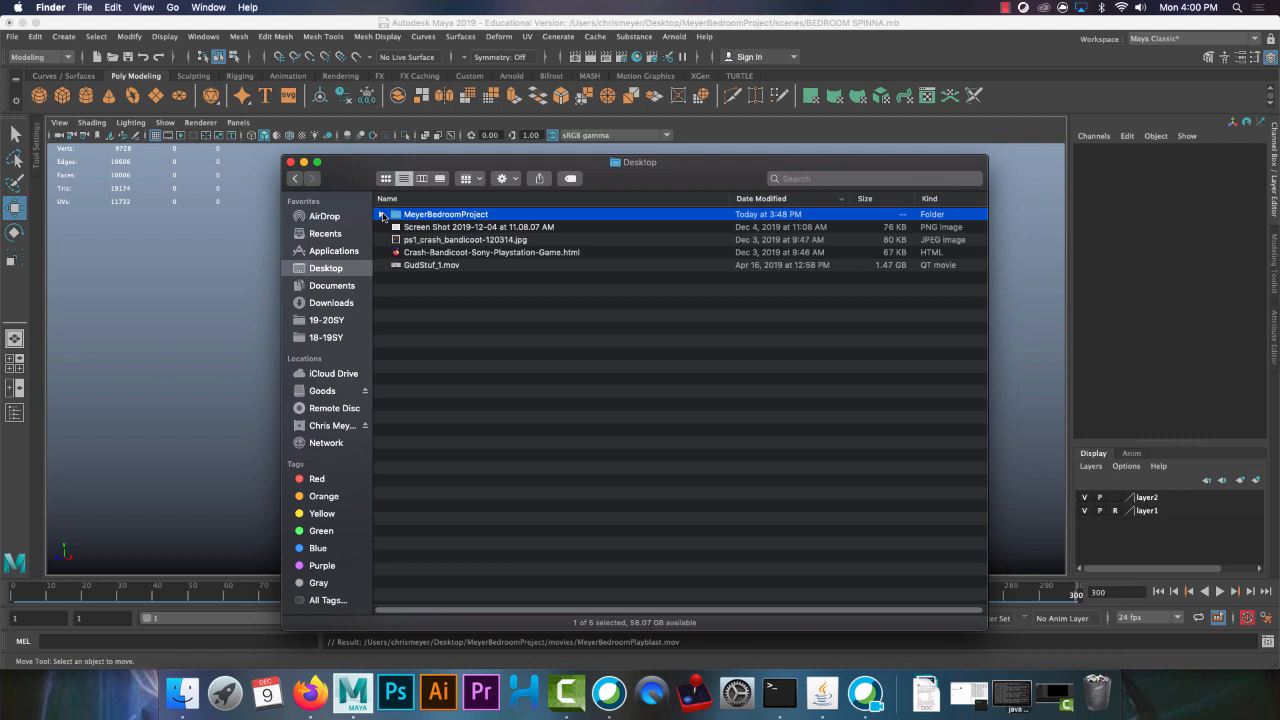
Check the Game Art & Design class stream in Firefox, return to Maya and review the project's folder locations
{"action": "left_click", "coordinate": [304, 705]}
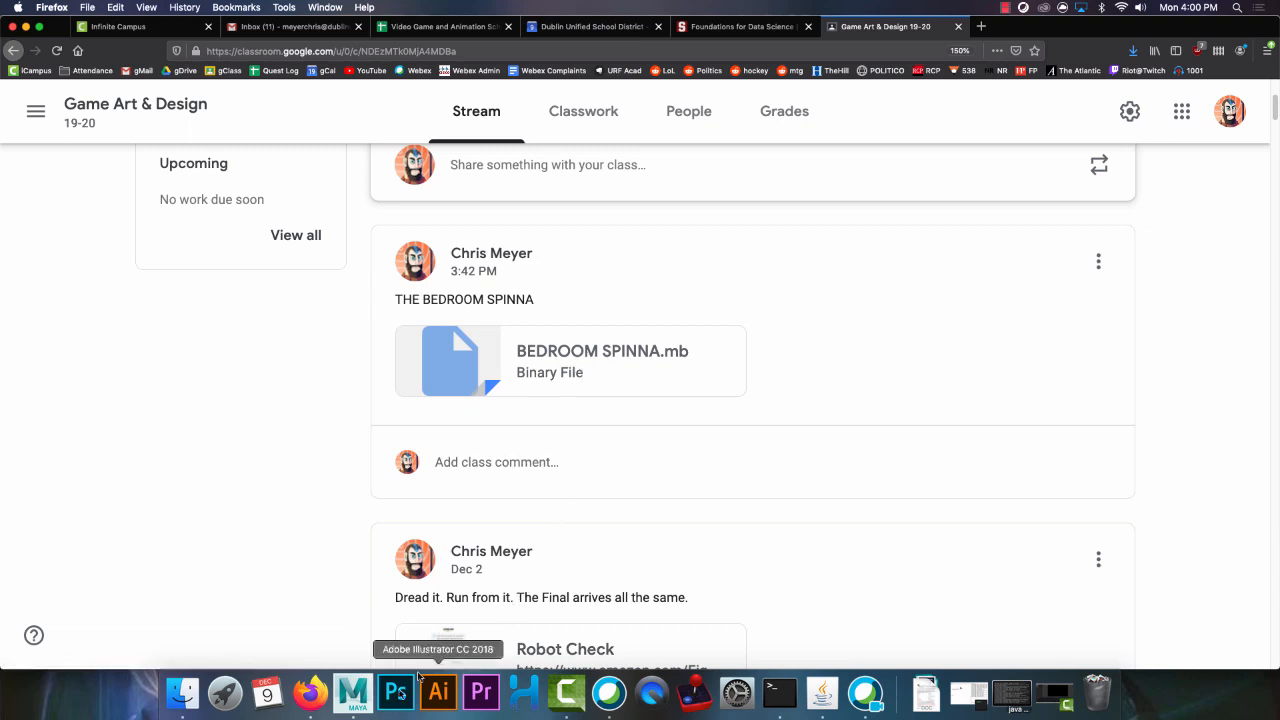
{"action": "left_click", "coordinate": [356, 700]}
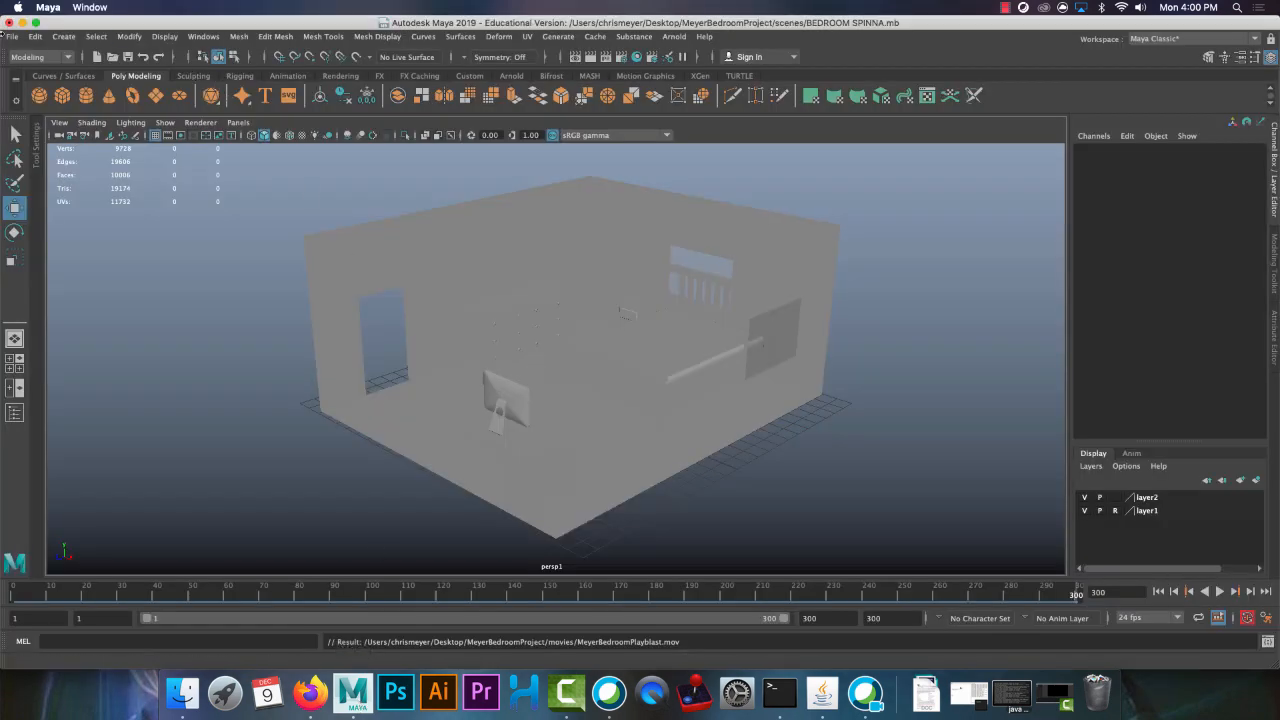
{"action": "left_click", "coordinate": [10, 37]}
{"action": "left_click", "coordinate": [52, 370]}
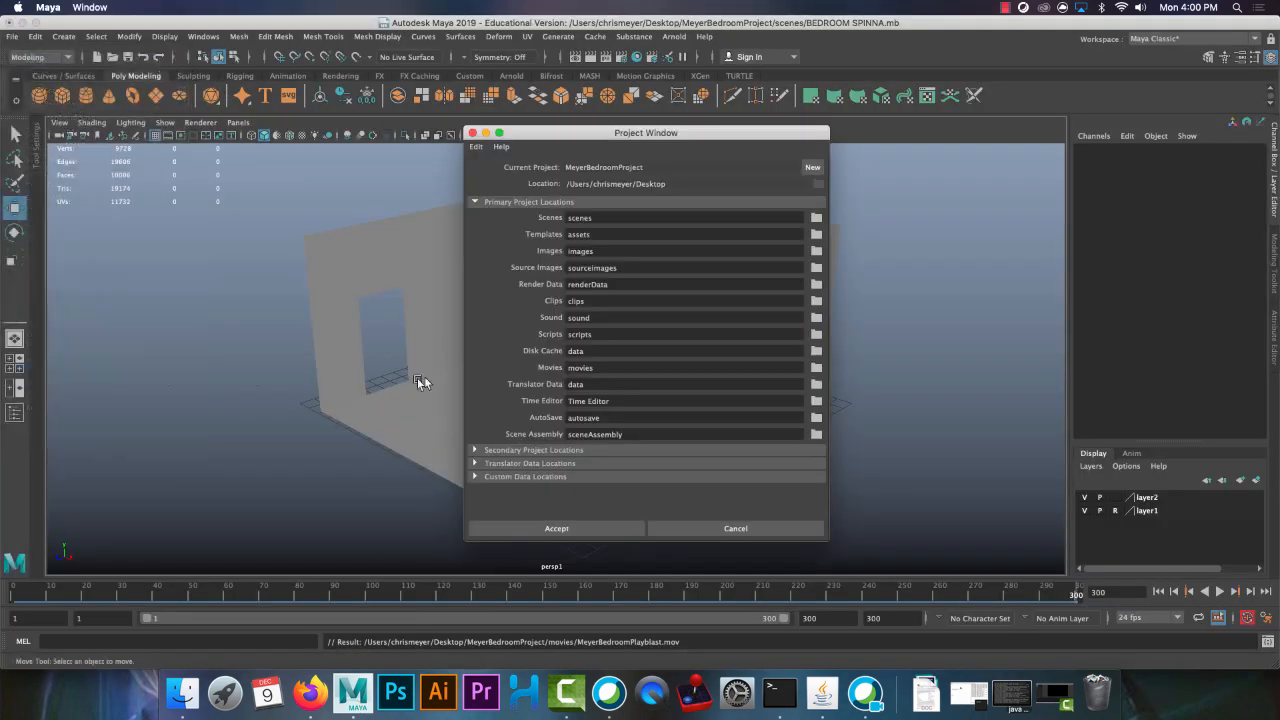
{"action": "left_click", "coordinate": [728, 530]}
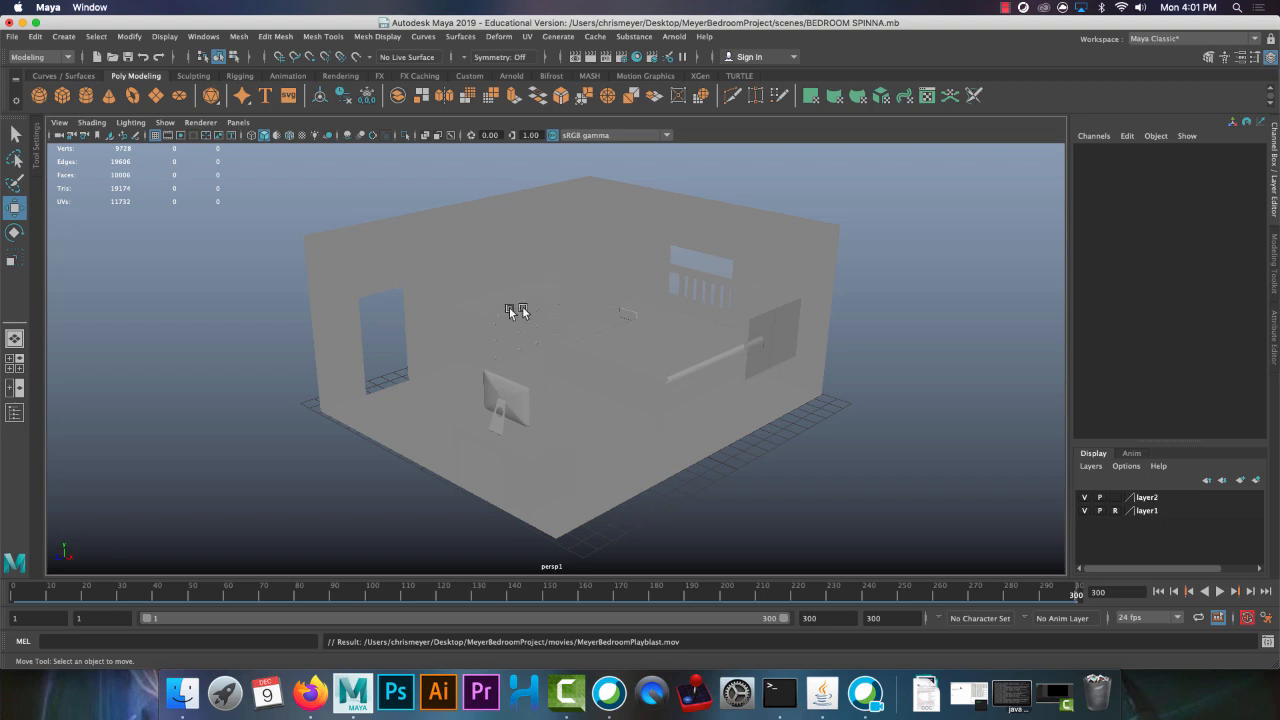
{"action": "left_click", "coordinate": [238, 122]}
{"action": "mouse_move", "coordinate": [300, 136]}
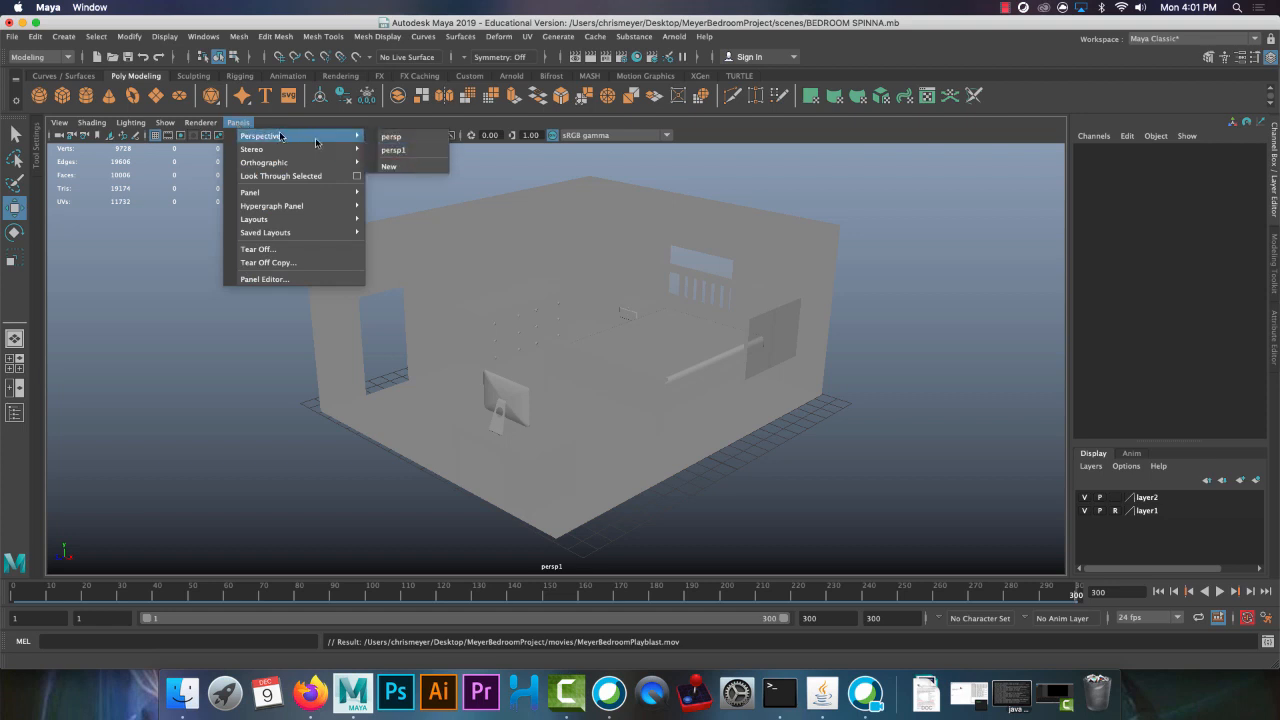
{"action": "left_click", "coordinate": [244, 125]}
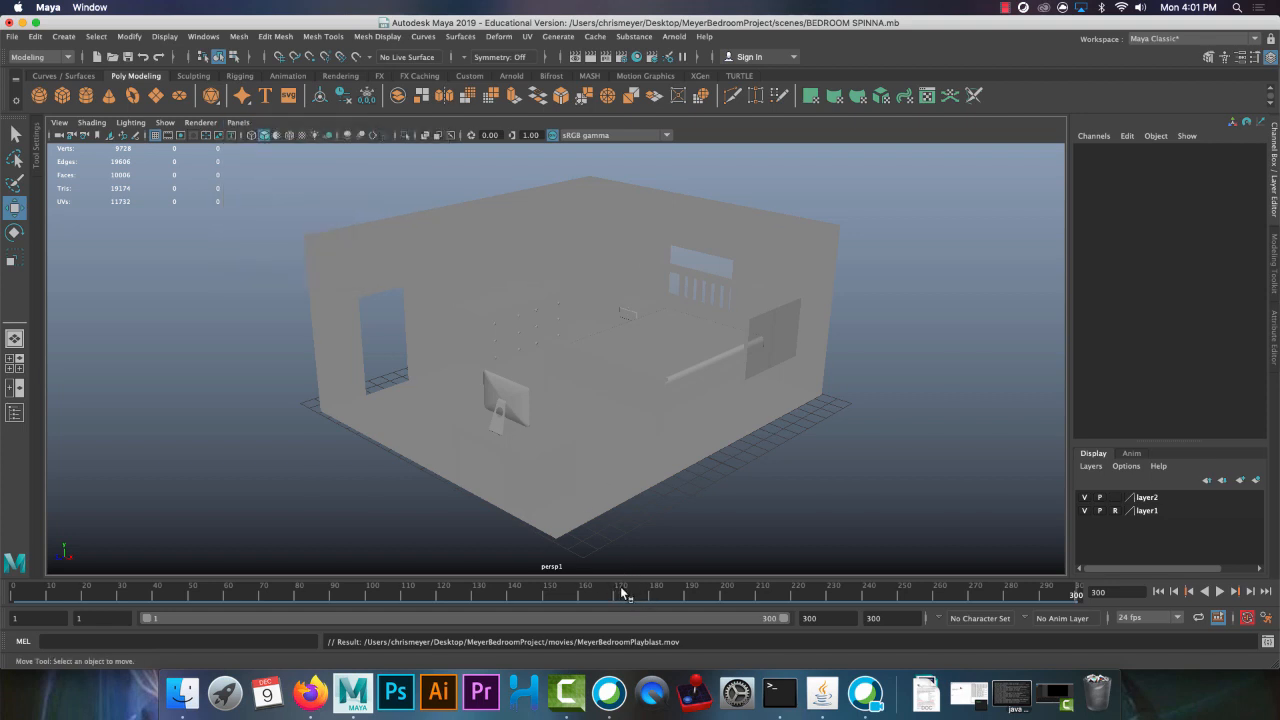
{"action": "right_click", "coordinate": [622, 591]}
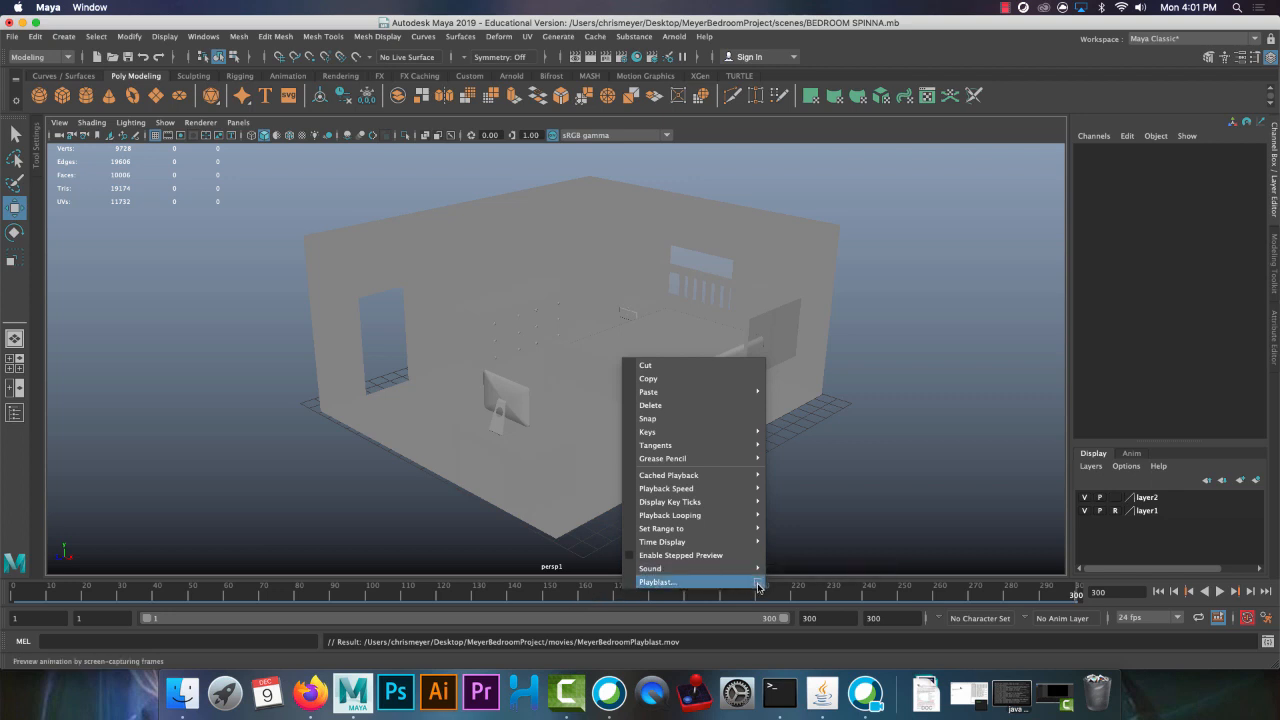
{"action": "left_click", "coordinate": [899, 527]}
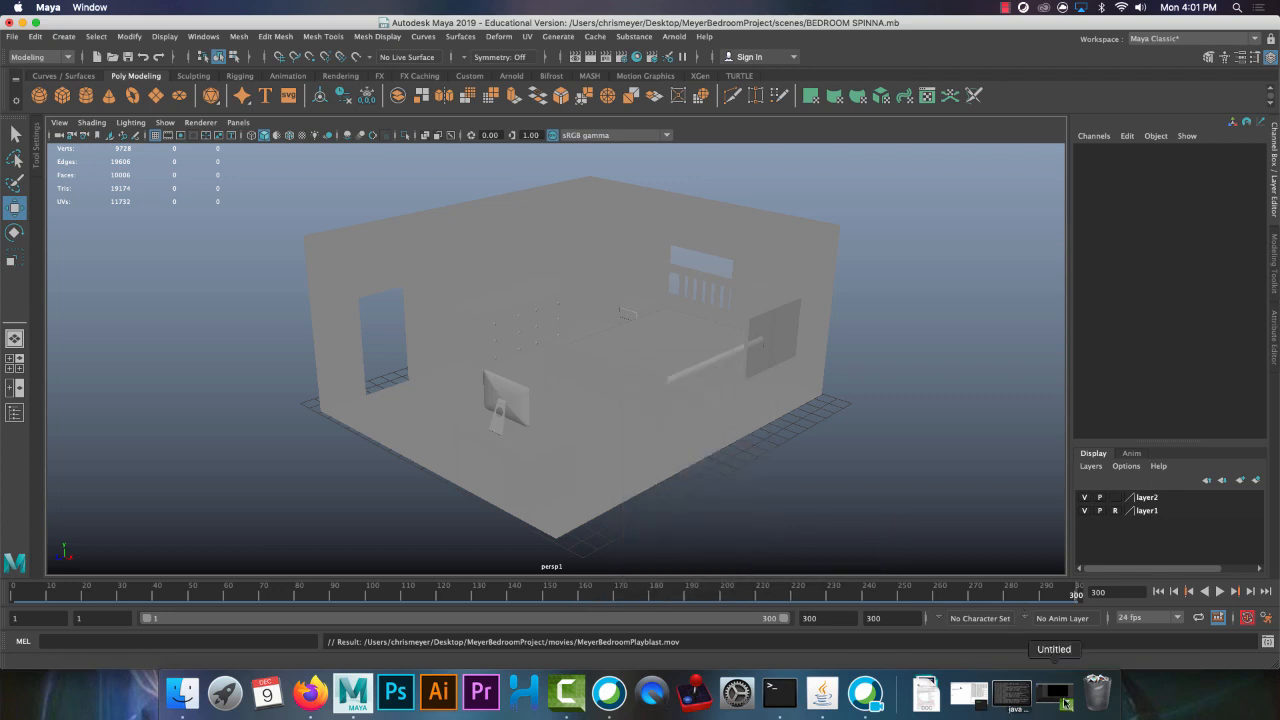
{"action": "left_click", "coordinate": [1005, 8]}
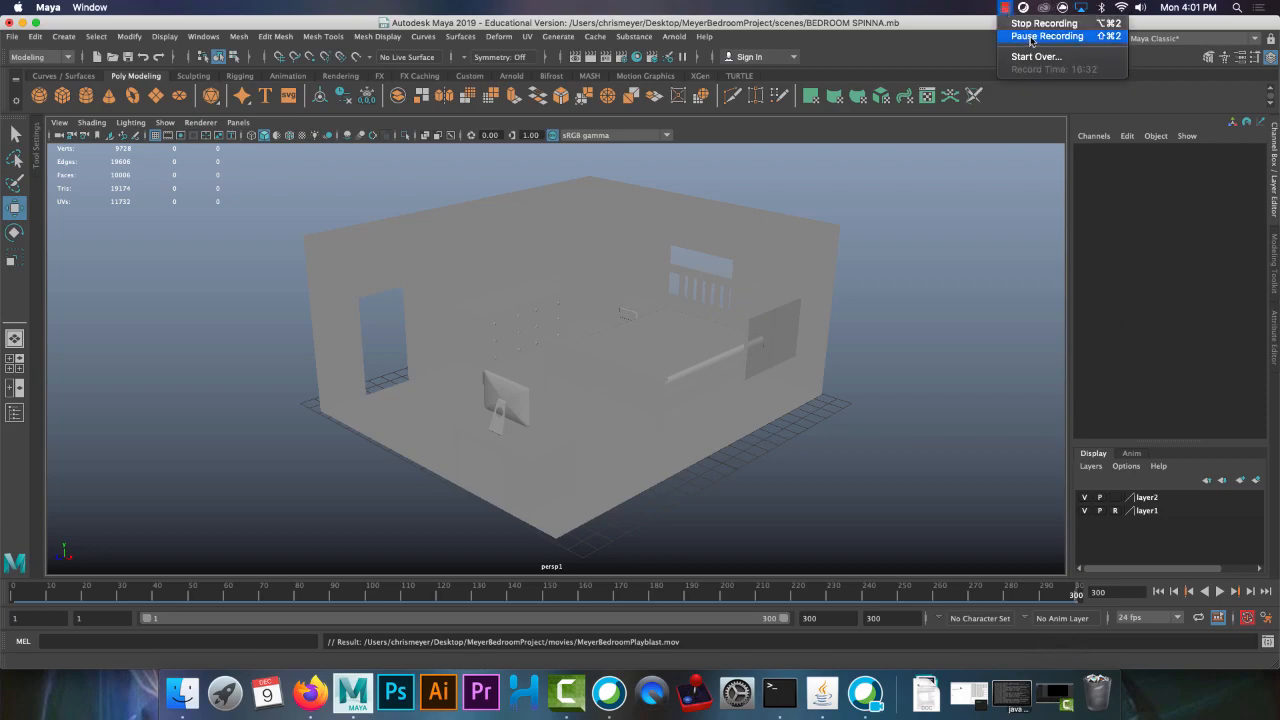